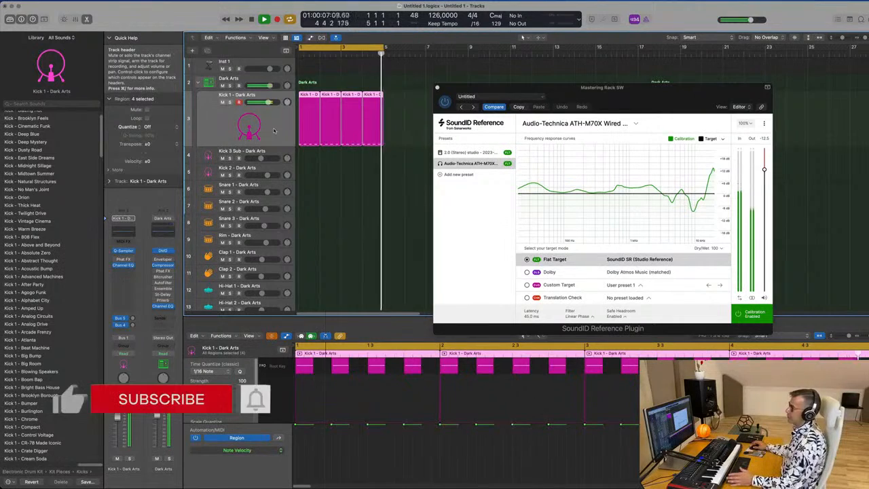
Step: Move the SoundID Reference window aside and copy the first Kick 1 region onto the Hi-Hat 1 track
{"action": "left_click_drag", "start_coordinate": [511, 96], "coordinate": [585, 103]}
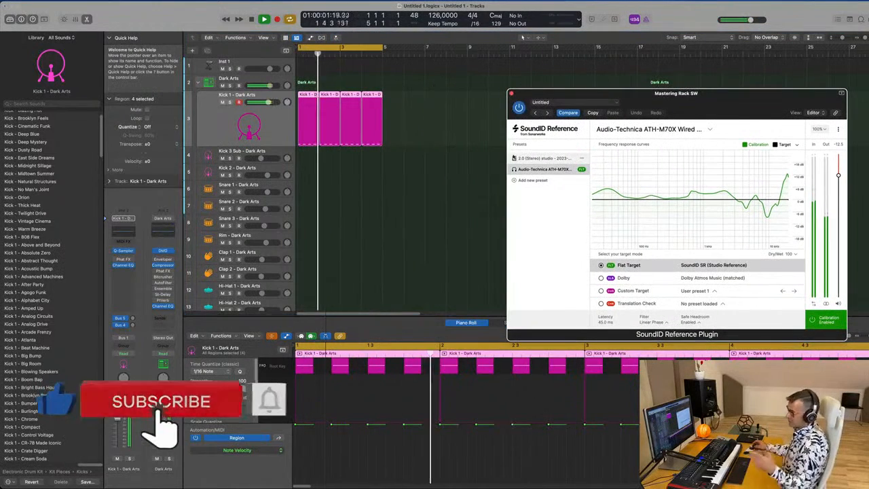
{"action": "mouse_move", "coordinate": [686, 104]}
{"action": "left_mouse_down"}
{"action": "mouse_move", "coordinate": [669, 106]}
{"action": "mouse_move", "coordinate": [694, 107]}
{"action": "left_mouse_up"}
{"action": "left_click", "coordinate": [307, 89]}
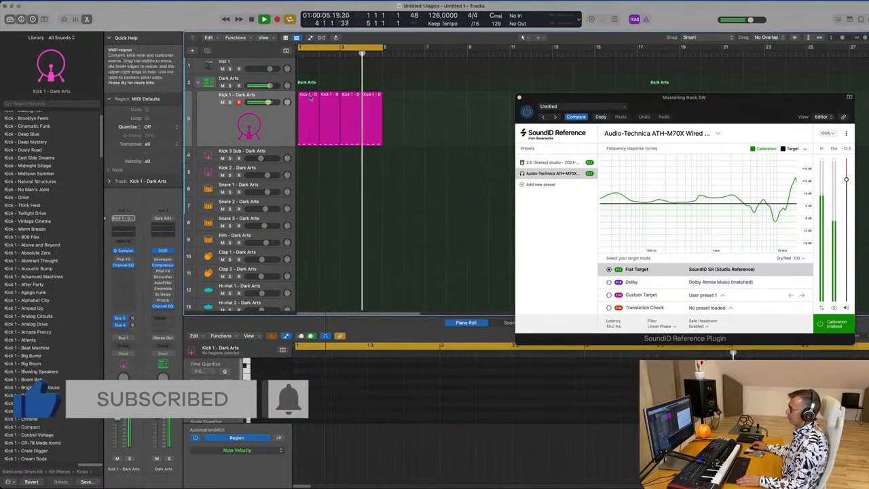
{"action": "left_click", "coordinate": [309, 97]}
{"action": "left_click_drag", "start_coordinate": [309, 129], "coordinate": [307, 289]}
Step: Turn off the collapsed note view in the Piano Roll and shift all four hi-hat notes half a beat later
{"action": "left_click", "coordinate": [350, 398], "text": "ctrl+alt"}
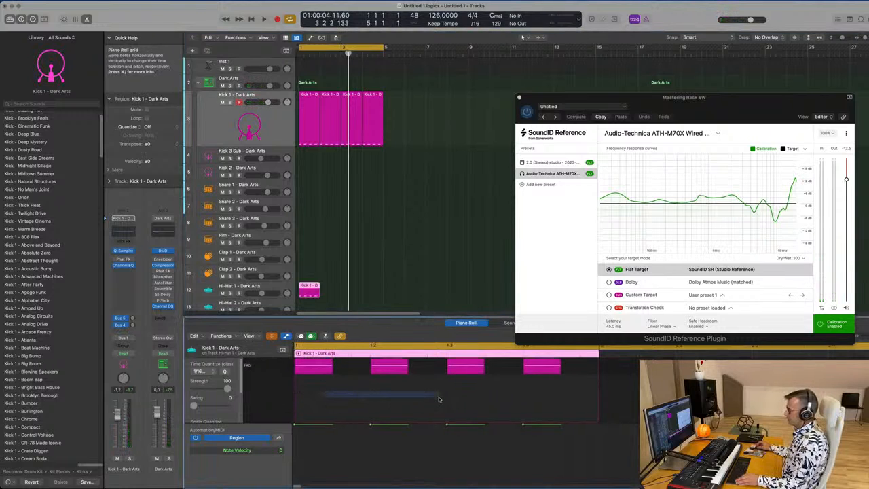
{"action": "left_click_drag", "start_coordinate": [438, 400], "coordinate": [530, 354]}
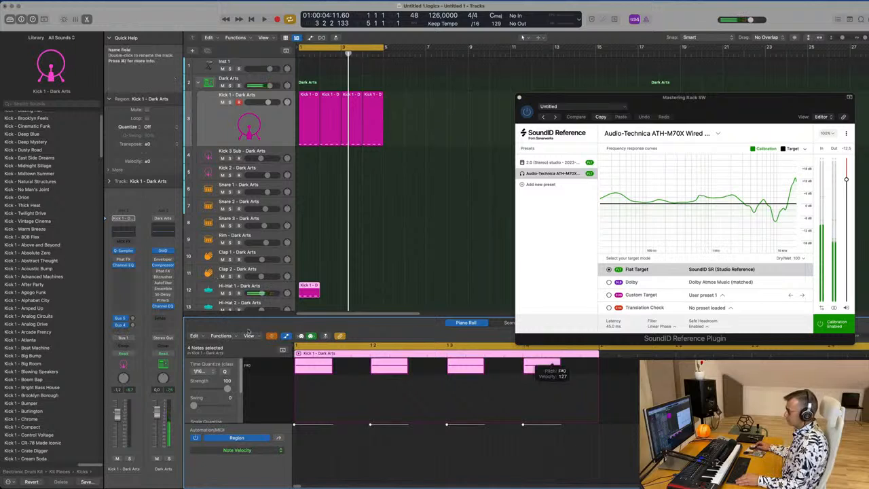
{"action": "left_click", "coordinate": [273, 337]}
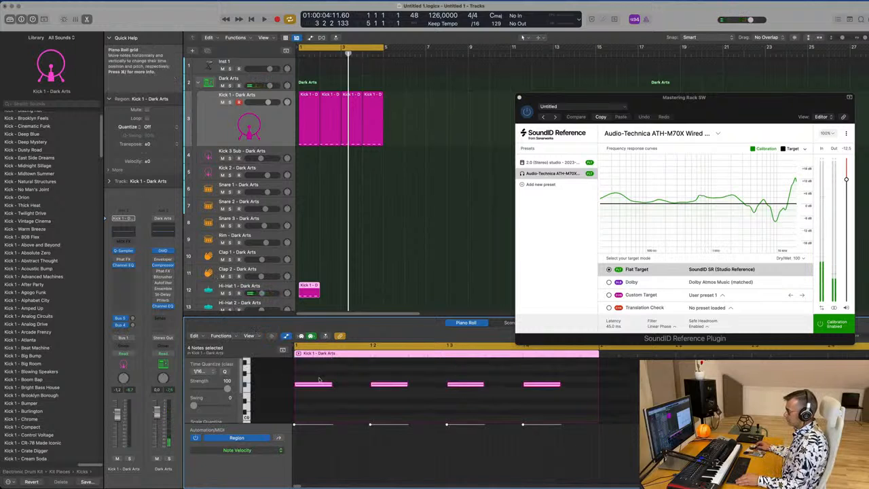
{"action": "left_click_drag", "start_coordinate": [541, 386], "coordinate": [597, 388]}
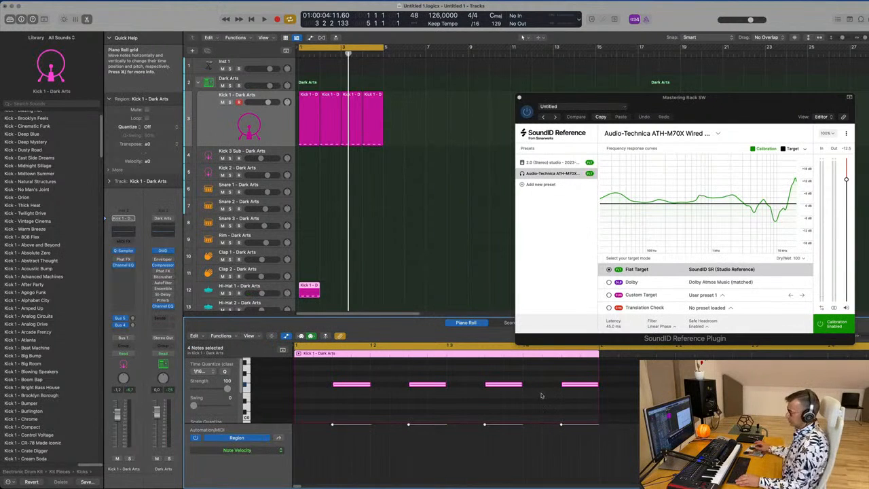
Step: Transpose the four selected hi-hat notes upward while auditioning the pattern
{"action": "left_click", "coordinate": [392, 401]}
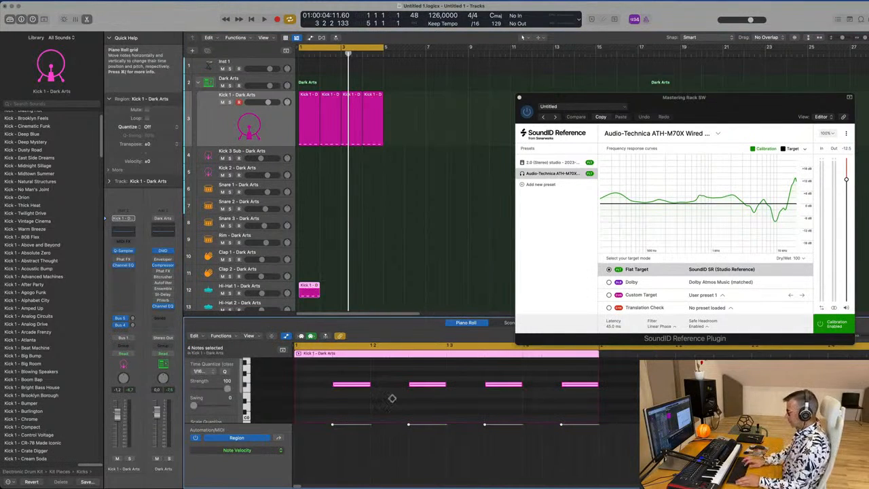
{"action": "key", "text": "Delete"}
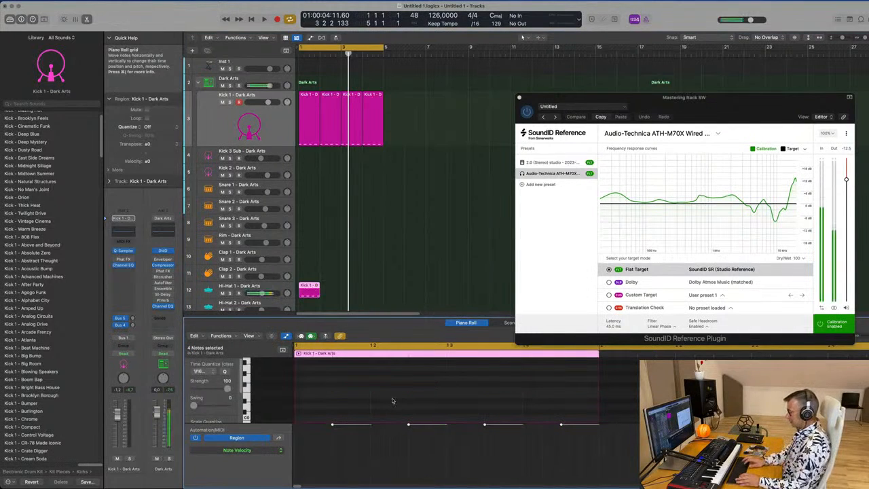
{"action": "key", "text": "super+z"}
{"action": "key", "text": "space"}
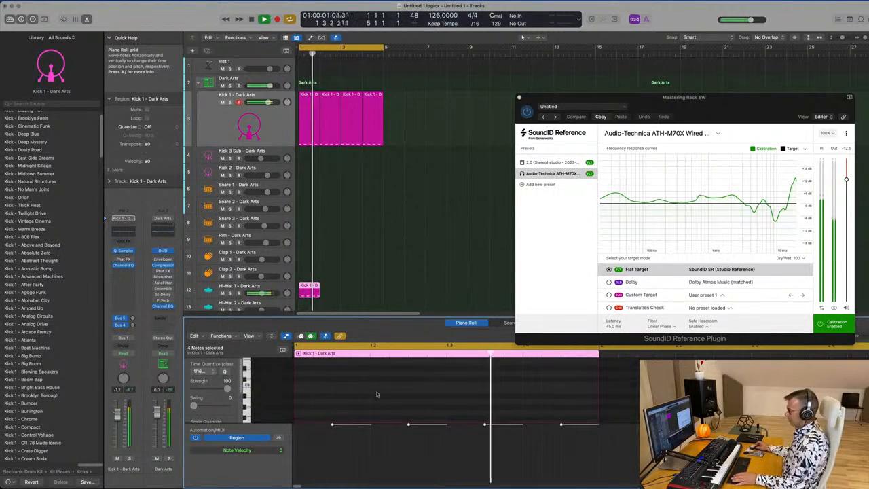
{"action": "key", "text": "space"}
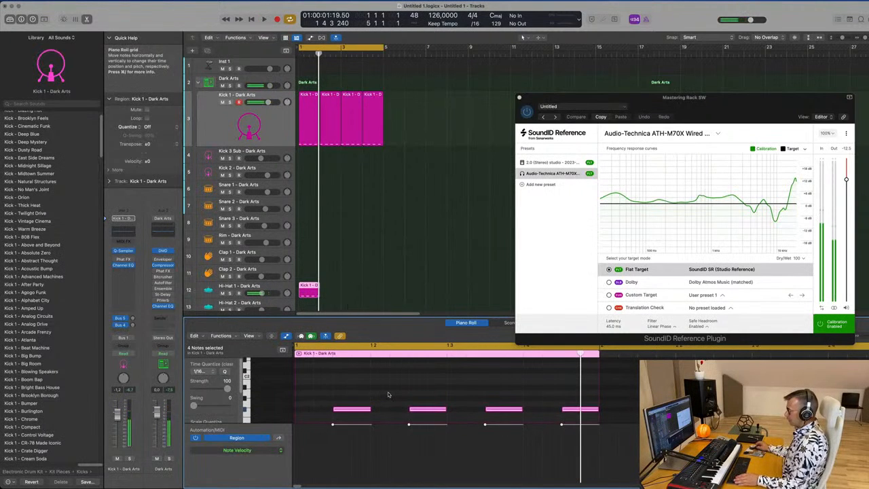
{"action": "key", "text": "super+a"}
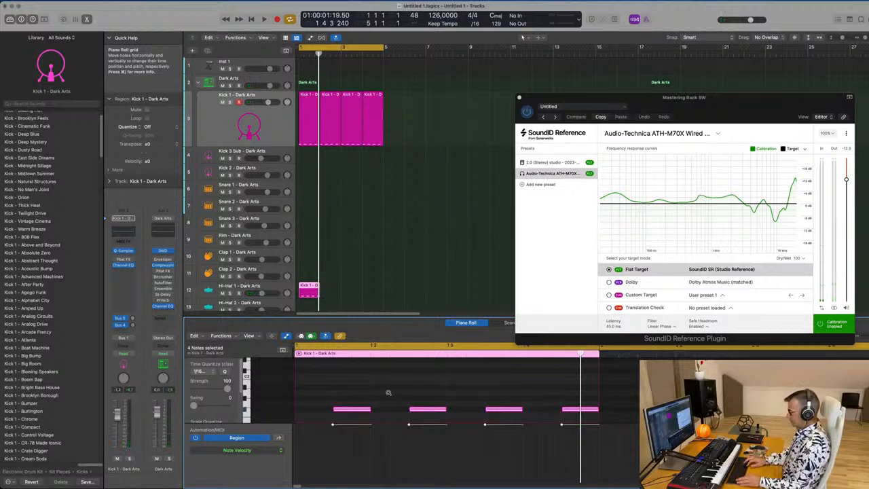
{"action": "left_click", "coordinate": [389, 394]}
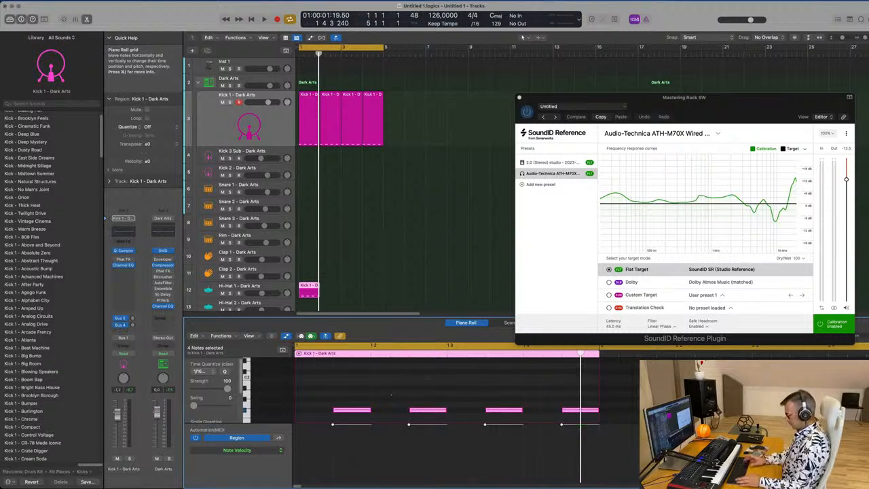
{"action": "key", "text": "alt+Up"}
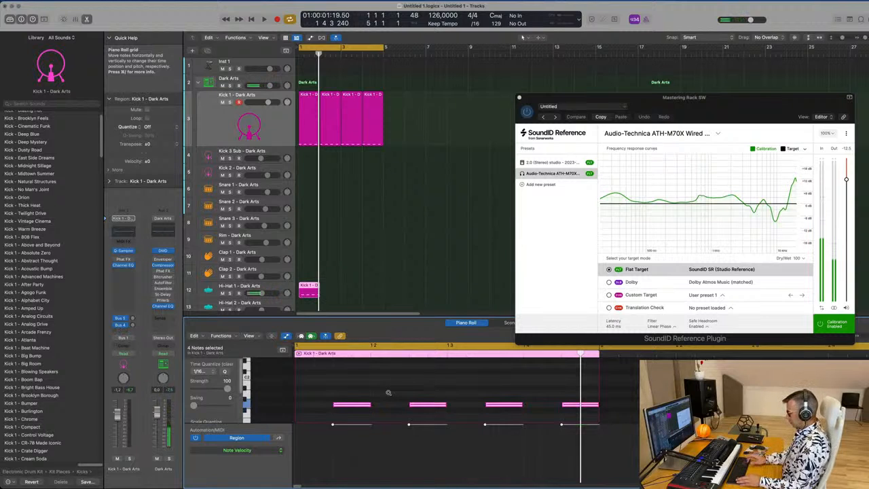
{"action": "key", "text": "alt+Down"}
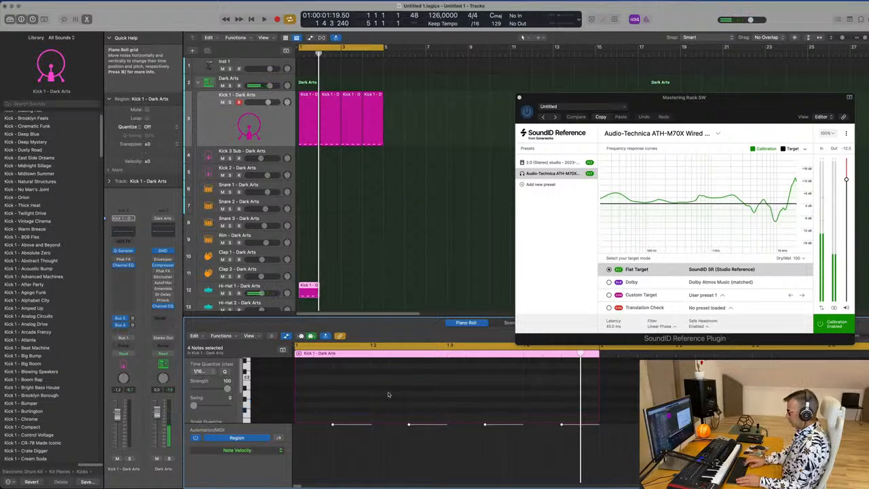
Step: Try the hi-hat region on the Hi-Hat Open track during playback and return it to the Hi-Hat 1 track
{"action": "left_click", "coordinate": [344, 290]}
{"action": "scroll", "coordinate": [343, 290], "scroll_direction": "down", "scroll_amount": 1}
{"action": "scroll", "coordinate": [332, 245], "scroll_direction": "down", "scroll_amount": 2}
{"action": "key", "text": "space"}
{"action": "left_click_drag", "start_coordinate": [310, 224], "coordinate": [321, 256]}
{"action": "key", "text": "space"}
{"action": "left_click", "coordinate": [309, 259]}
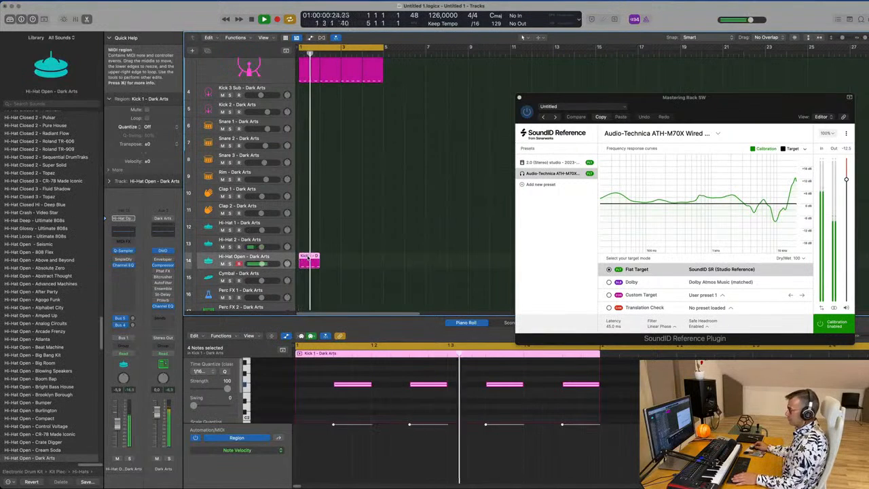
{"action": "left_click_drag", "start_coordinate": [309, 255], "coordinate": [313, 222]}
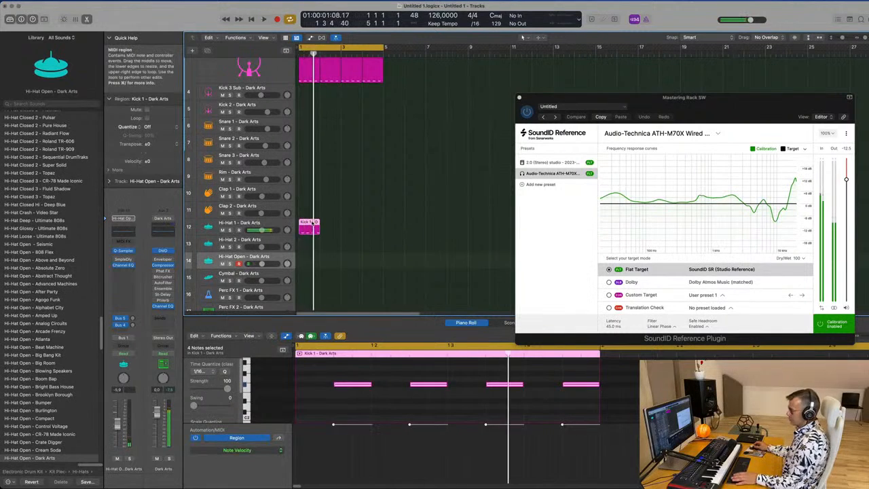
Step: Repeat the one-bar Hi-Hat 1 region three times so it fills the four-bar loop
{"action": "key", "text": "super+r"}
{"action": "key", "text": "super+r"}
{"action": "key", "text": "super+r"}
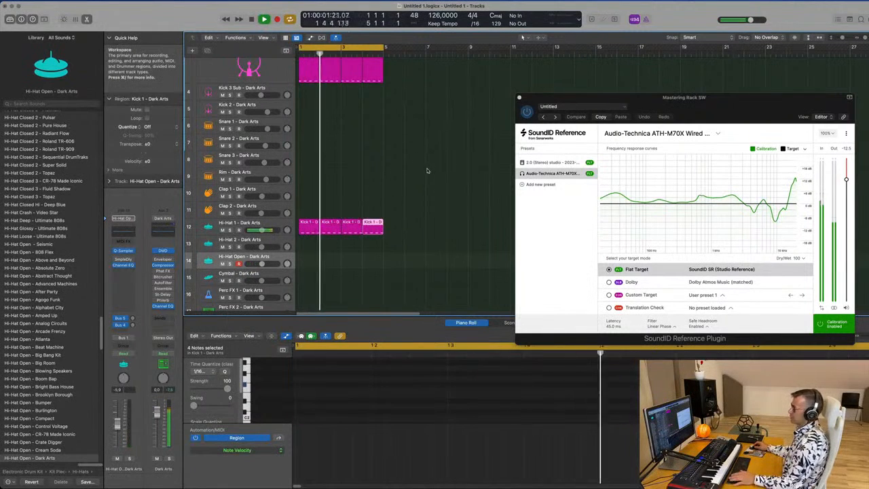
Step: Copy the first Kick 1 region onto the Rim track at bar 1
{"action": "scroll", "coordinate": [410, 186], "scroll_direction": "up", "scroll_amount": 5}
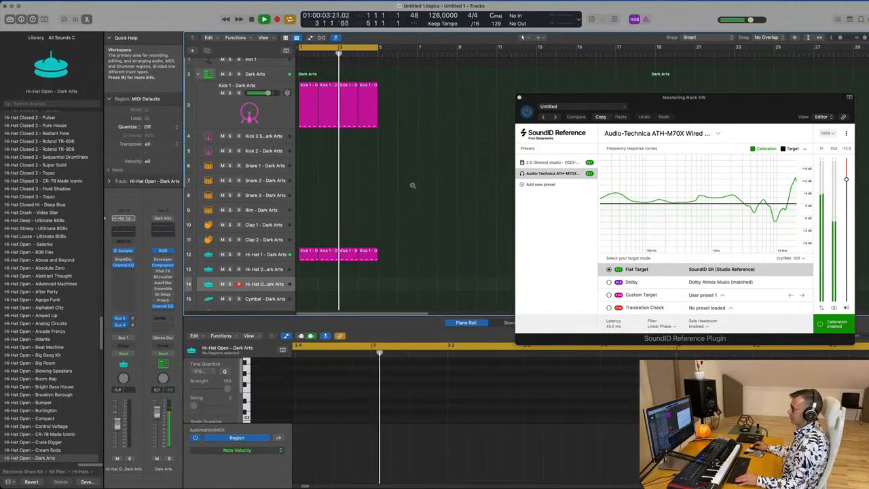
{"action": "scroll", "coordinate": [412, 183], "scroll_direction": "up", "scroll_amount": 3}
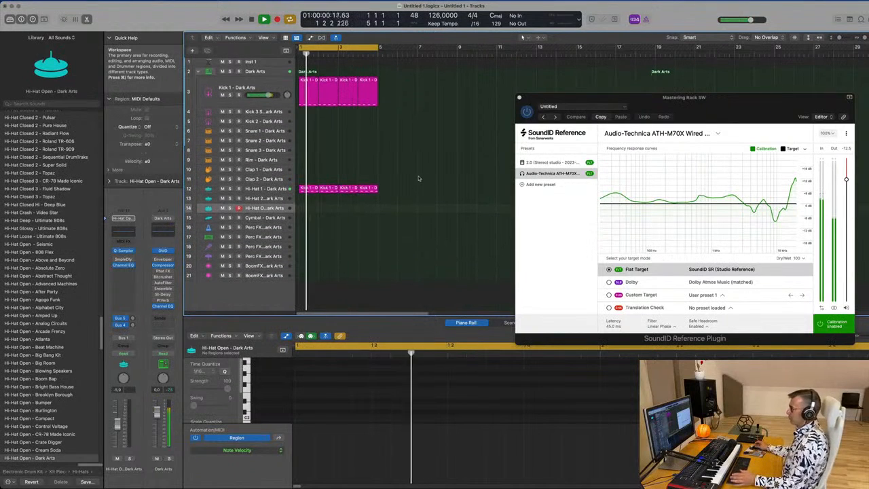
{"action": "left_click_drag", "start_coordinate": [309, 90], "coordinate": [309, 160]}
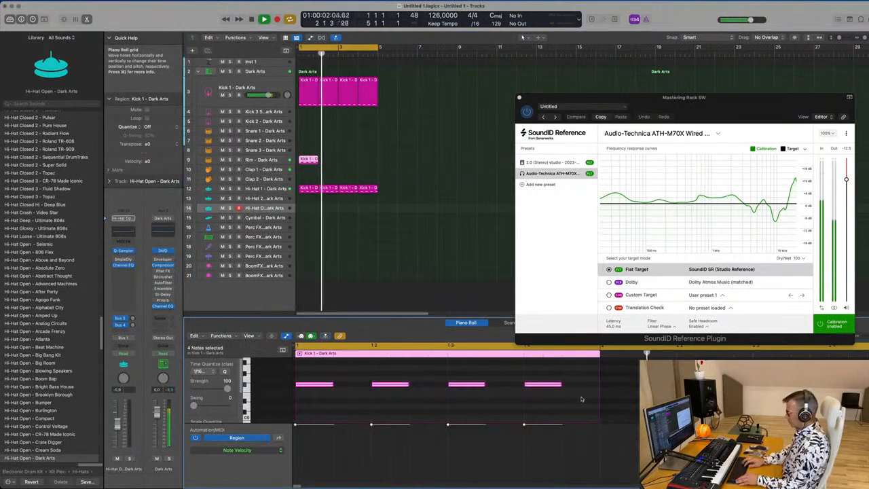
Step: Select all four notes of the Rim region and transpose them upward
{"action": "key", "text": "space"}
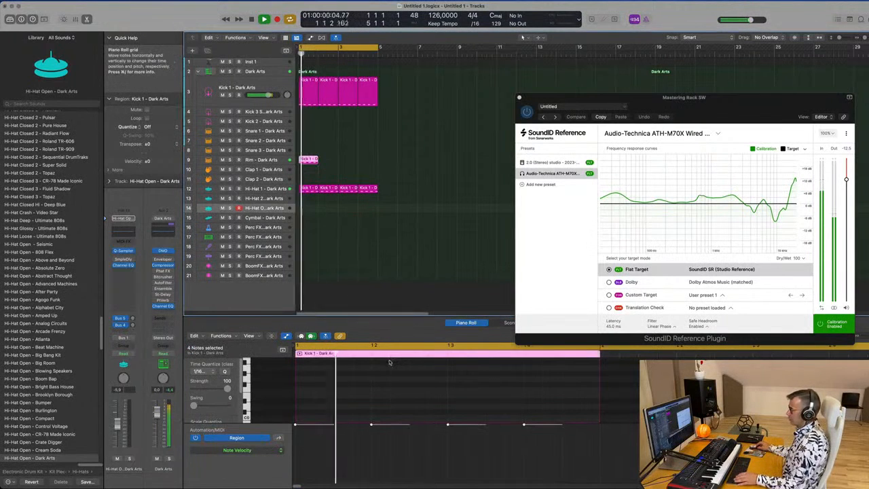
{"action": "left_click", "coordinate": [399, 384]}
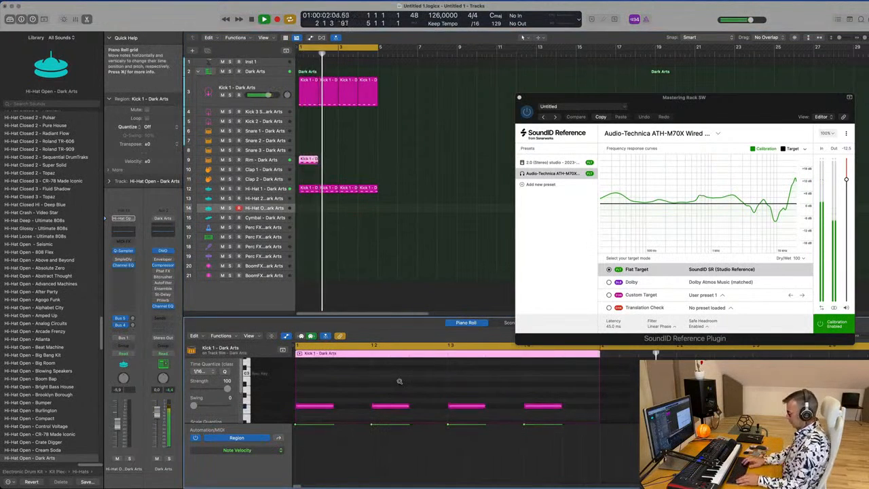
{"action": "key", "text": "super+a"}
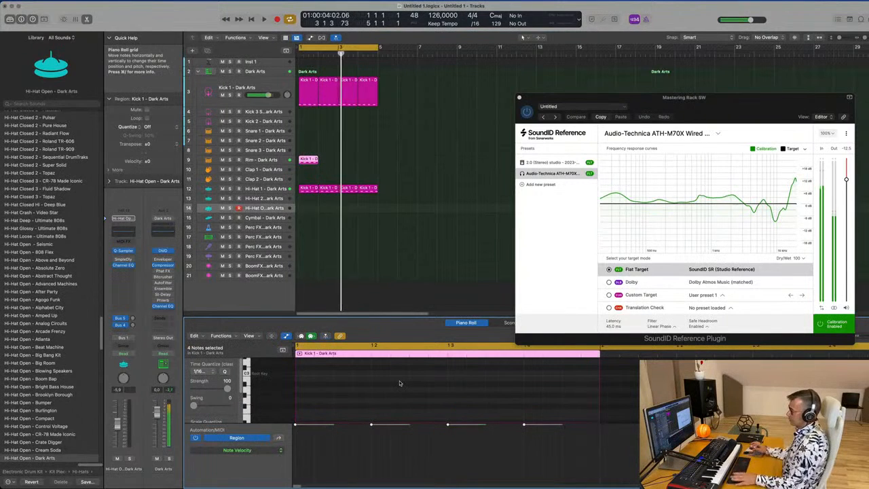
{"action": "scroll", "coordinate": [427, 380], "scroll_direction": "up", "scroll_amount": 4}
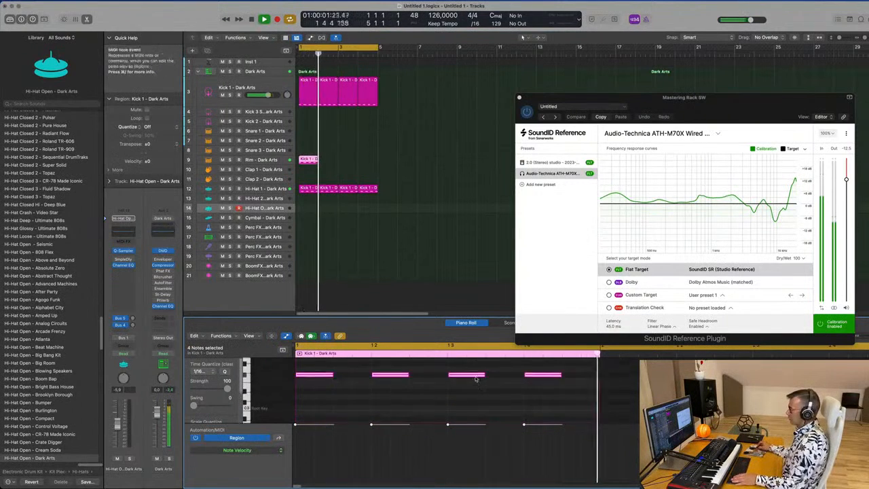
Step: Copy the last rim note to the end of the bar and repeat the Rim region three times
{"action": "left_click", "coordinate": [543, 409]}
{"action": "left_click_drag", "start_coordinate": [557, 409], "coordinate": [595, 409]}
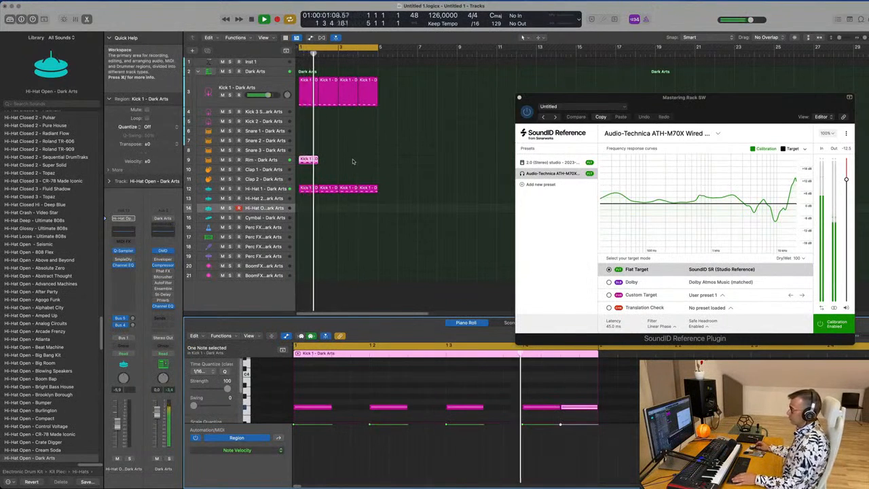
{"action": "key", "text": "super+r"}
{"action": "key", "text": "super+r"}
{"action": "key", "text": "super+r"}
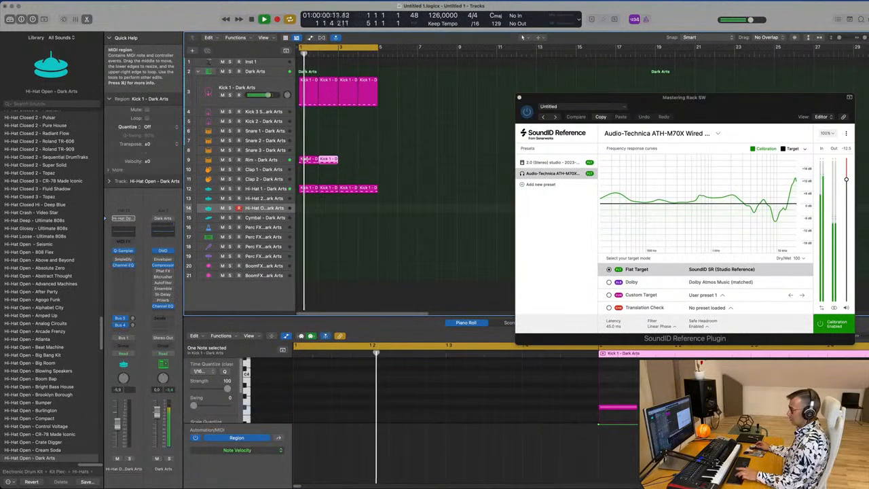
{"action": "left_click", "coordinate": [262, 160]}
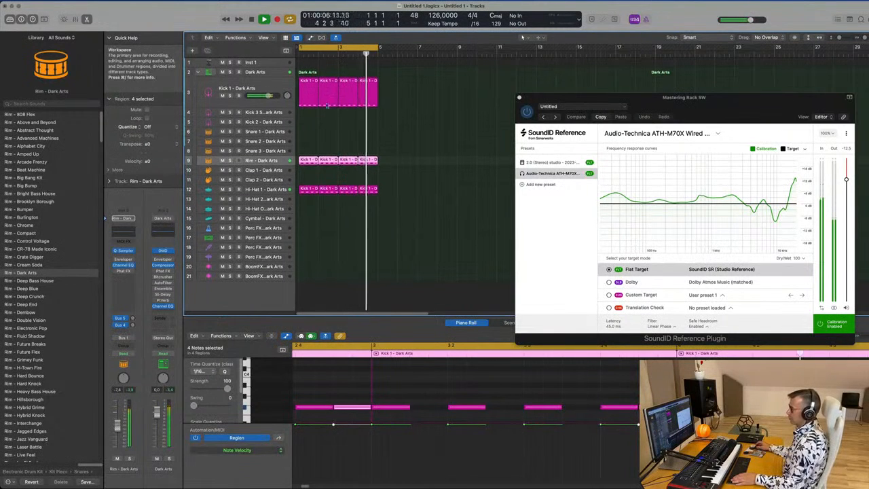
Step: Copy the first Kick 1 region onto the Snare 1 track at bar 1
{"action": "left_click", "coordinate": [274, 91]}
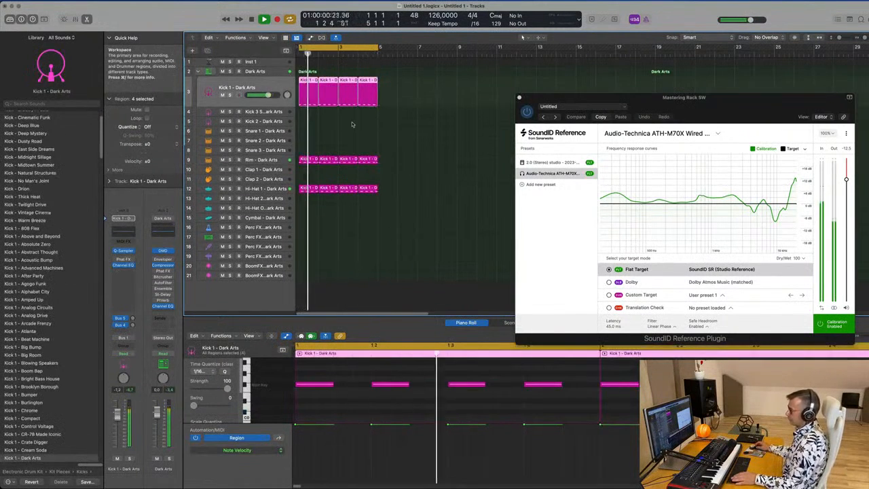
{"action": "left_click", "coordinate": [305, 88]}
{"action": "left_click_drag", "start_coordinate": [305, 88], "coordinate": [305, 136]}
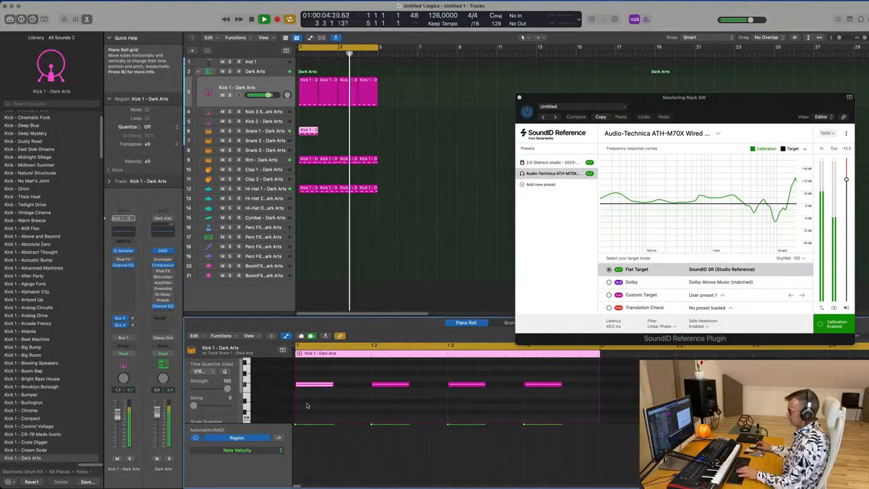
Step: Delete the notes on beats 1 and 3 of the Snare 1 region and transpose the remaining two upward
{"action": "left_click", "coordinate": [320, 384]}
{"action": "key", "text": "Delete"}
{"action": "key", "text": "Right"}
{"action": "key", "text": "Delete"}
{"action": "left_click_drag", "start_coordinate": [383, 374], "coordinate": [550, 406]}
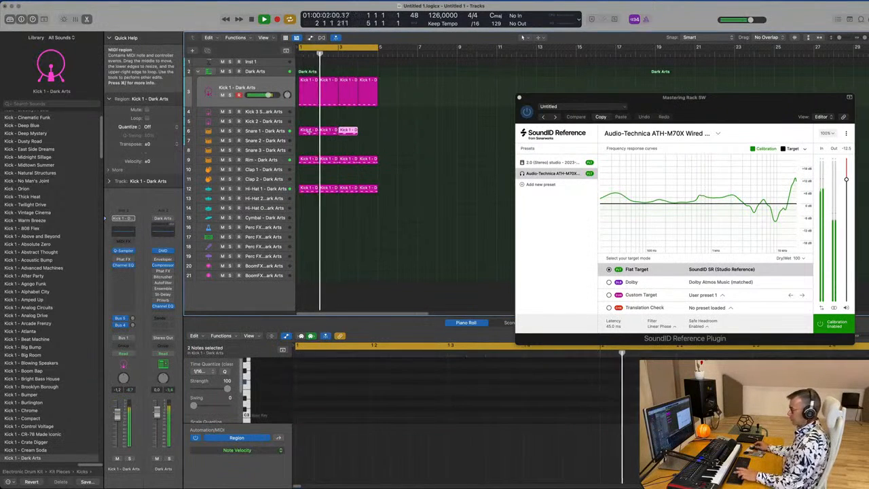
Step: Repeat the snare region to fill the four-bar loop and move all four snare regions to the Snare 3 track
{"action": "left_click_drag", "start_coordinate": [309, 138], "coordinate": [308, 158]}
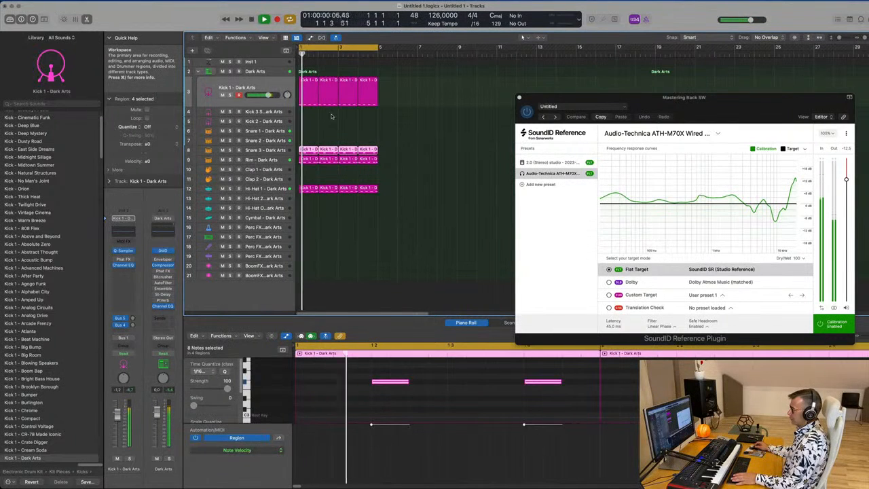
Step: Select the Inst 1 track and enlarge its track height
{"action": "scroll", "coordinate": [421, 389], "scroll_direction": "down", "scroll_amount": 1}
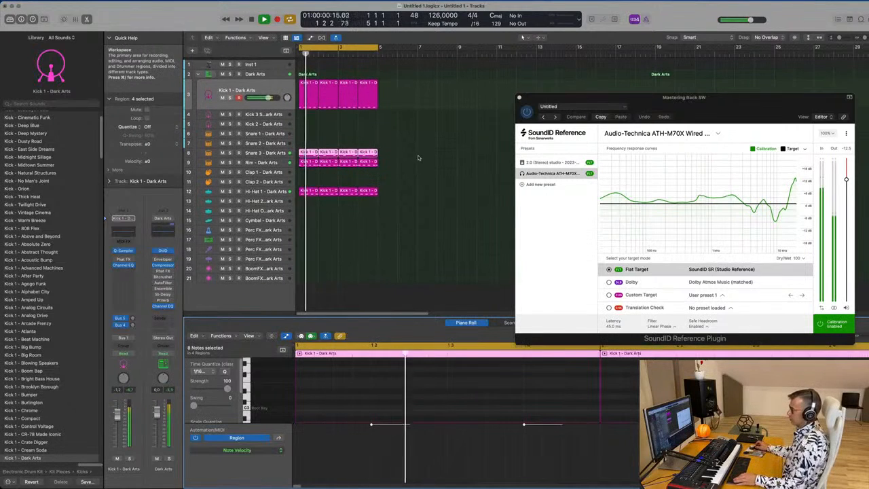
{"action": "left_click", "coordinate": [272, 62]}
{"action": "left_click_drag", "start_coordinate": [275, 67], "coordinate": [284, 144]}
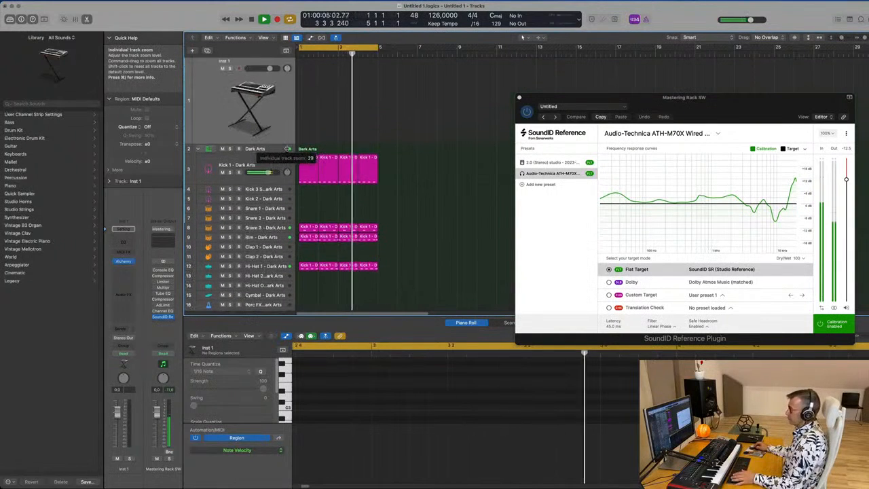
Step: Open Alchemy on the Inst 1 track, filter its presets to Bass and load Blacksmith with the Heavy Distortion snapshot
{"action": "left_click", "coordinate": [125, 263]}
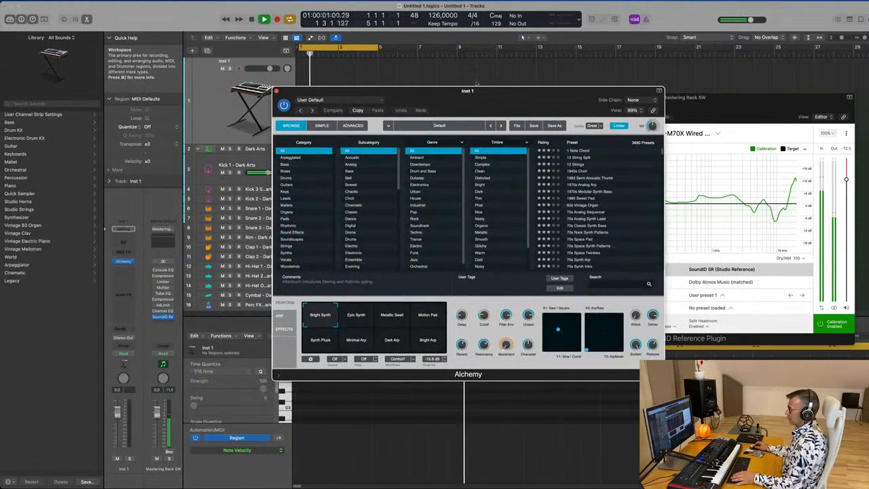
{"action": "left_click", "coordinate": [290, 165]}
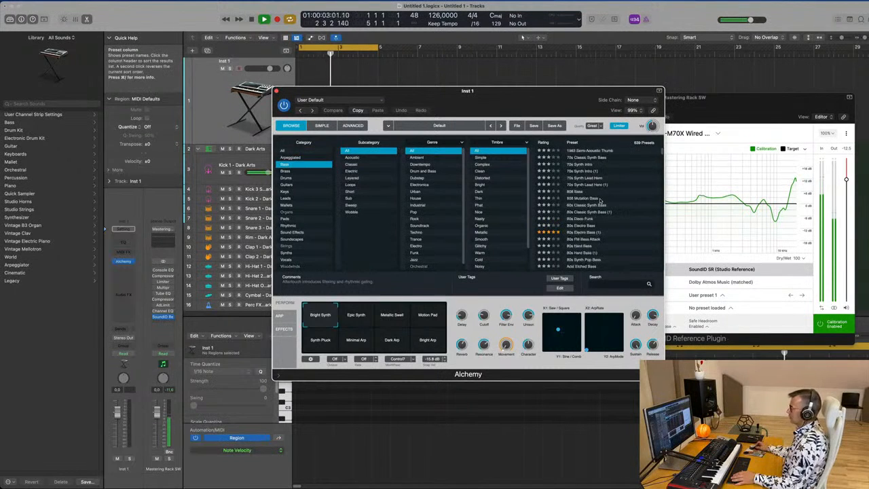
{"action": "scroll", "coordinate": [600, 200], "scroll_direction": "down", "scroll_amount": 10}
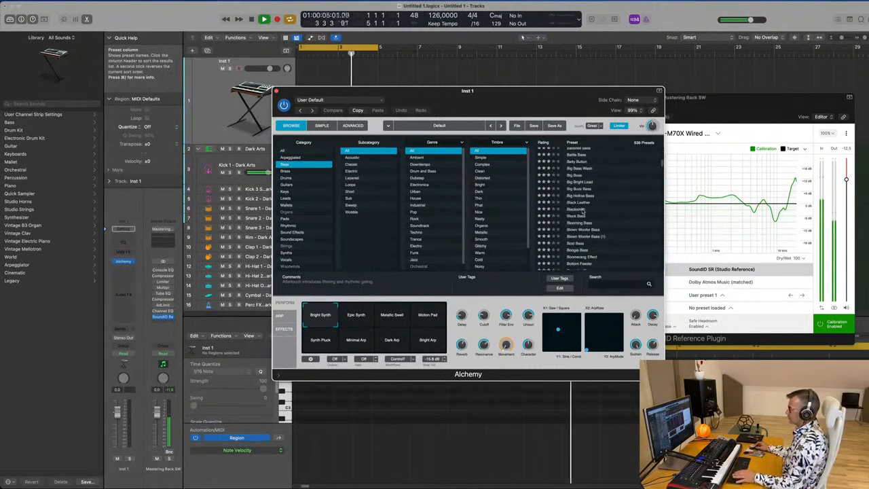
{"action": "left_click", "coordinate": [582, 211]}
{"action": "left_click_drag", "start_coordinate": [436, 100], "coordinate": [523, 102]}
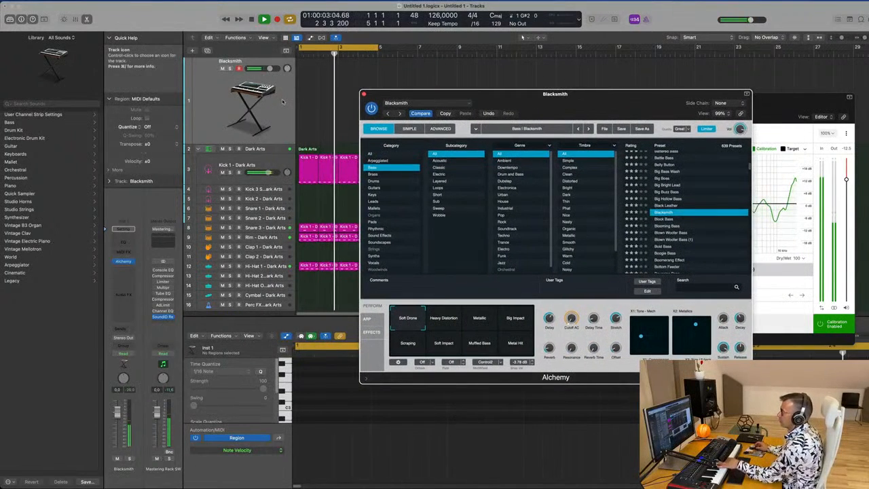
{"action": "left_click", "coordinate": [523, 37]}
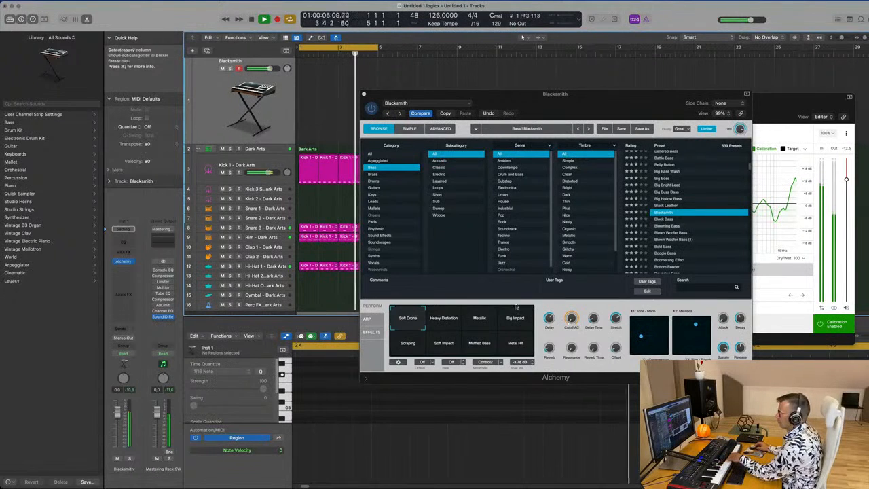
{"action": "left_click", "coordinate": [485, 324]}
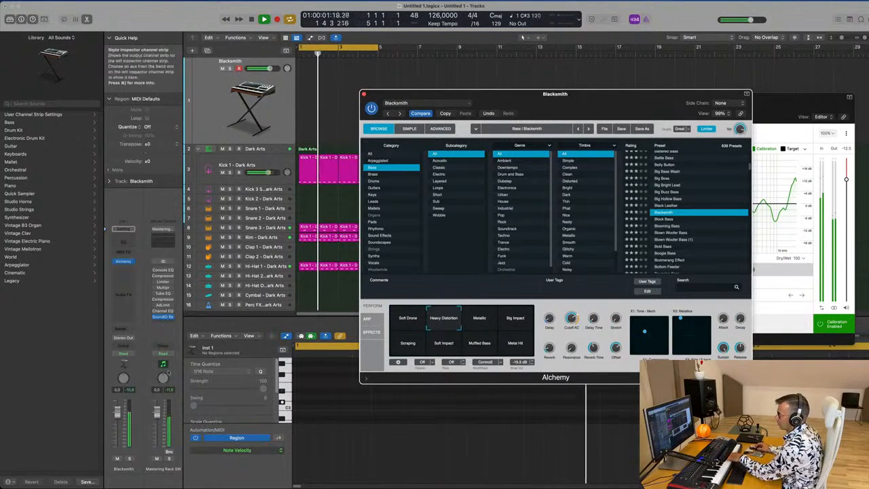
Step: Insert a Channel EQ on the bass track and enable its high-cut band with the frequency around 400 Hz
{"action": "left_click", "coordinate": [130, 252]}
{"action": "left_click", "coordinate": [123, 242]}
{"action": "left_click", "coordinate": [653, 129]}
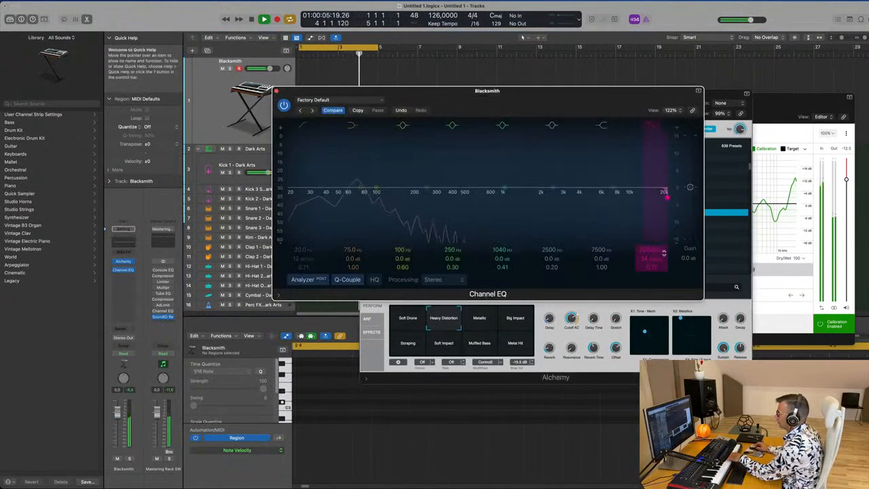
{"action": "left_click_drag", "start_coordinate": [656, 254], "coordinate": [656, 295]}
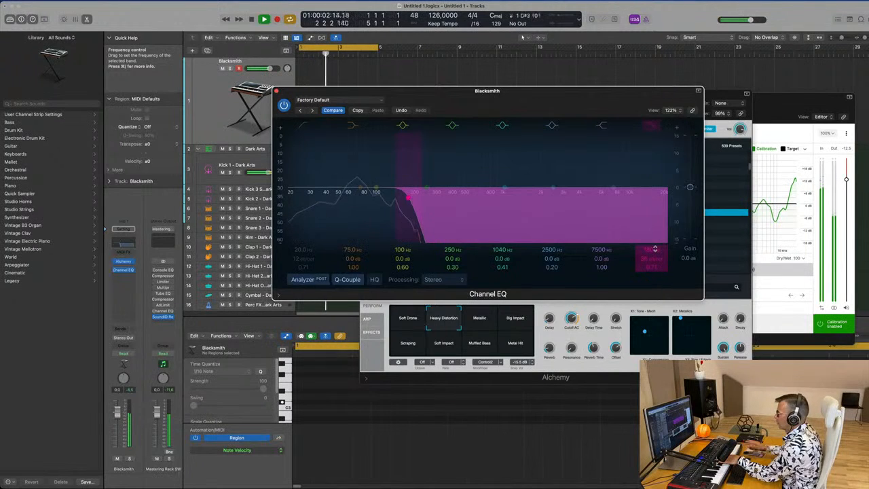
{"action": "left_click_drag", "start_coordinate": [655, 250], "coordinate": [664, 245]}
{"action": "left_click_drag", "start_coordinate": [475, 90], "coordinate": [760, 92]}
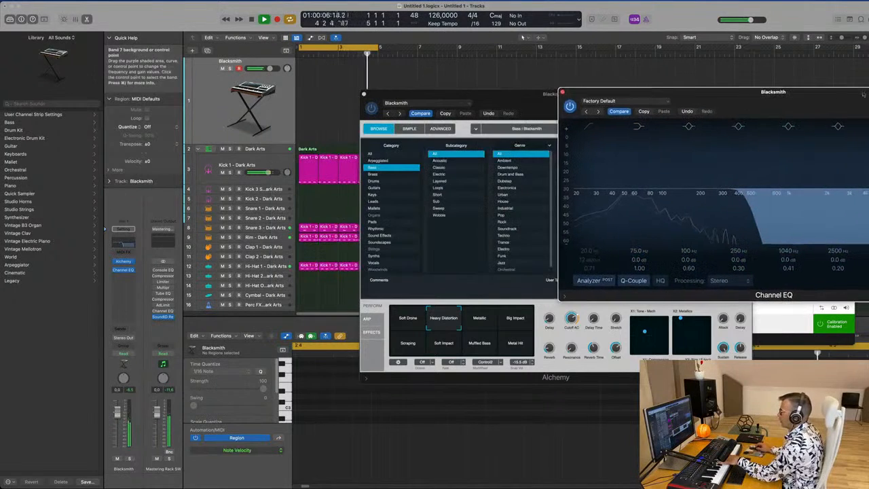
Step: Load the Blooming Bass preset in Alchemy and lower the bass track's volume to about -8 dB
{"action": "left_click_drag", "start_coordinate": [528, 95], "coordinate": [354, 115]}
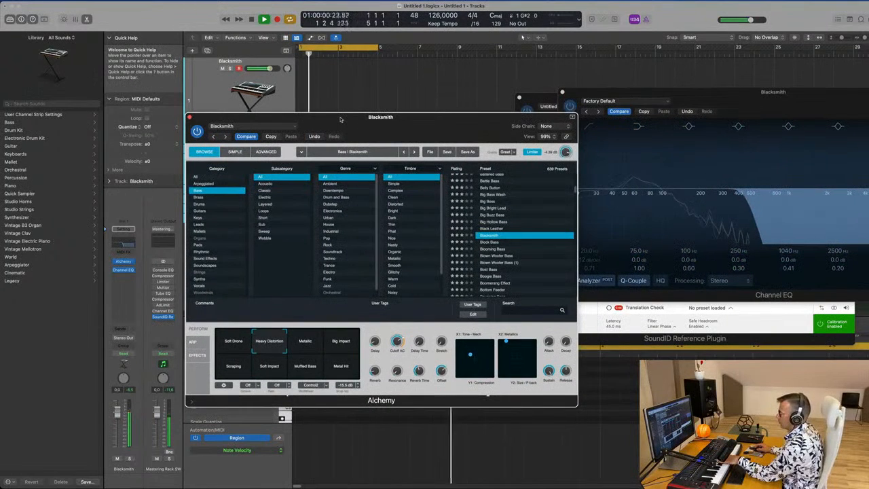
{"action": "left_click", "coordinate": [486, 243]}
{"action": "left_click", "coordinate": [491, 249]}
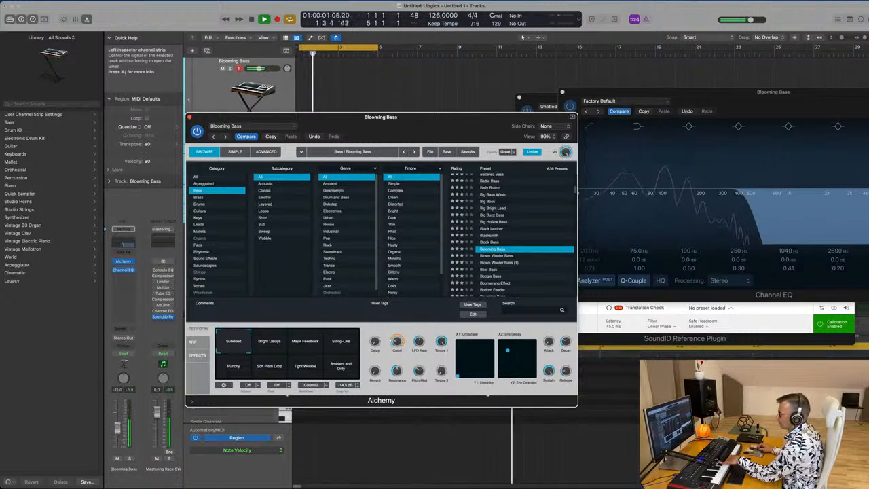
{"action": "left_click", "coordinate": [123, 440]}
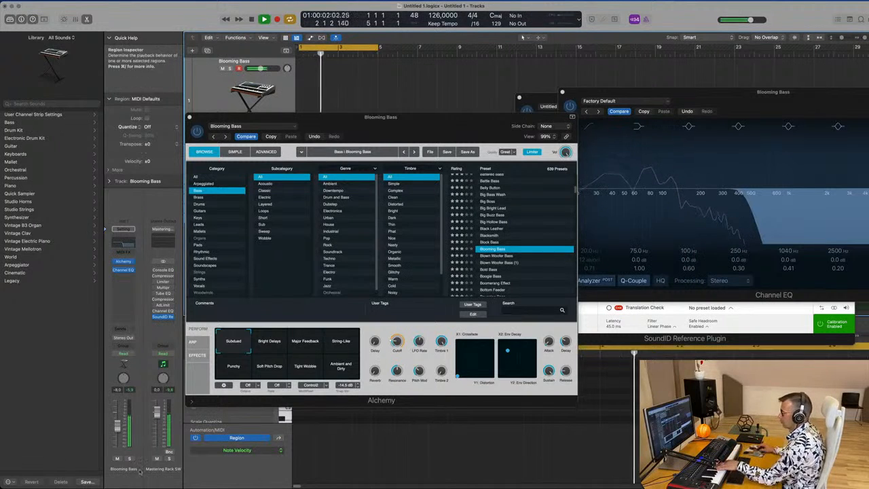
Step: Audition Blooming Bass's Bright Delays, Major Feedback, String-Like and Punchy snapshots and choose Soft Pitch Drop
{"action": "left_click", "coordinate": [271, 343]}
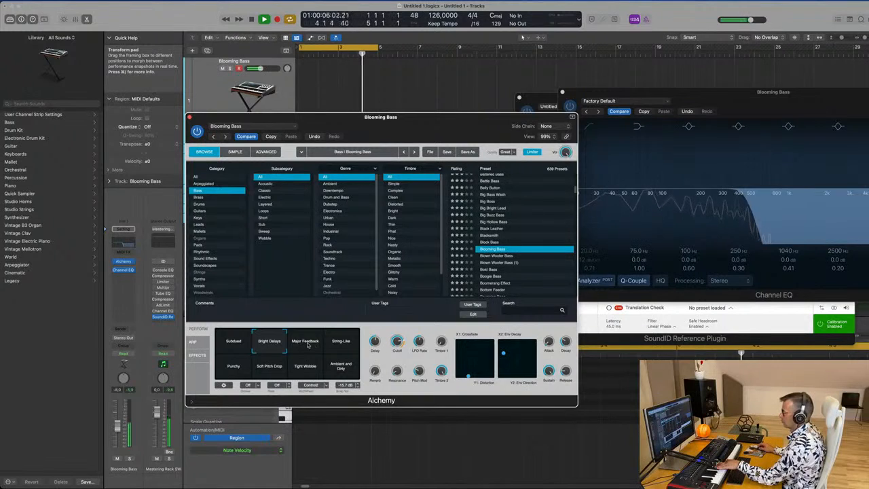
{"action": "left_click", "coordinate": [307, 343]}
{"action": "left_click", "coordinate": [341, 345]}
{"action": "left_click", "coordinate": [234, 367]}
{"action": "left_click", "coordinate": [270, 367]}
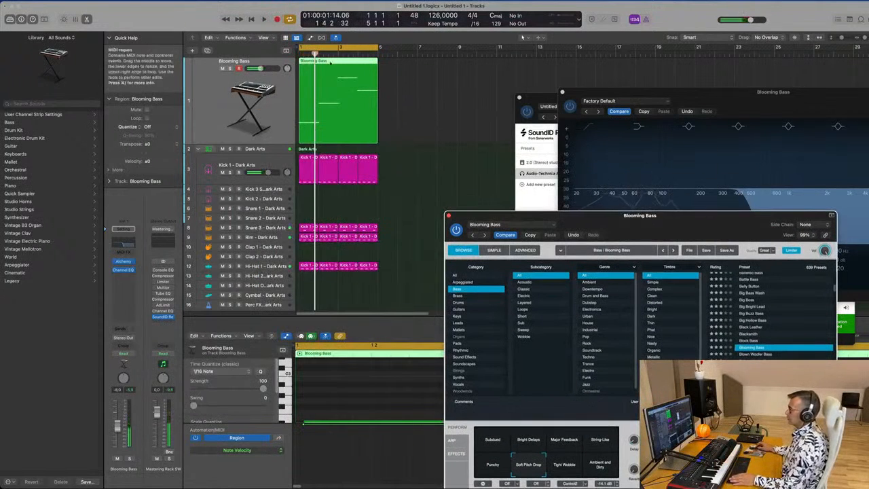
Step: Open the recorded Blooming Bass region in the Piano Roll and quantize all its notes to 1/16
{"action": "left_click", "coordinate": [331, 61]}
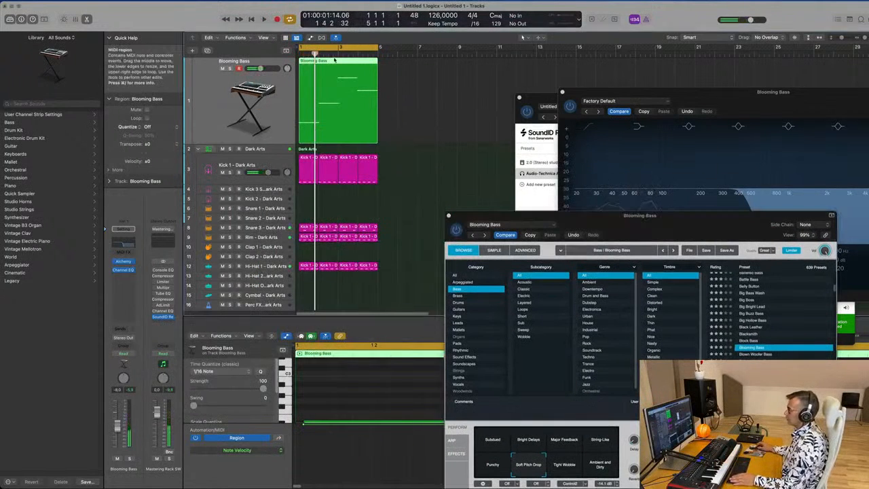
{"action": "key", "text": "e"}
{"action": "key", "text": "e"}
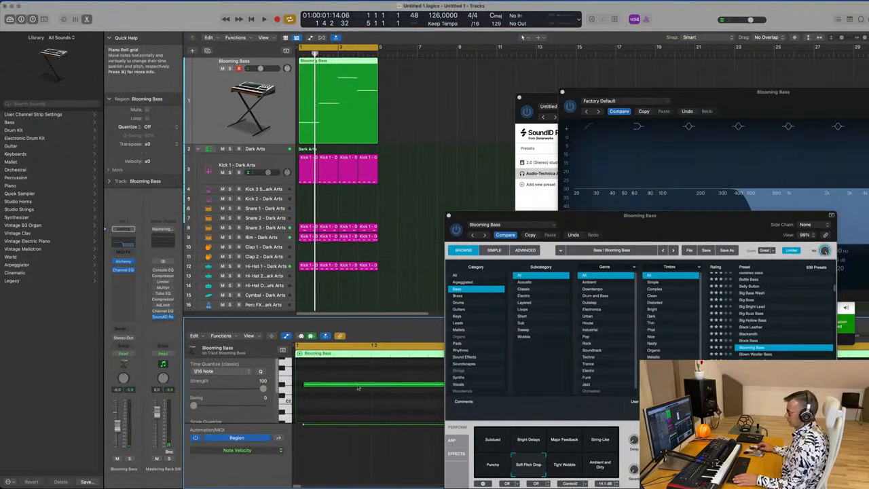
{"action": "key", "text": "super+a"}
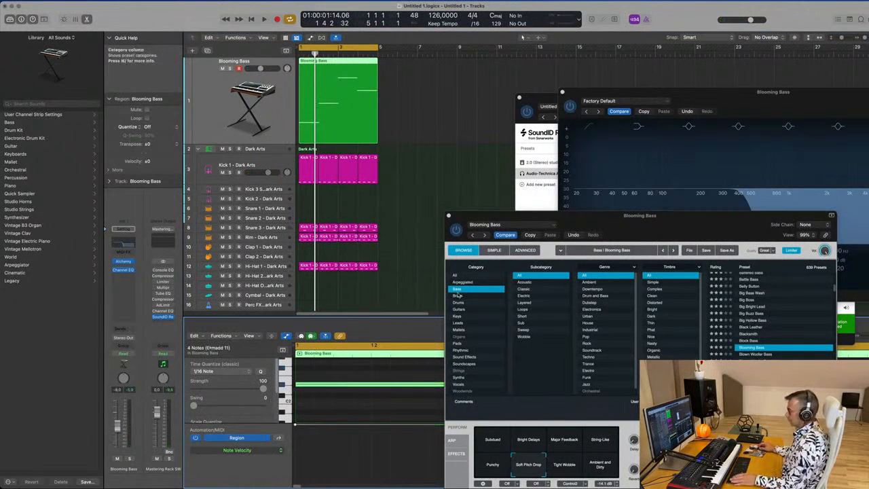
{"action": "left_click_drag", "start_coordinate": [571, 223], "coordinate": [718, 214]}
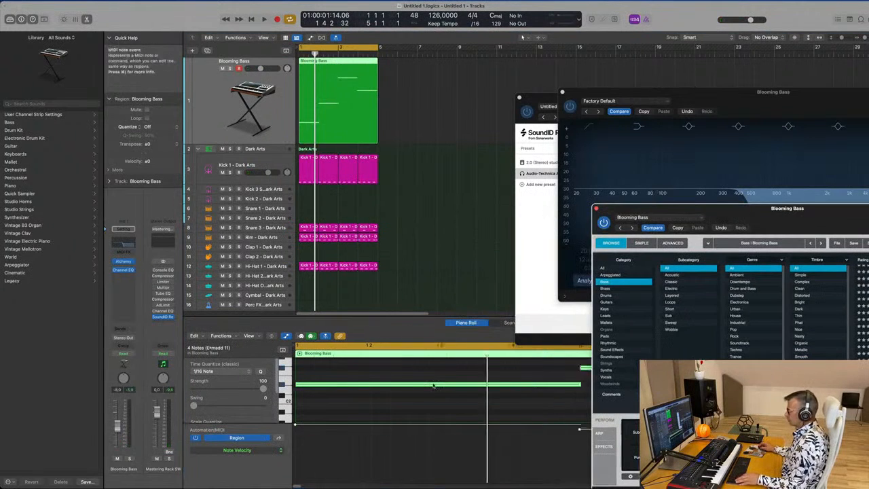
{"action": "key", "text": "z"}
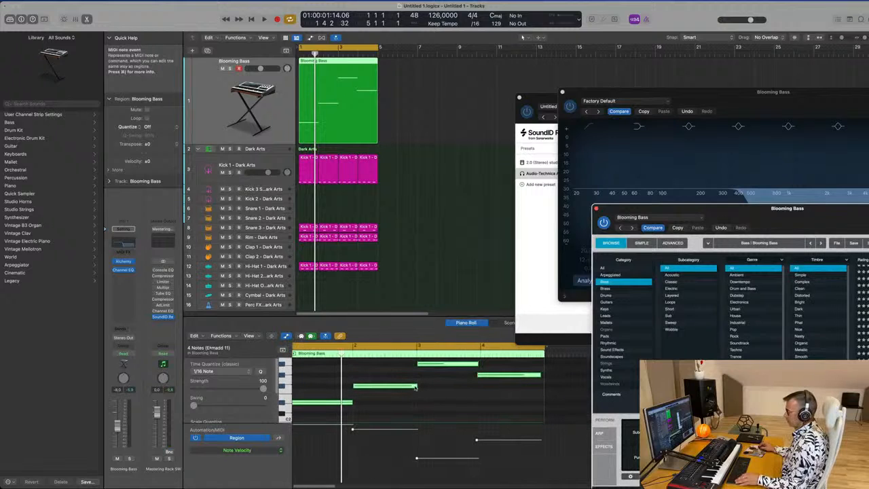
Step: Adjust the bass note lengths so that each of the four notes exactly fills its bar
{"action": "left_click", "coordinate": [406, 378]}
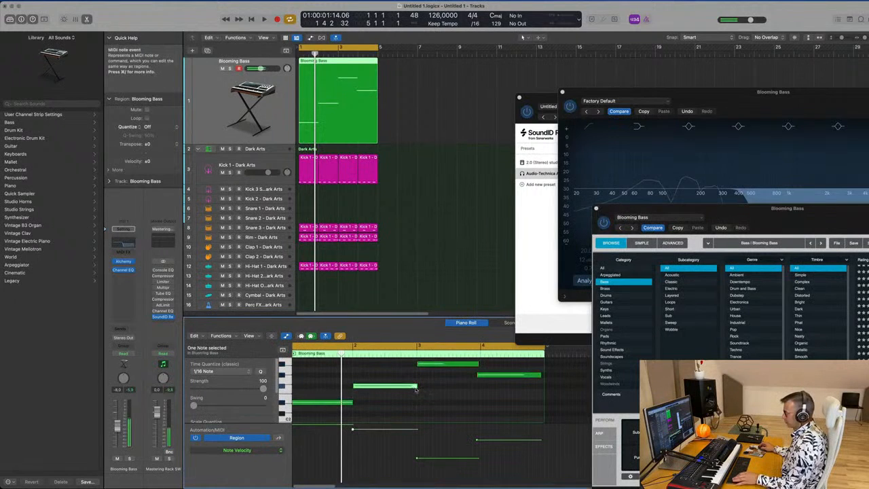
{"action": "key", "text": "Return"}
{"action": "left_click_drag", "start_coordinate": [490, 375], "coordinate": [493, 370]}
{"action": "left_click", "coordinate": [485, 365]}
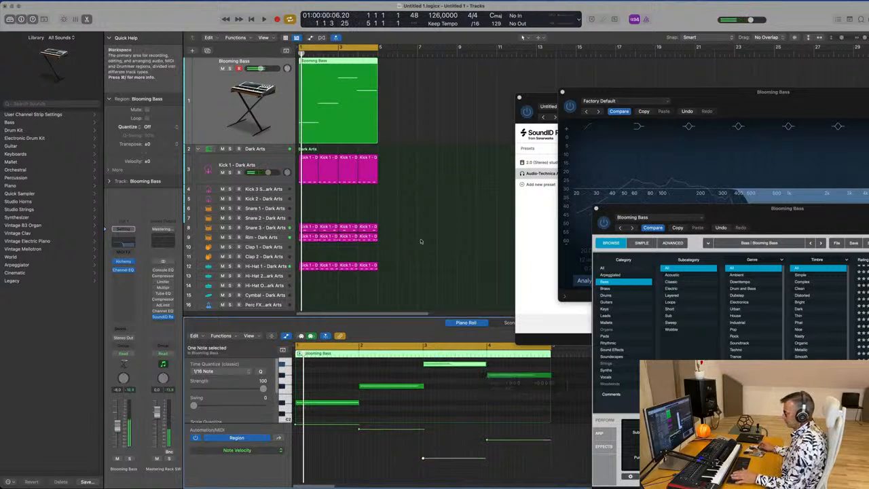
{"action": "left_click", "coordinate": [286, 112]}
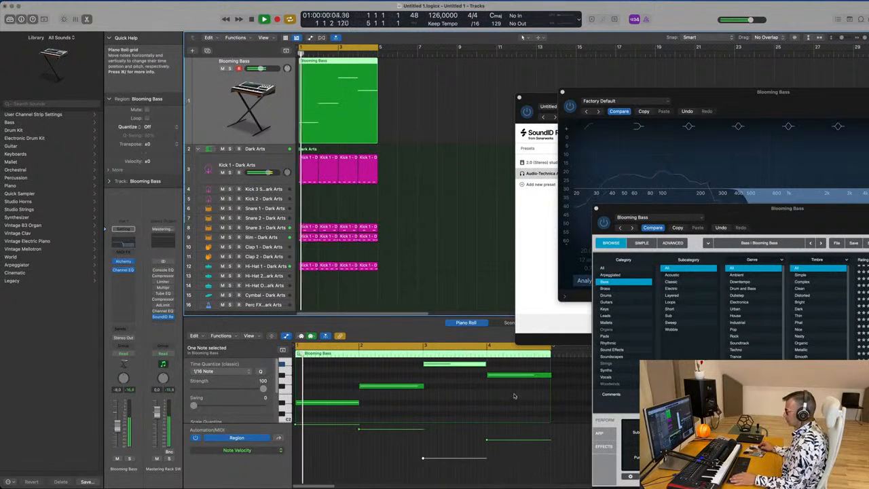
Step: Lower the bar 4 bass note to F#2, shorten it and add a short lower note filling the bar's end
{"action": "left_click_drag", "start_coordinate": [504, 376], "coordinate": [503, 388]}
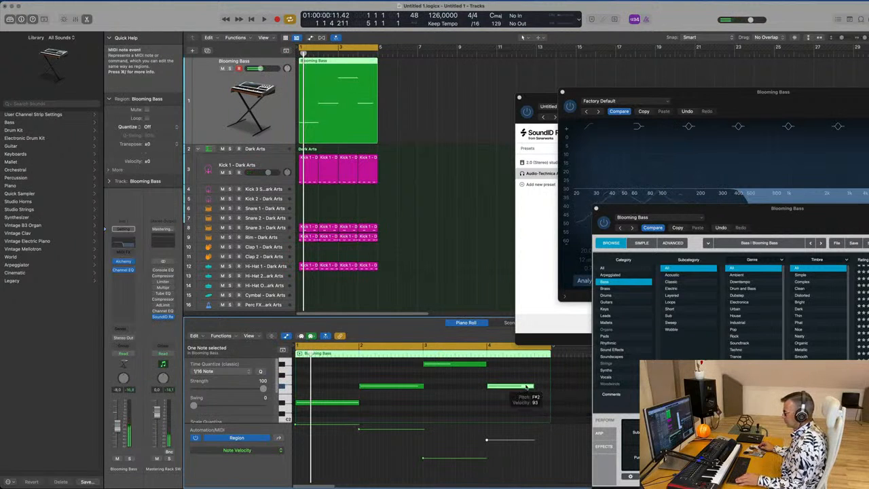
{"action": "left_click_drag", "start_coordinate": [526, 387], "coordinate": [579, 412]}
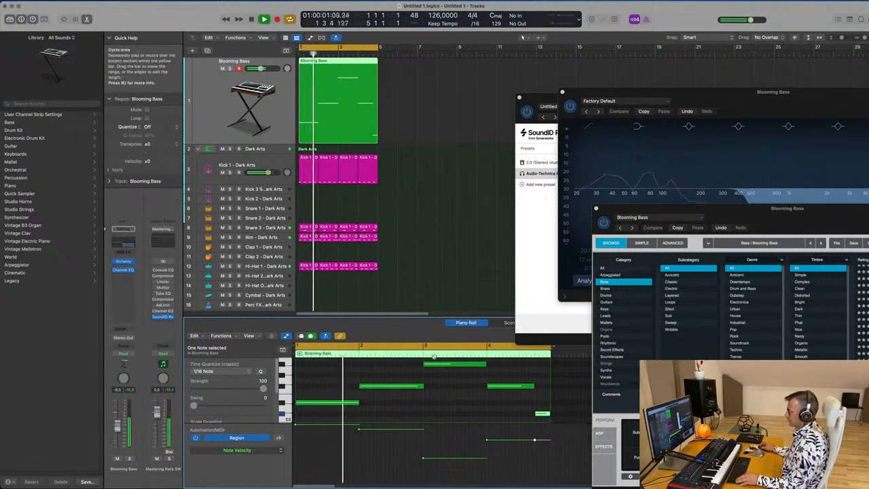
{"action": "scroll", "coordinate": [401, 383], "scroll_direction": "down", "scroll_amount": 3}
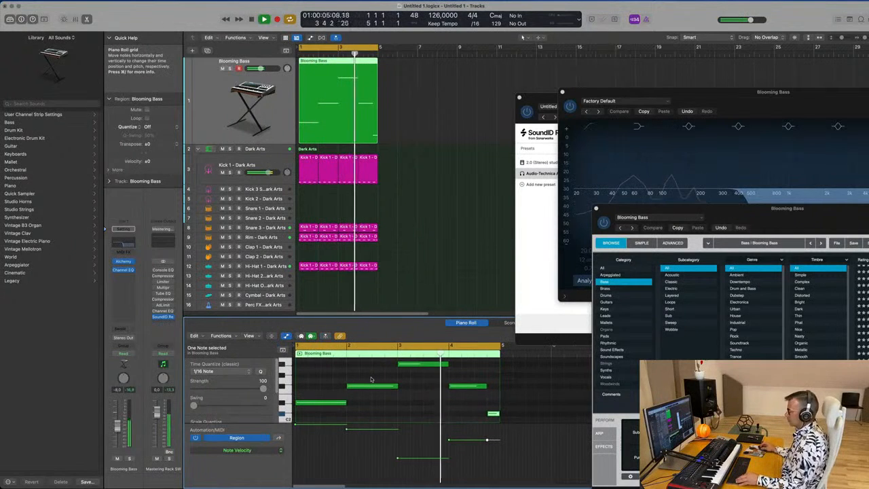
{"action": "scroll", "coordinate": [370, 379], "scroll_direction": "up", "scroll_amount": 3}
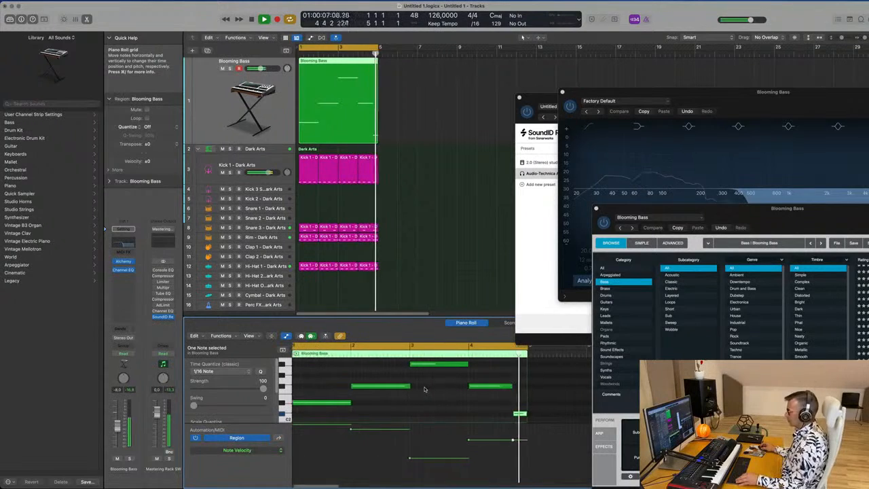
Step: Audition the Tight Wobble and Ambient and Dirty snapshots in Alchemy and choose Subdued
{"action": "left_click_drag", "start_coordinate": [679, 209], "coordinate": [391, 91]}
{"action": "left_click", "coordinate": [430, 344]}
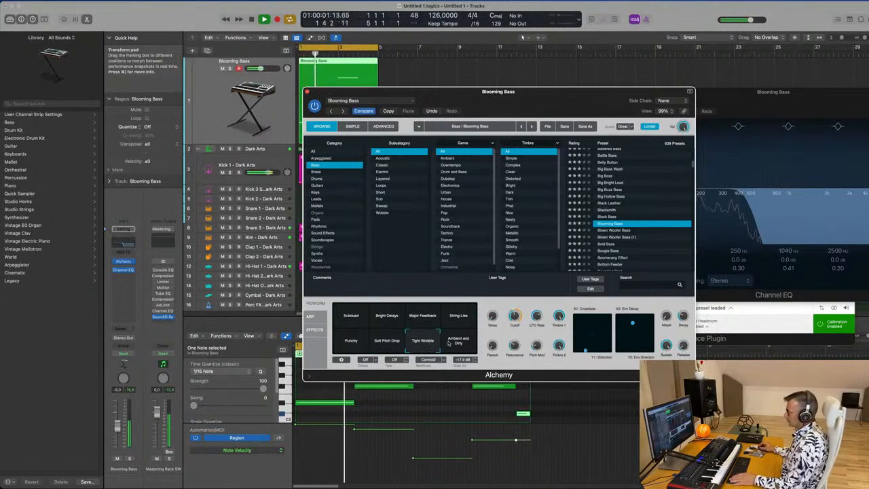
{"action": "left_click", "coordinate": [455, 343]}
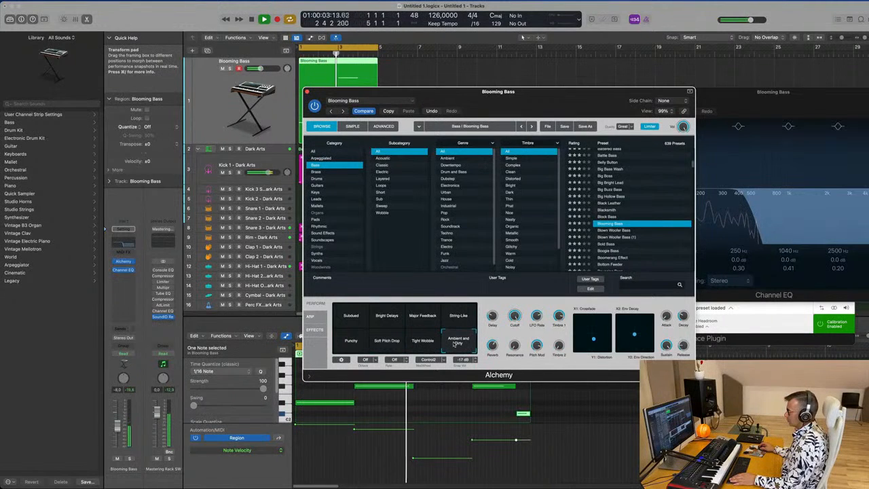
{"action": "left_click", "coordinate": [351, 322]}
{"action": "left_click_drag", "start_coordinate": [512, 88], "coordinate": [581, 99]}
{"action": "left_click_drag", "start_coordinate": [634, 103], "coordinate": [736, 56]}
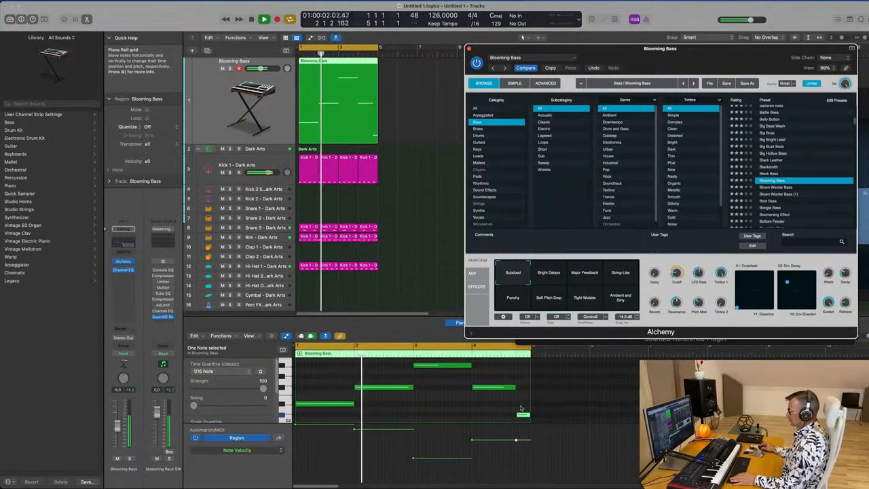
Step: Raise the short final bass note an octave and the long bar 4 note two semitones
{"action": "left_click_drag", "start_coordinate": [523, 414], "coordinate": [523, 377]}
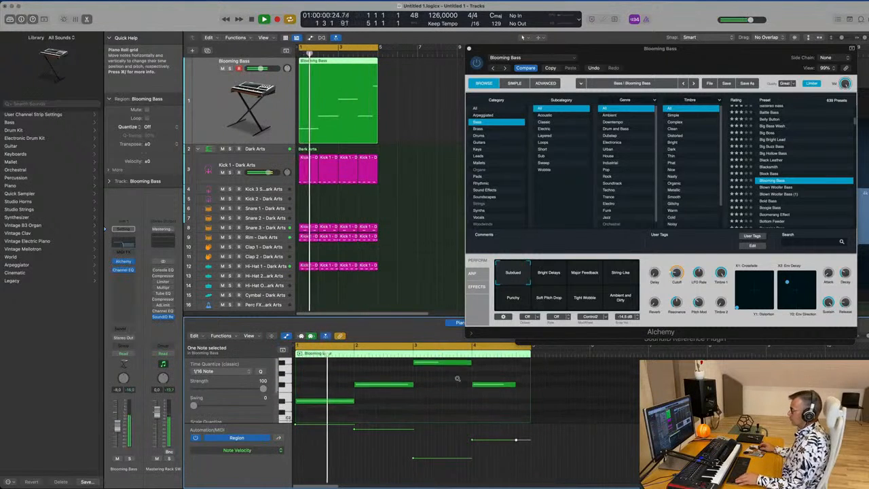
{"action": "left_click_drag", "start_coordinate": [445, 386], "coordinate": [444, 375]}
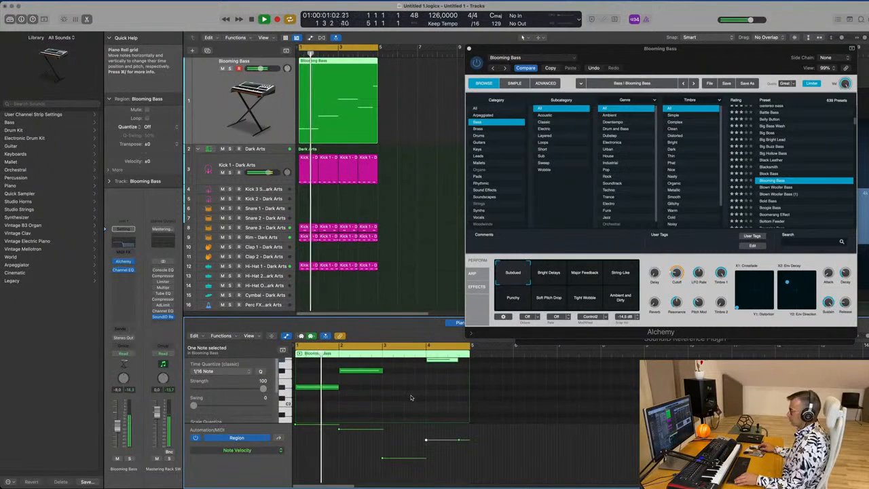
{"action": "scroll", "coordinate": [366, 384], "scroll_direction": "up", "scroll_amount": 2}
{"action": "scroll", "coordinate": [359, 378], "scroll_direction": "up", "scroll_amount": 1}
{"action": "scroll", "coordinate": [358, 380], "scroll_direction": "down", "scroll_amount": 2}
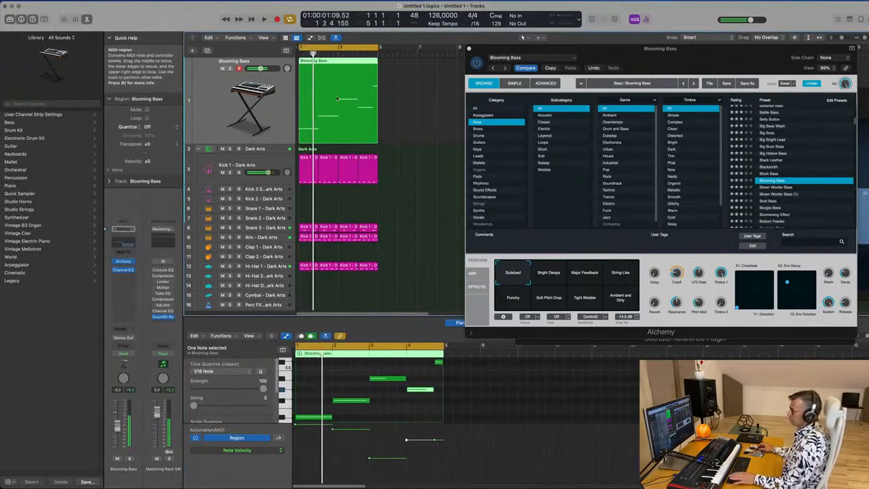
Step: Insert a stereo Compressor after the Channel EQ on the Blooming Bass channel
{"action": "left_click", "coordinate": [126, 275]}
{"action": "mouse_move", "coordinate": [127, 301]}
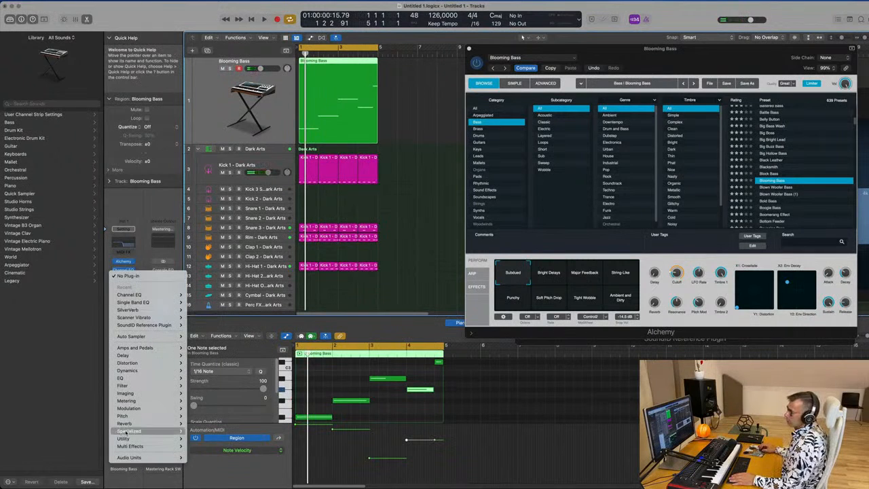
{"action": "mouse_move", "coordinate": [141, 375]}
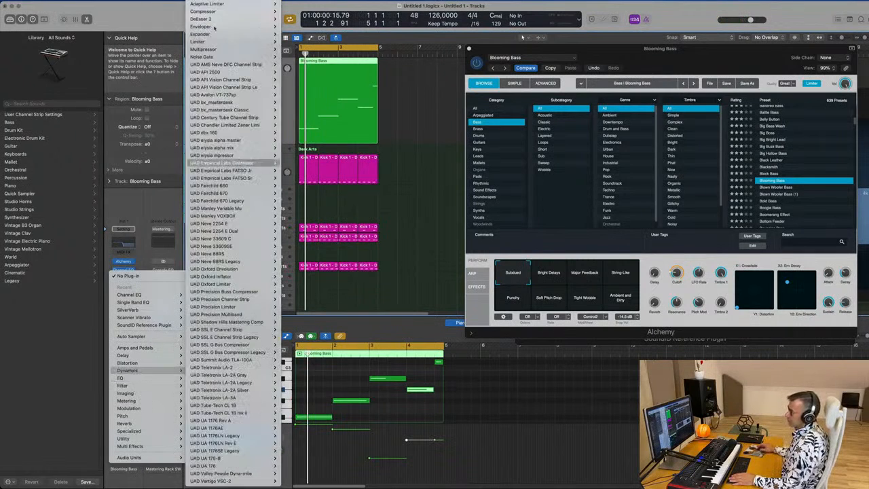
{"action": "mouse_move", "coordinate": [219, 11]}
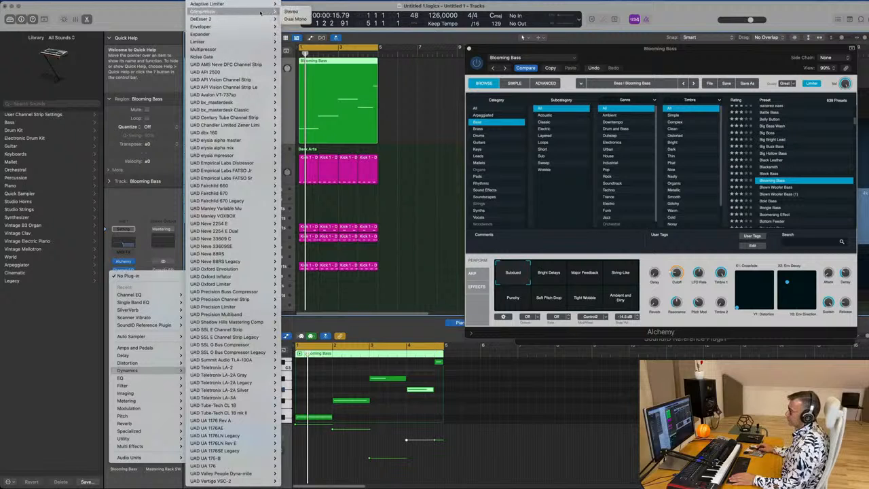
{"action": "left_click", "coordinate": [303, 11]}
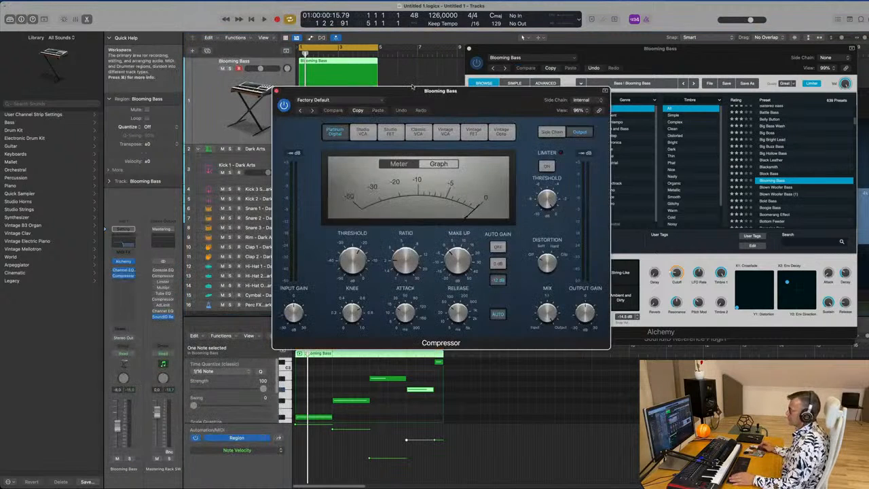
{"action": "left_click_drag", "start_coordinate": [479, 96], "coordinate": [575, 76]}
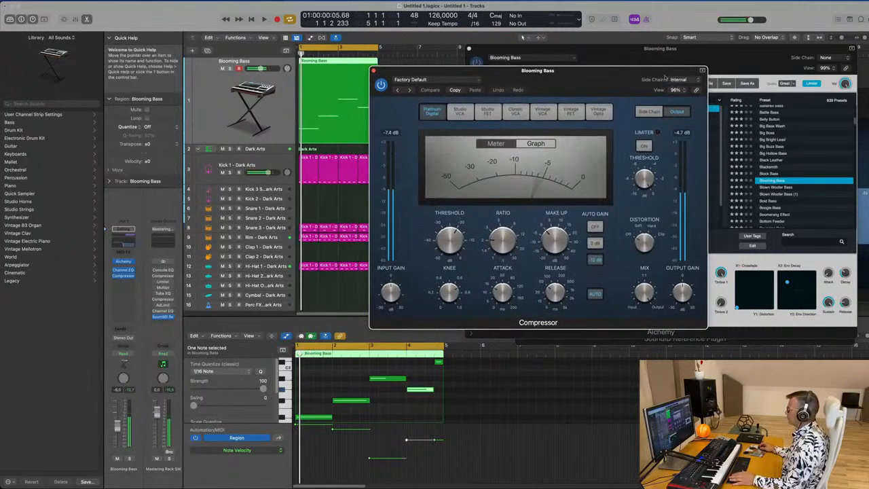
Step: Set the bass Compressor's side chain source to Inst 2 and start loop playback
{"action": "left_click", "coordinate": [674, 80]}
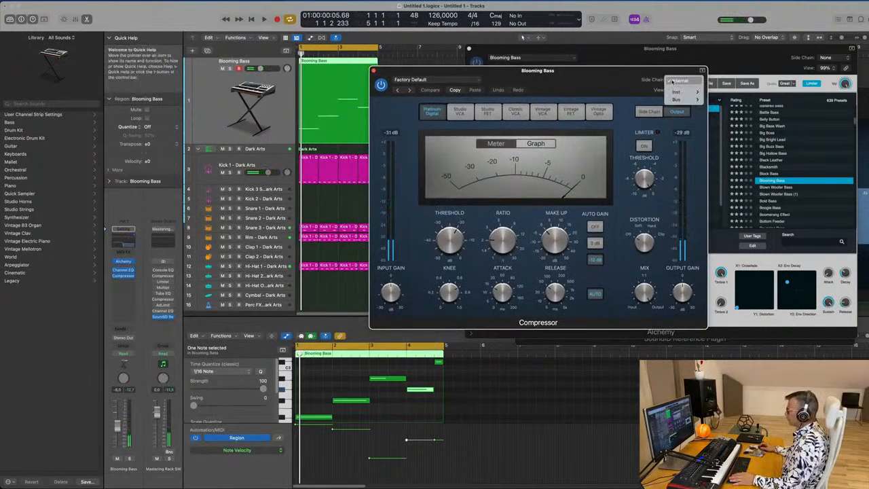
{"action": "mouse_move", "coordinate": [682, 92]}
{"action": "left_click", "coordinate": [733, 92]}
{"action": "left_click_drag", "start_coordinate": [613, 82], "coordinate": [626, 82]}
{"action": "key", "text": "space"}
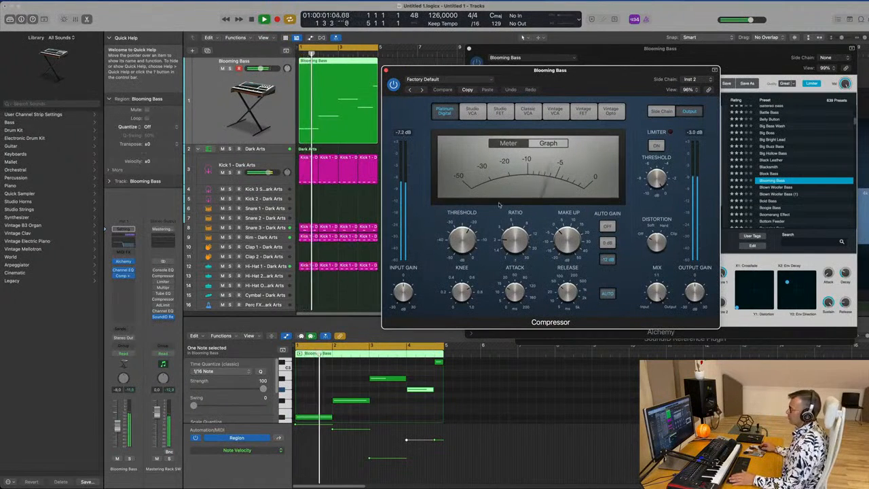
Step: Raise the Compressor's ratio while the loop plays and lower the Blooming Bass volume to -9.0 dB
{"action": "left_click_drag", "start_coordinate": [514, 237], "coordinate": [519, 223]}
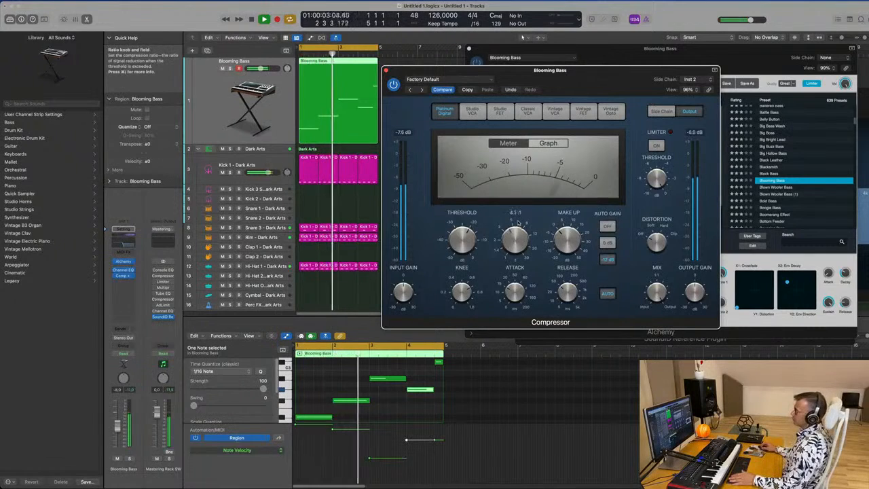
{"action": "left_click_drag", "start_coordinate": [593, 79], "coordinate": [564, 130]}
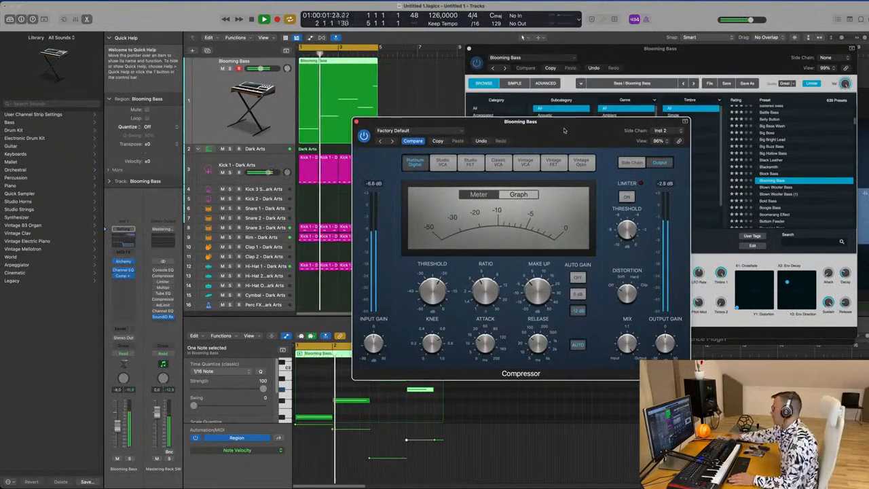
{"action": "left_click_drag", "start_coordinate": [558, 122], "coordinate": [680, 122]}
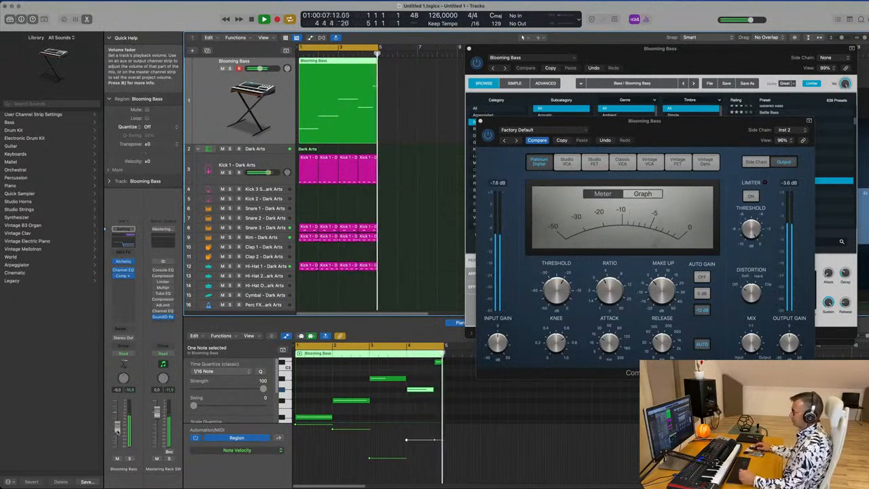
{"action": "left_click_drag", "start_coordinate": [681, 146], "coordinate": [661, 160]}
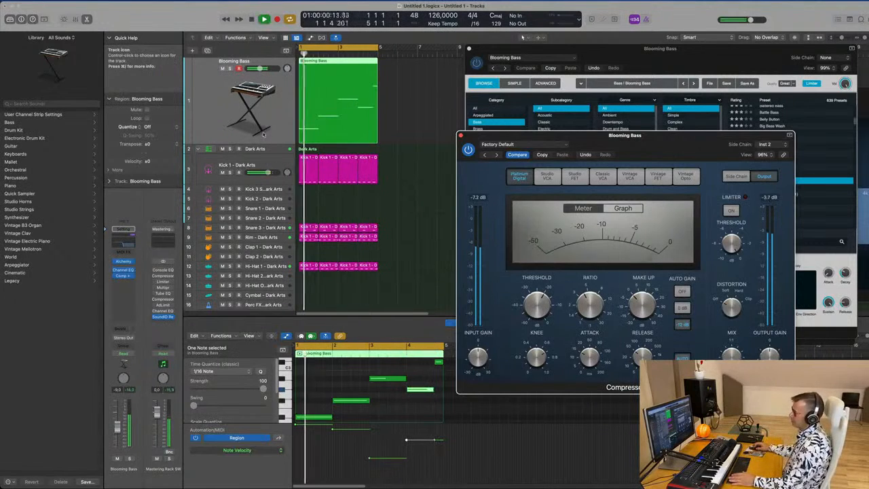
Step: Raise the high-cut filter in the bass track's Channel EQ to 790 Hz with a Q of 0.57
{"action": "left_click", "coordinate": [123, 262]}
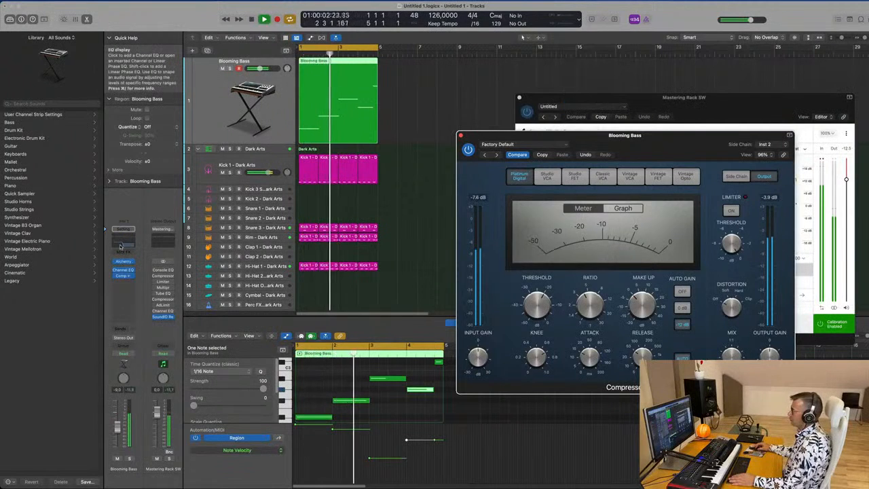
{"action": "left_click", "coordinate": [120, 246]}
{"action": "left_click_drag", "start_coordinate": [612, 92], "coordinate": [371, 95]}
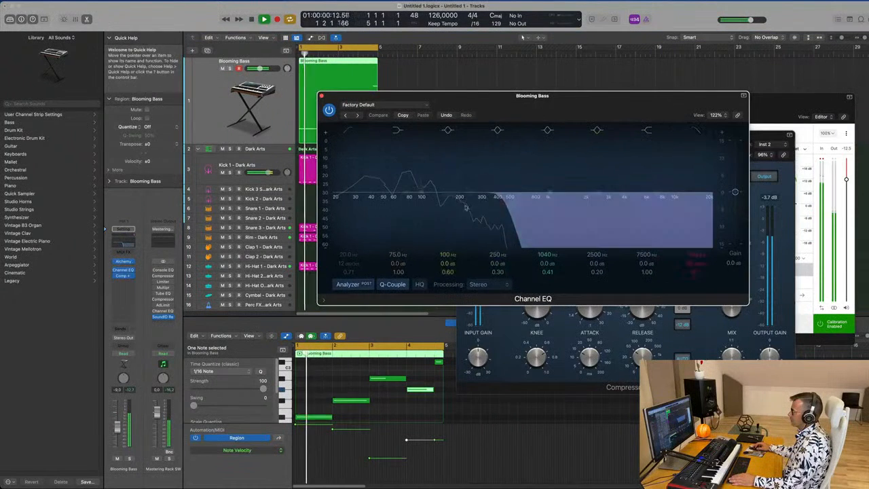
{"action": "left_click_drag", "start_coordinate": [510, 198], "coordinate": [534, 209]}
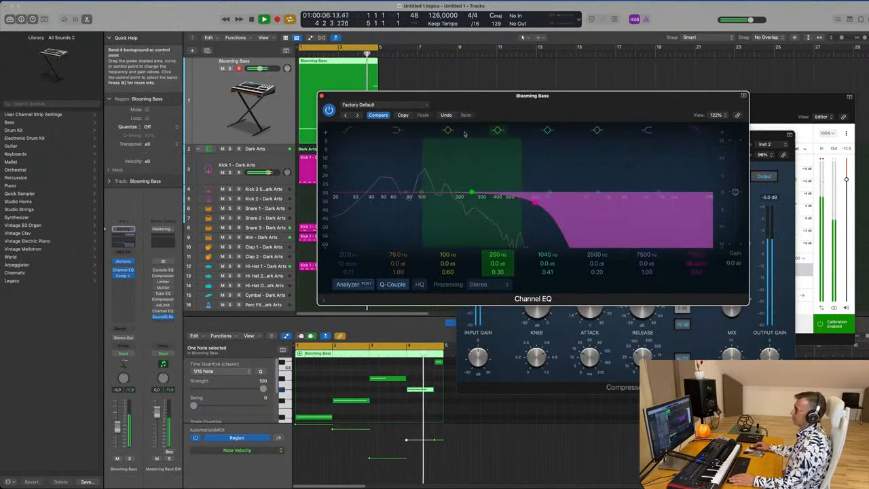
{"action": "left_click", "coordinate": [322, 95]}
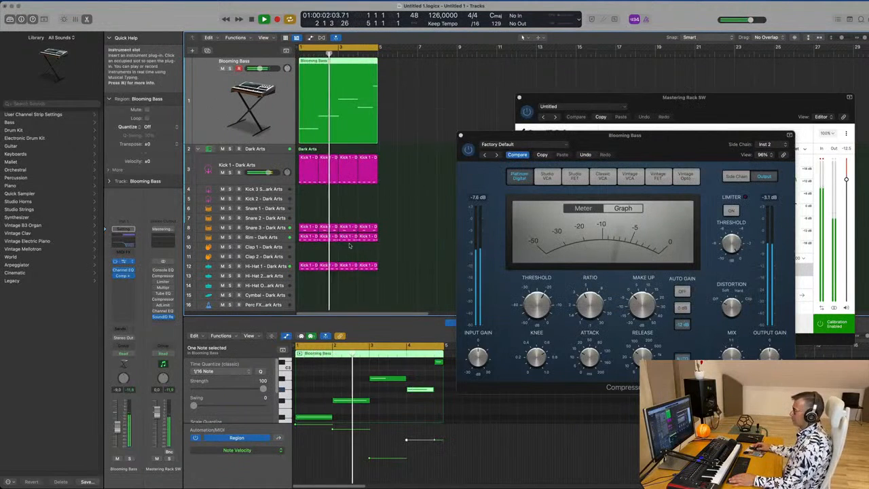
Step: Fine-tune the Cutoff in the bass track's Alchemy and lower the track volume to -10.6 dB
{"action": "left_click", "coordinate": [123, 262]}
{"action": "left_click_drag", "start_coordinate": [676, 272], "coordinate": [680, 267]}
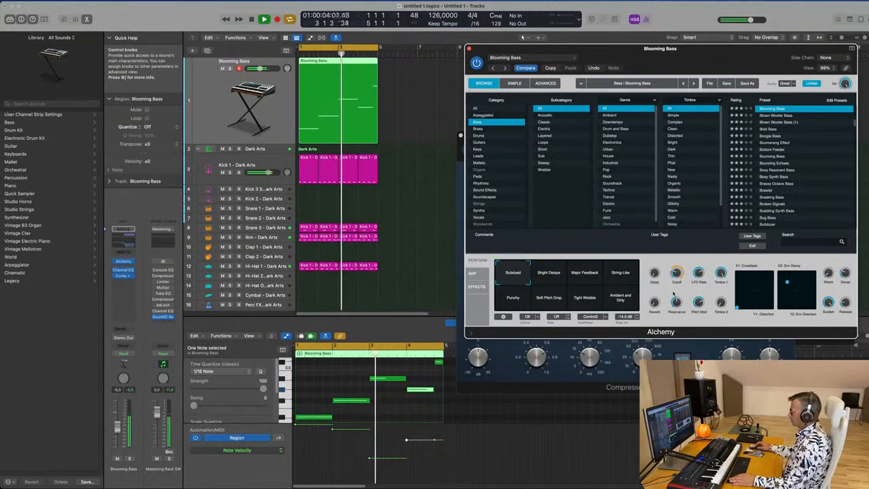
{"action": "mouse_move", "coordinate": [650, 295]}
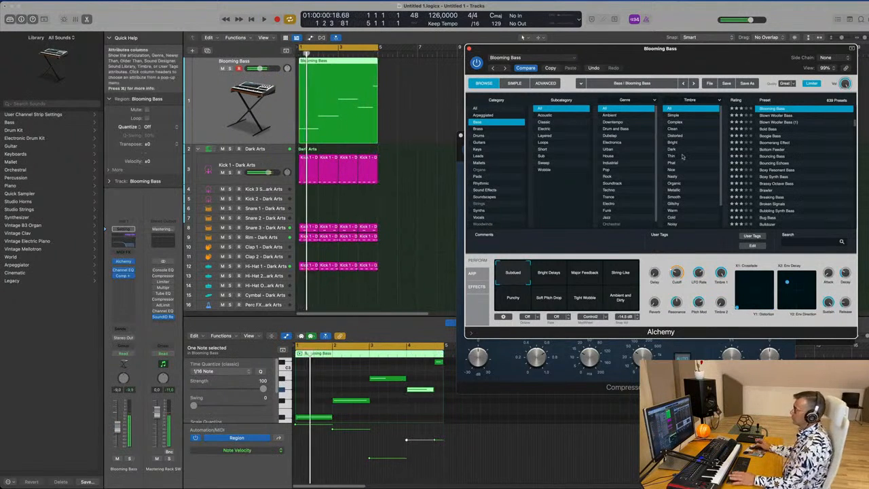
{"action": "key", "text": "super+w"}
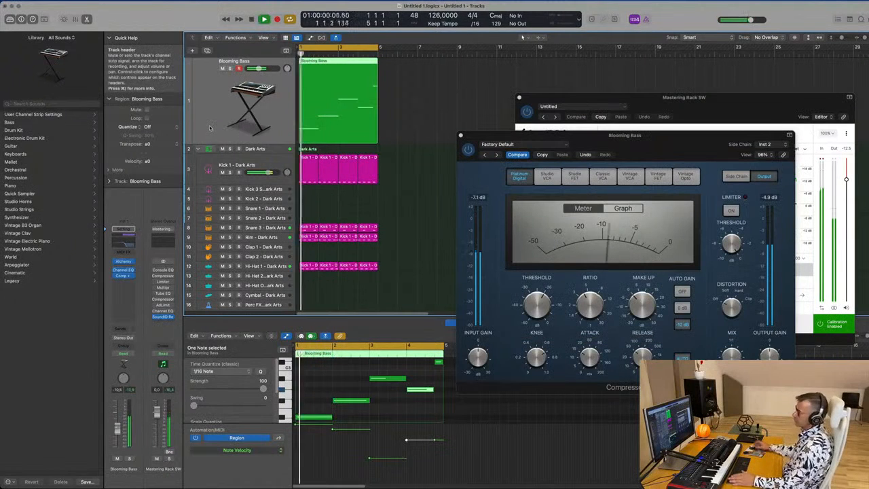
Step: Duplicate the Blooming Bass track and replace the high cut in the copy's Channel EQ with a 398 Hz low cut
{"action": "left_click", "coordinate": [206, 52]}
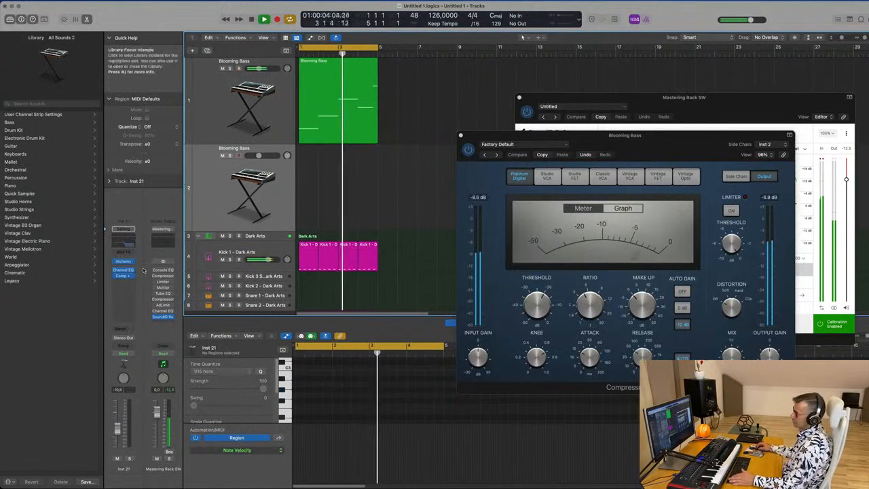
{"action": "left_click", "coordinate": [124, 234]}
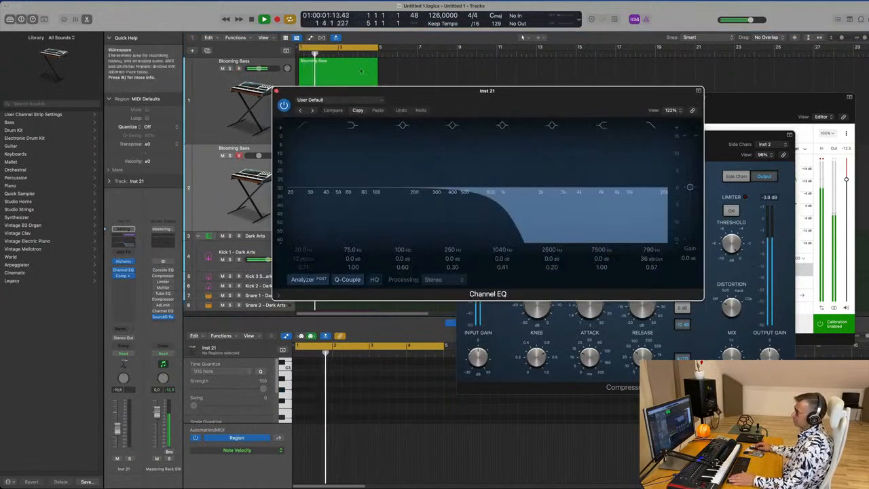
{"action": "left_click", "coordinate": [651, 125]}
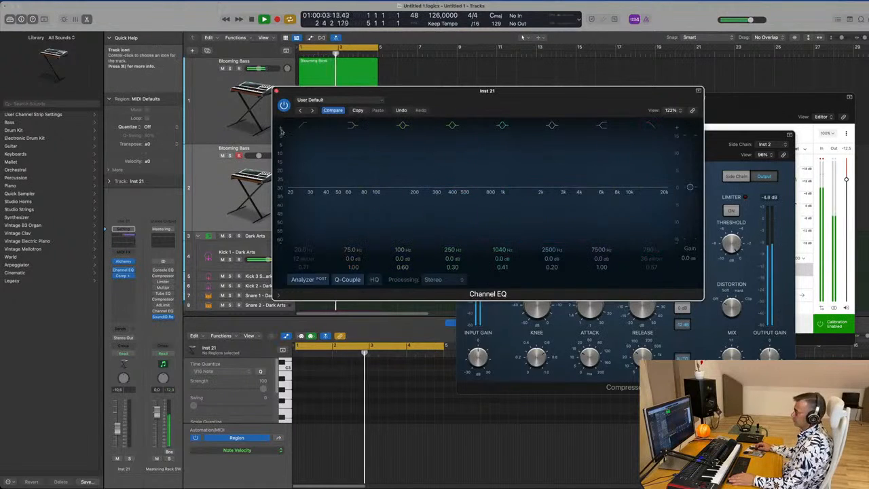
{"action": "left_click", "coordinate": [303, 127]}
{"action": "left_click_drag", "start_coordinate": [306, 190], "coordinate": [450, 191]}
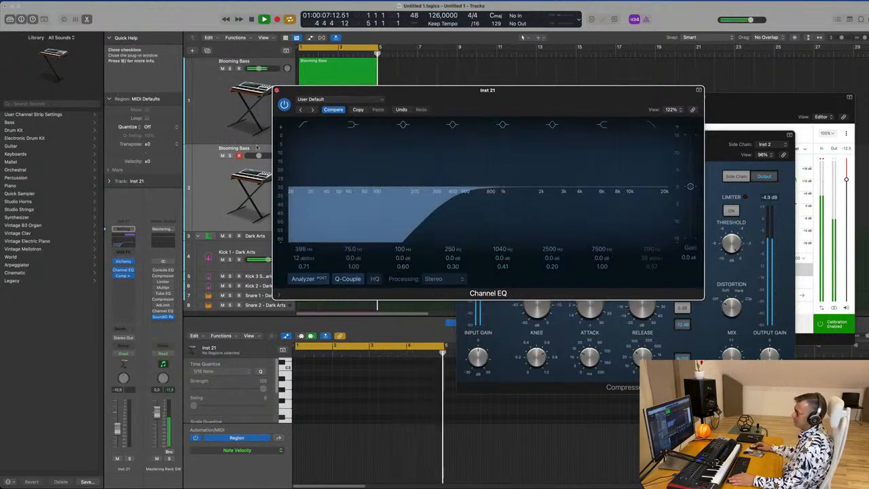
{"action": "left_click", "coordinate": [211, 198]}
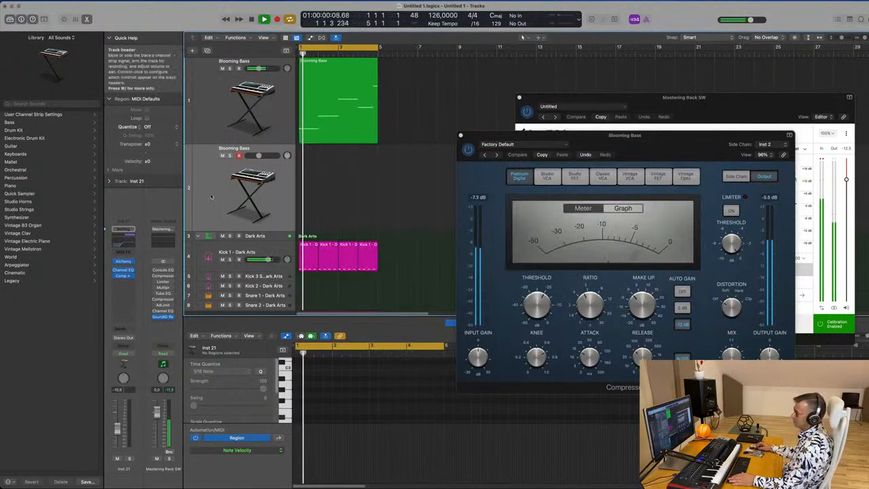
Step: Copy the Blooming Bass region onto the duplicated track and transpose its five notes upward
{"action": "left_click", "coordinate": [123, 262]}
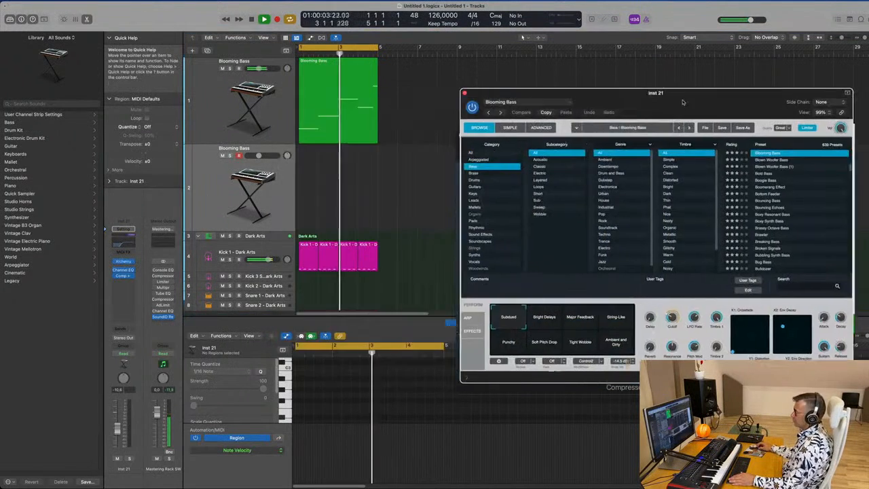
{"action": "left_click_drag", "start_coordinate": [303, 89], "coordinate": [341, 252]}
{"action": "key", "text": "space"}
{"action": "left_click", "coordinate": [335, 386]}
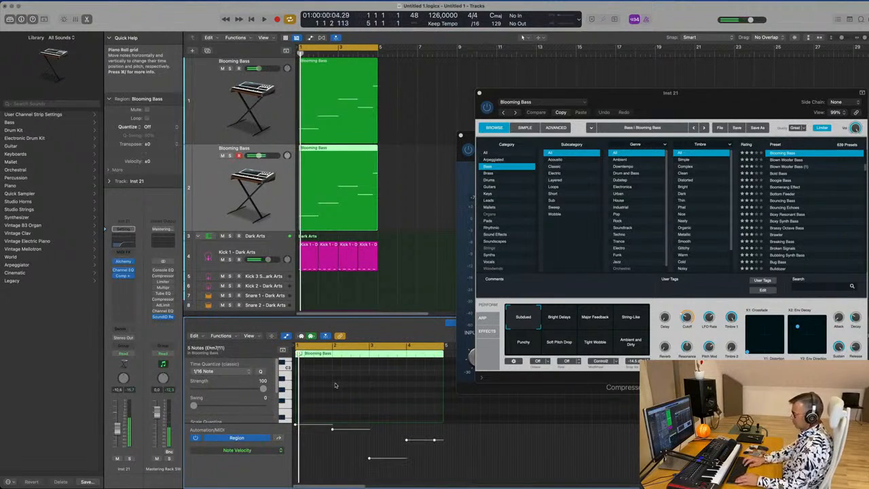
Step: Audition the Alchemy Brass presets Brass Response and Out Of Touch on the duplicated track
{"action": "left_click_drag", "start_coordinate": [695, 96], "coordinate": [621, 62]}
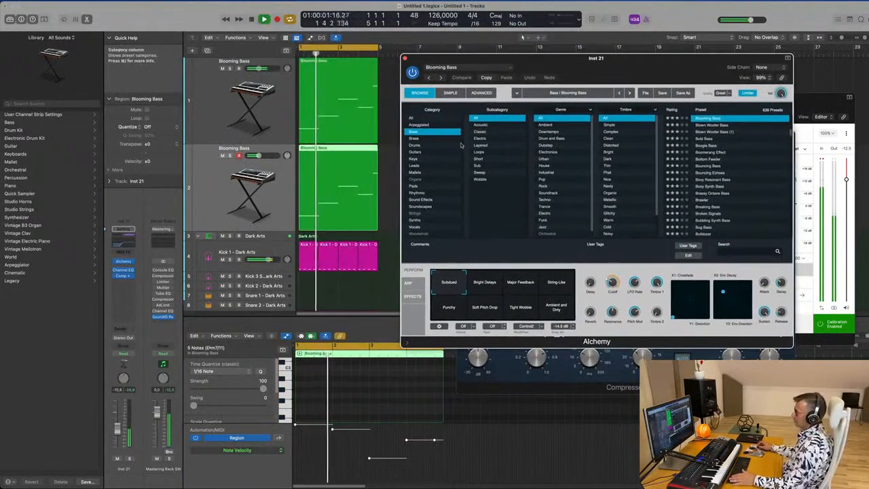
{"action": "left_click", "coordinate": [419, 138]}
{"action": "key", "text": "space"}
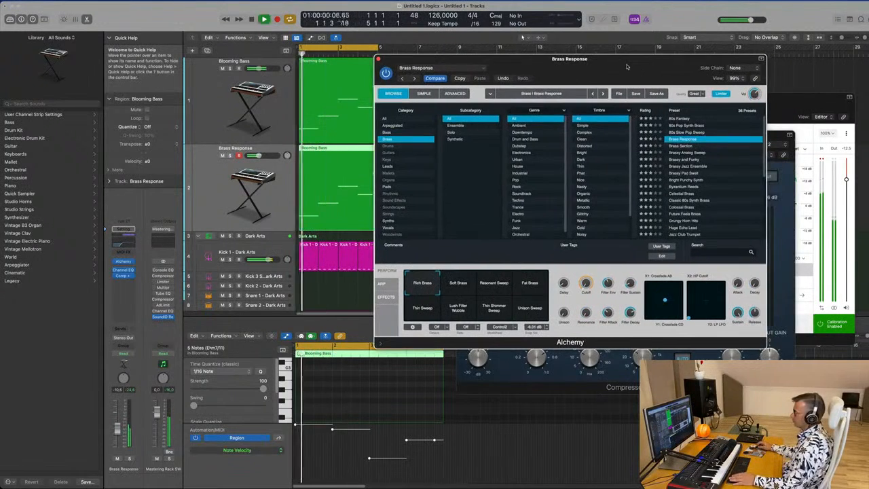
{"action": "scroll", "coordinate": [726, 155], "scroll_direction": "down", "scroll_amount": 5}
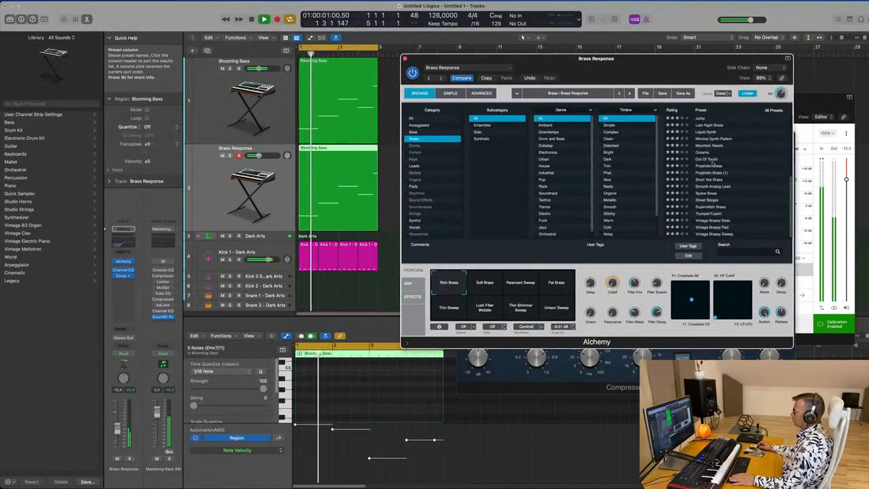
{"action": "left_click", "coordinate": [712, 159]}
{"action": "left_click_drag", "start_coordinate": [675, 71], "coordinate": [639, 59]}
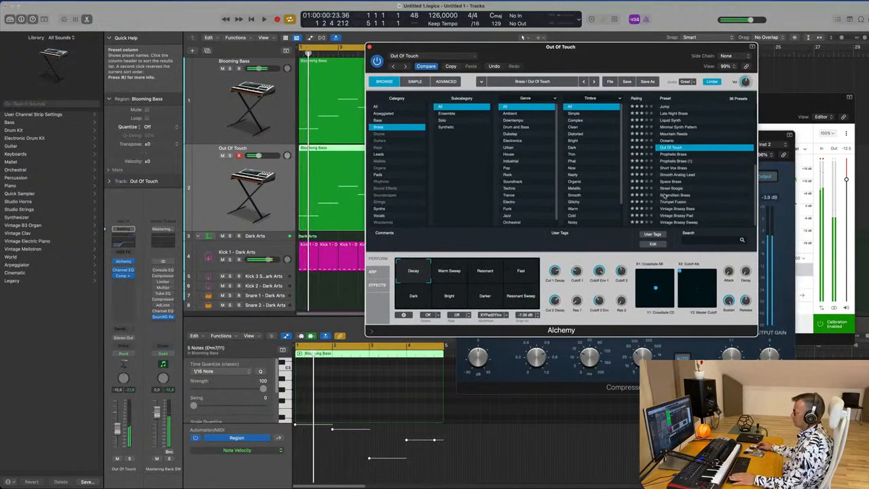
Step: Audition the presets Street Boogie, Trumpet Fusion, Vintage Brassy Bass with its Pad and Short Lead snapshots, and Vintage Brassy Pad
{"action": "left_click", "coordinate": [671, 189]}
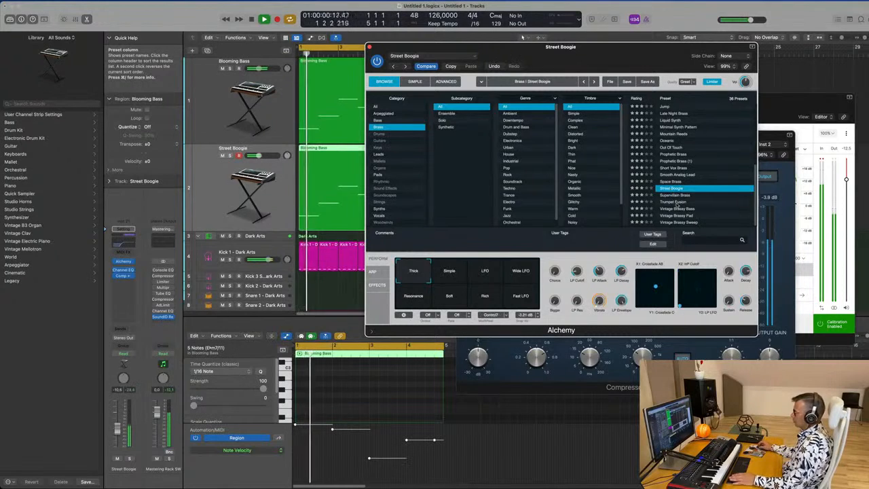
{"action": "left_click", "coordinate": [677, 201]}
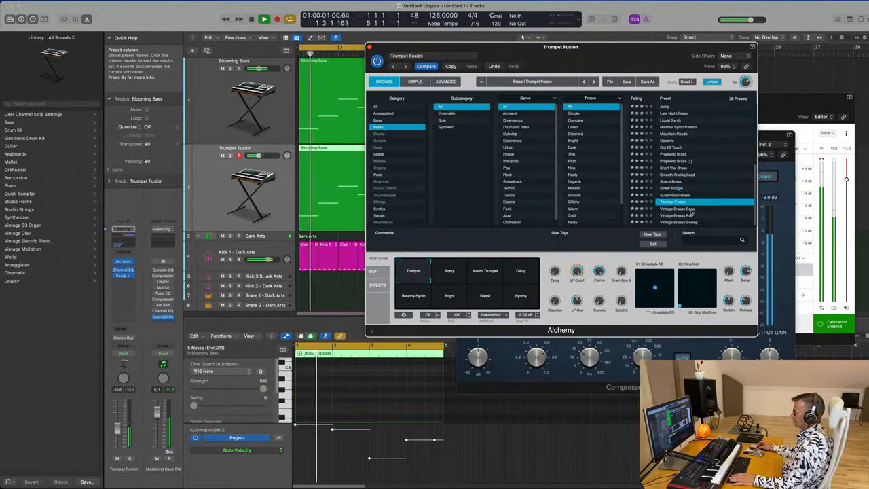
{"action": "left_click", "coordinate": [686, 210]}
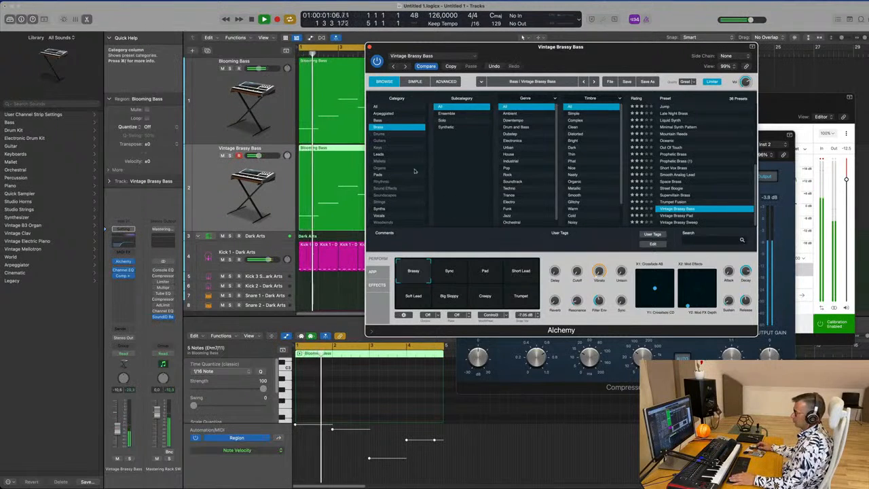
{"action": "left_click", "coordinate": [487, 275]}
{"action": "left_click", "coordinate": [523, 275]}
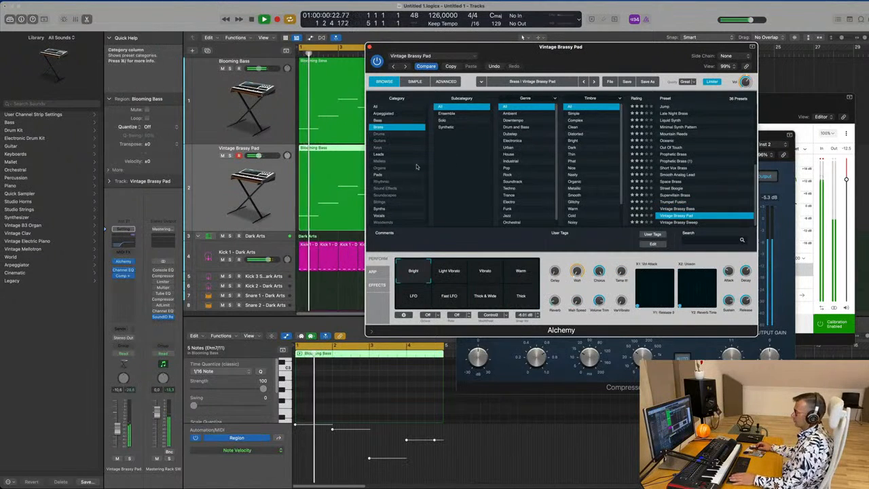
Step: Audition the Alchemy Pads presets Vintage String 1 and Vowel Phasing on the duplicated track
{"action": "left_click", "coordinate": [379, 175]}
{"action": "left_click", "coordinate": [682, 161]}
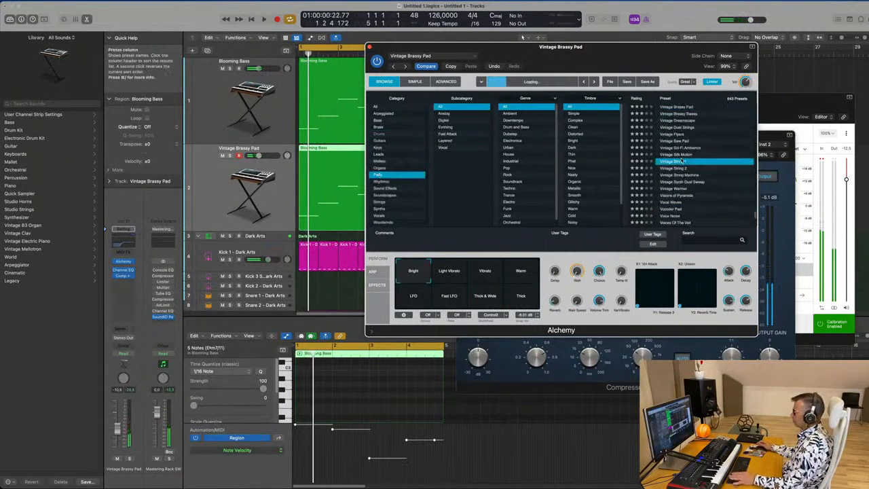
{"action": "scroll", "coordinate": [672, 170], "scroll_direction": "down", "scroll_amount": 3}
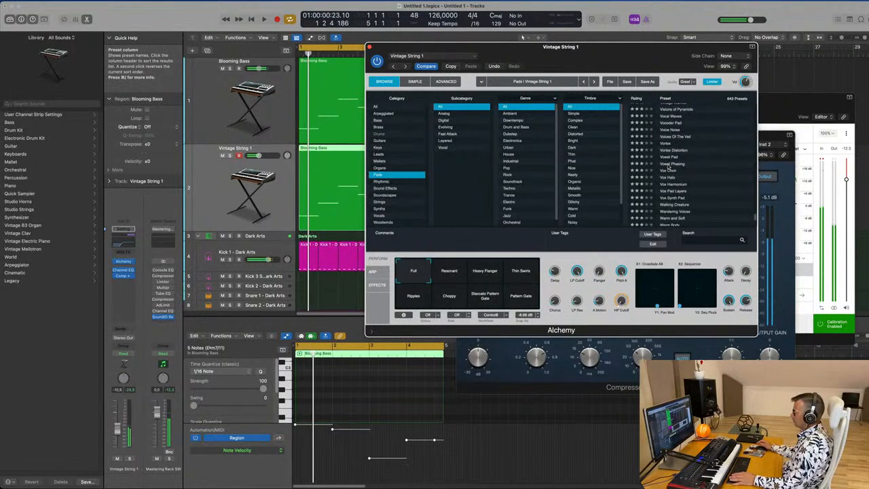
{"action": "left_click", "coordinate": [669, 164]}
{"action": "key", "text": "space"}
{"action": "scroll", "coordinate": [696, 182], "scroll_direction": "down", "scroll_amount": 1}
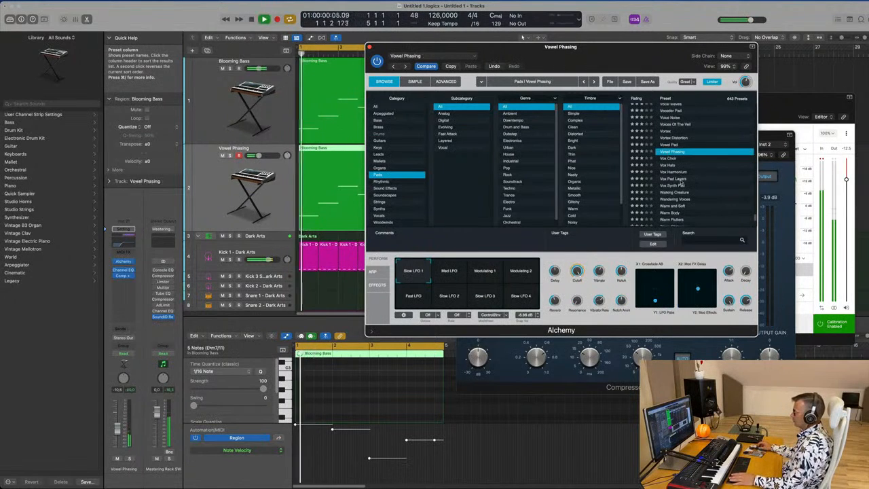
Step: Audition the Pads presets Vox Pad Layers, Warm Glistening and Waveform Reunion against the loop
{"action": "left_click", "coordinate": [680, 180]}
{"action": "scroll", "coordinate": [706, 194], "scroll_direction": "down", "scroll_amount": 2}
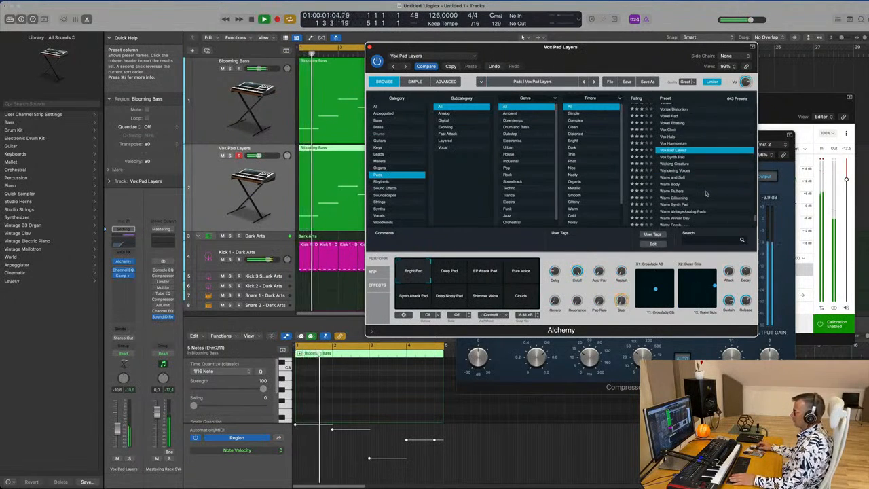
{"action": "scroll", "coordinate": [707, 194], "scroll_direction": "down", "scroll_amount": 1}
{"action": "left_click", "coordinate": [663, 191]}
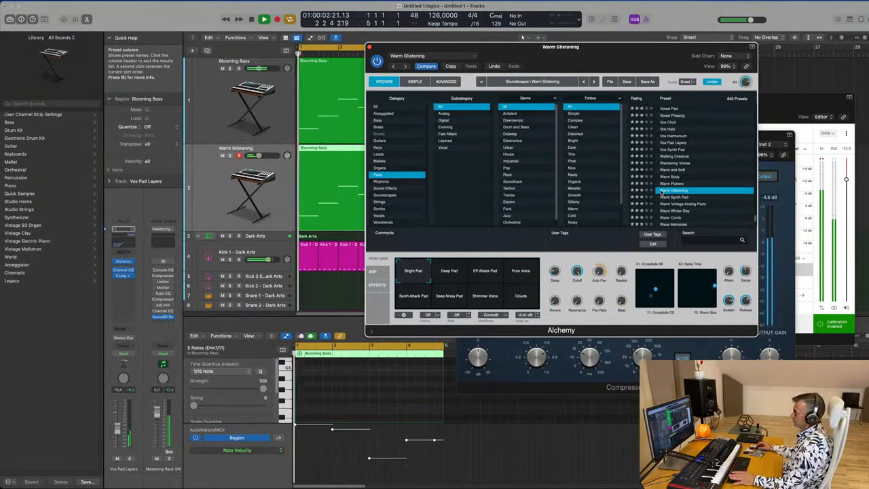
{"action": "scroll", "coordinate": [696, 182], "scroll_direction": "down", "scroll_amount": 4}
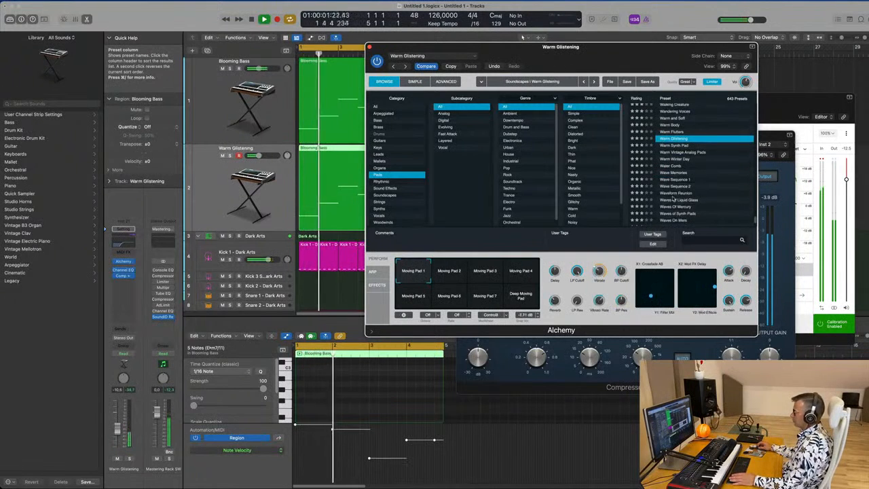
{"action": "left_click", "coordinate": [677, 194]}
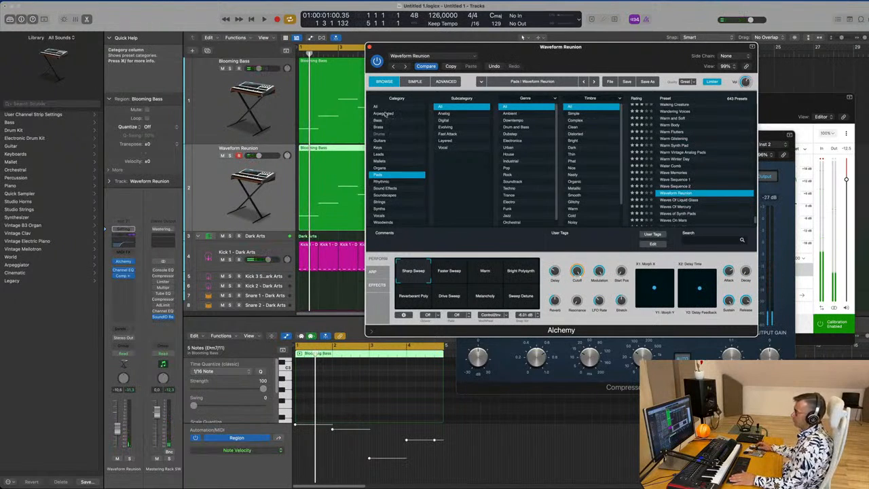
Step: Load the Rhythmic preset Am I Funky on the duplicated track and try its Thin Whistle snapshot
{"action": "left_click", "coordinate": [383, 181]}
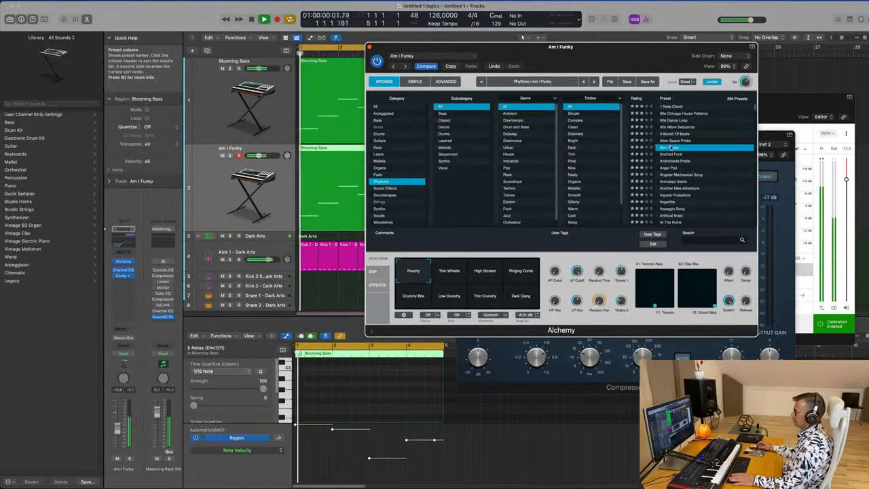
{"action": "left_click_drag", "start_coordinate": [675, 58], "coordinate": [696, 80]}
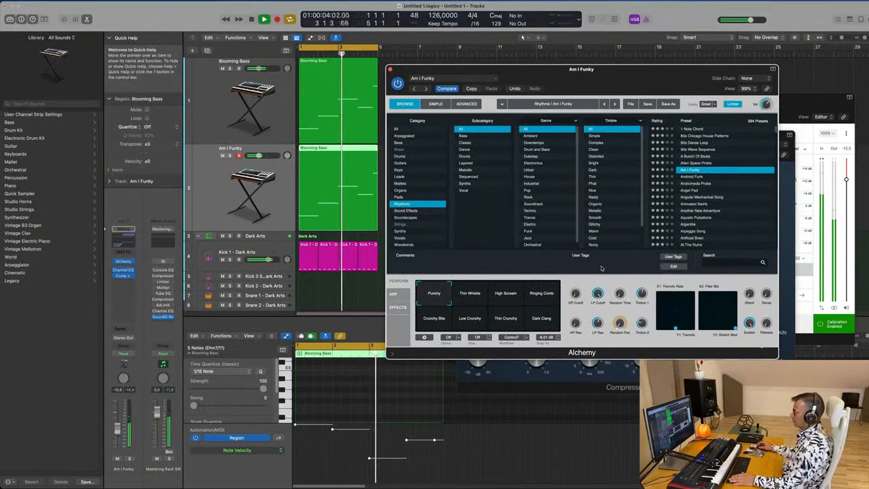
{"action": "left_click", "coordinate": [522, 37]}
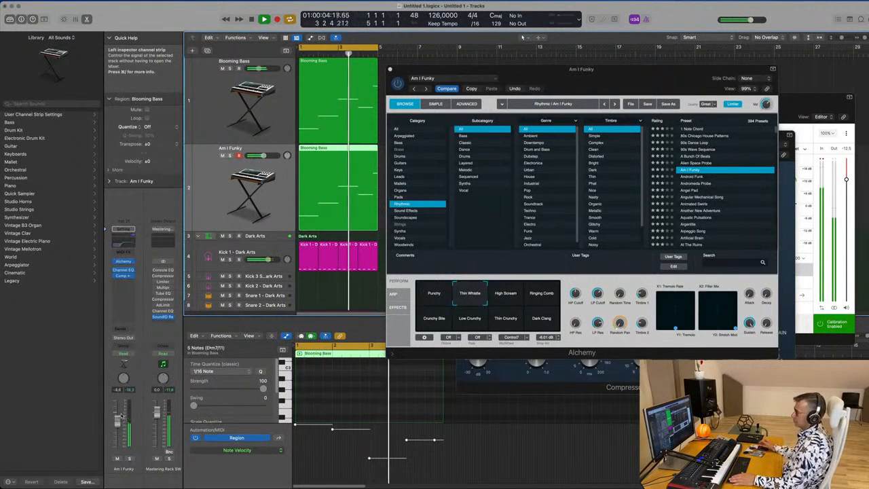
Step: Compare Am I Funky's High Scream, Ringing Comb and Crunchy Bite snapshots, settle on Thin Whistle and close the Alchemy window
{"action": "left_click", "coordinate": [505, 292]}
{"action": "left_click", "coordinate": [547, 296]}
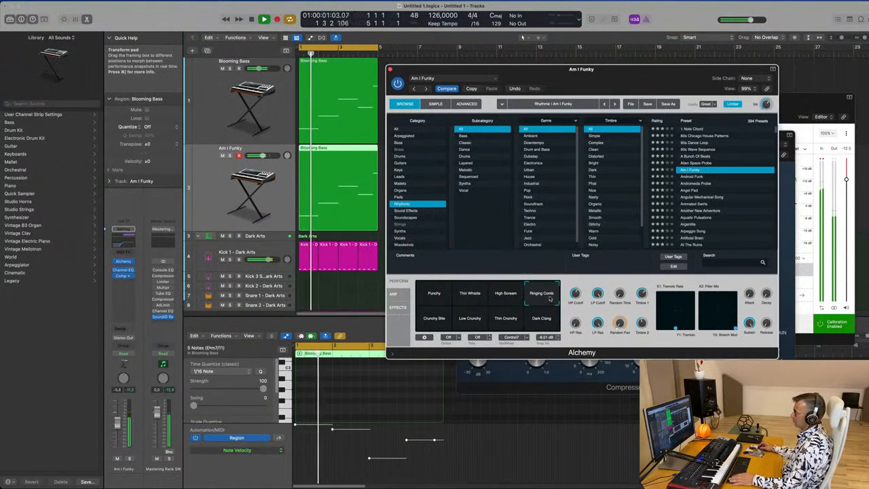
{"action": "left_click", "coordinate": [430, 320]}
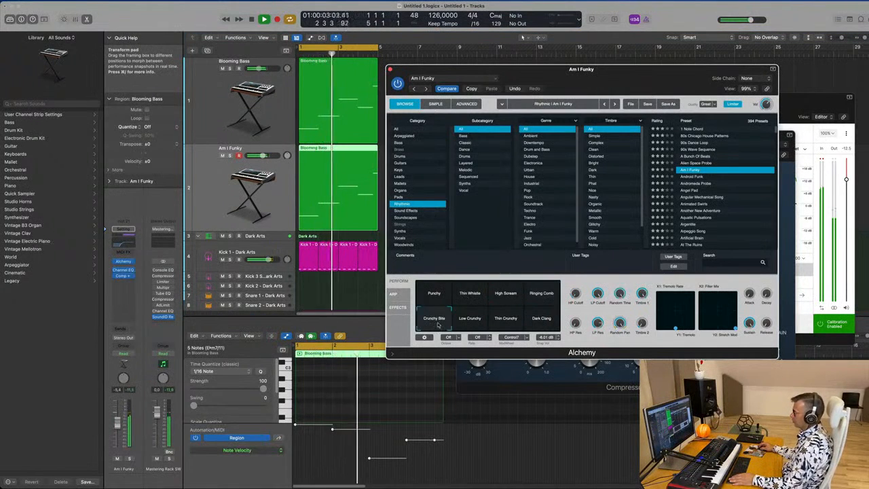
{"action": "left_click", "coordinate": [470, 293]}
{"action": "left_click_drag", "start_coordinate": [413, 75], "coordinate": [336, 88]}
{"action": "left_click", "coordinate": [314, 82]}
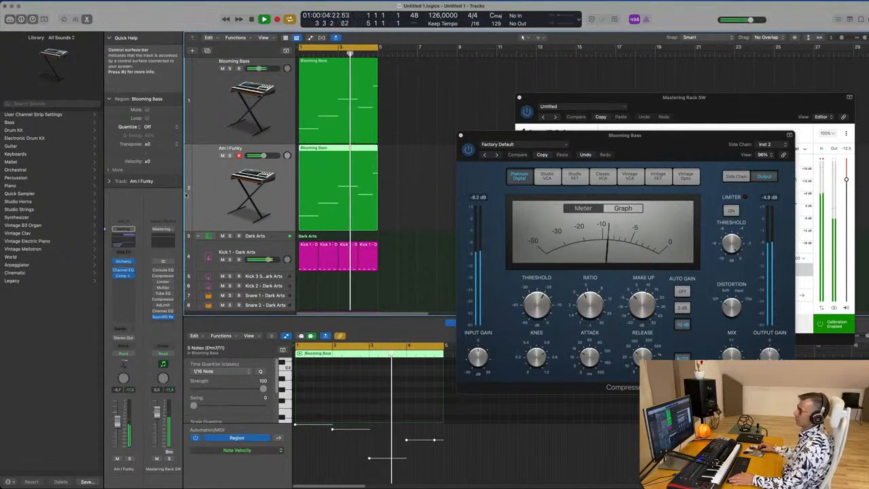
Step: Duplicate the Am I Funky track and open Alchemy on the new track during playback
{"action": "left_click", "coordinate": [207, 51]}
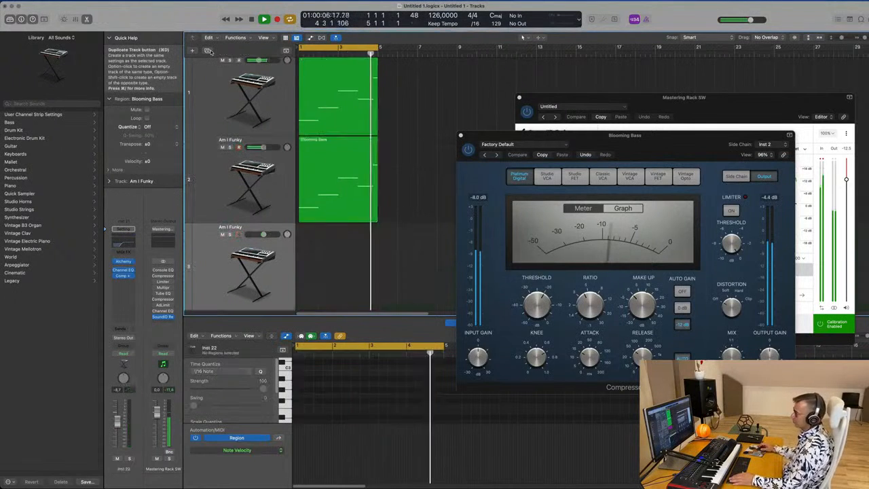
{"action": "key", "text": "space"}
{"action": "key", "text": "space"}
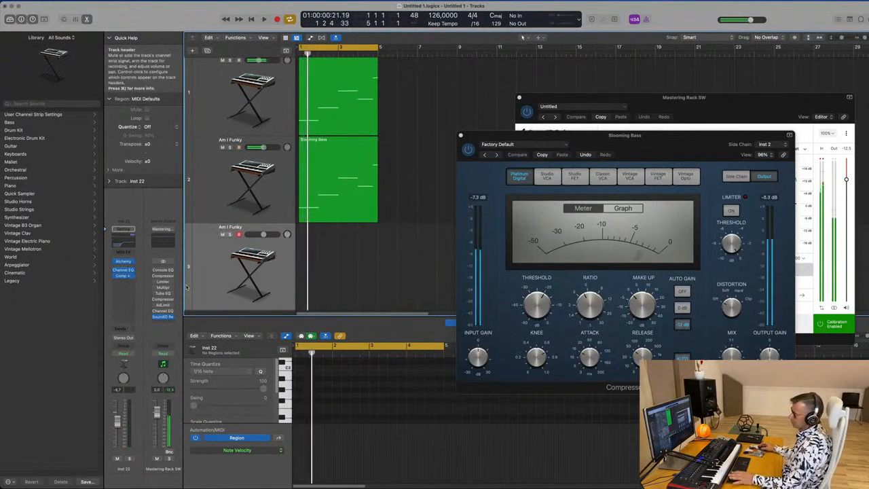
{"action": "left_click", "coordinate": [123, 263]}
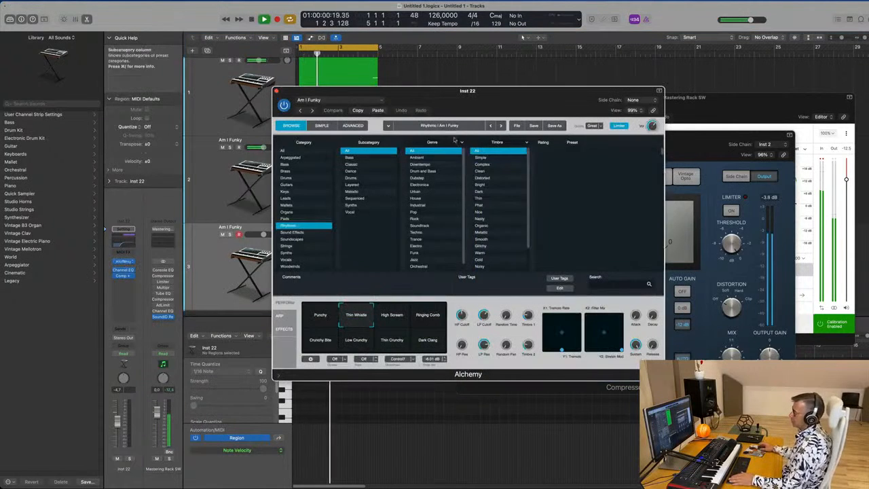
{"action": "left_click_drag", "start_coordinate": [498, 100], "coordinate": [479, 100]}
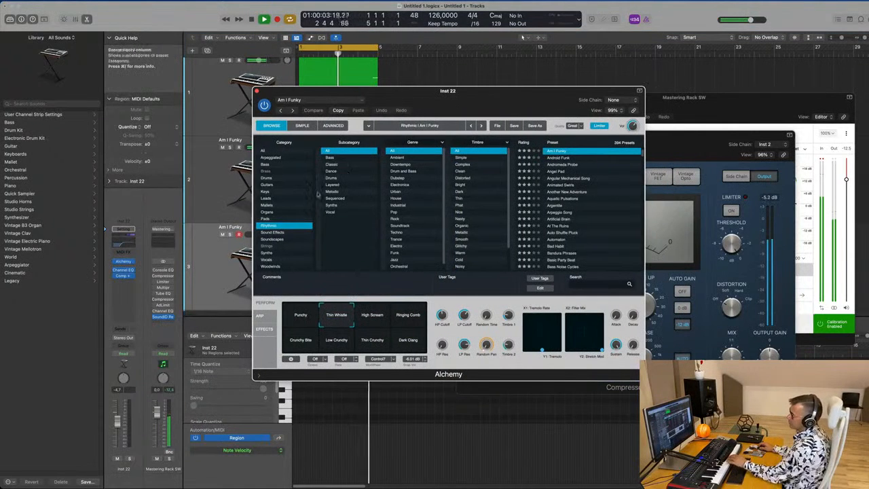
Step: Audition the Keys presets Afterthought (1), Amphibian and Analog EP on the new third track
{"action": "left_click", "coordinate": [269, 193]}
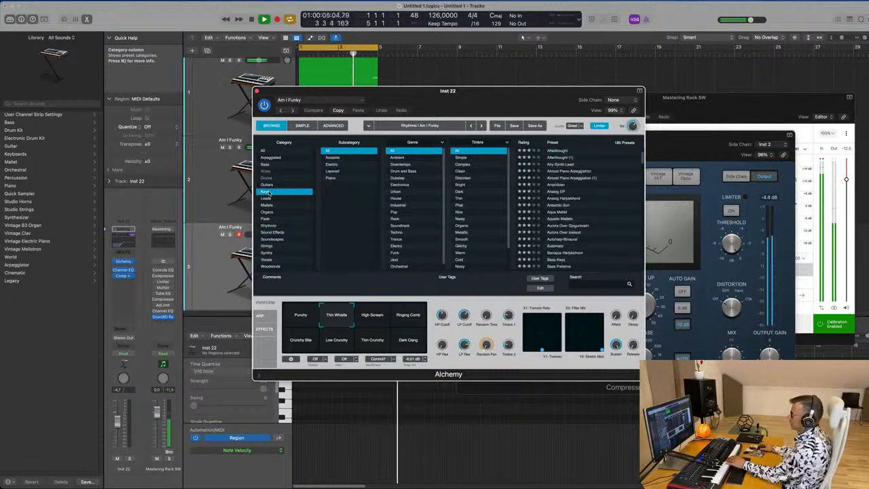
{"action": "left_click", "coordinate": [556, 158]}
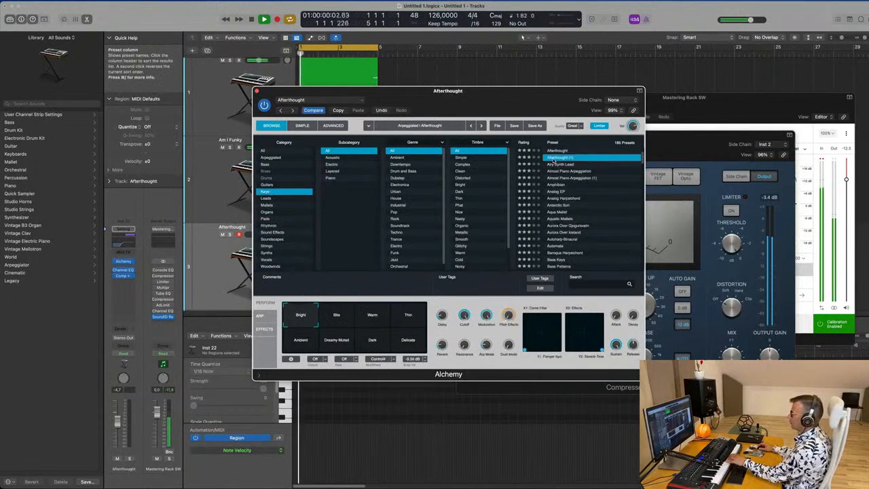
{"action": "left_click_drag", "start_coordinate": [501, 92], "coordinate": [561, 98]}
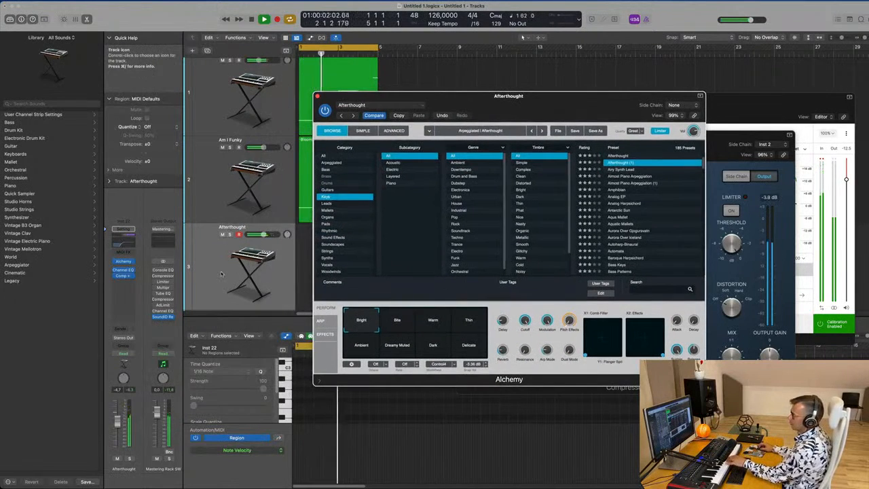
{"action": "left_click", "coordinate": [221, 273]}
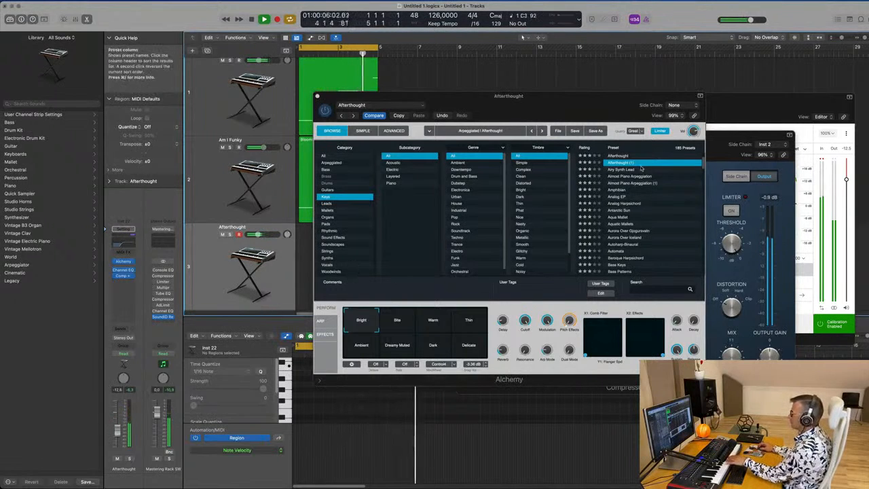
{"action": "left_click", "coordinate": [623, 190]}
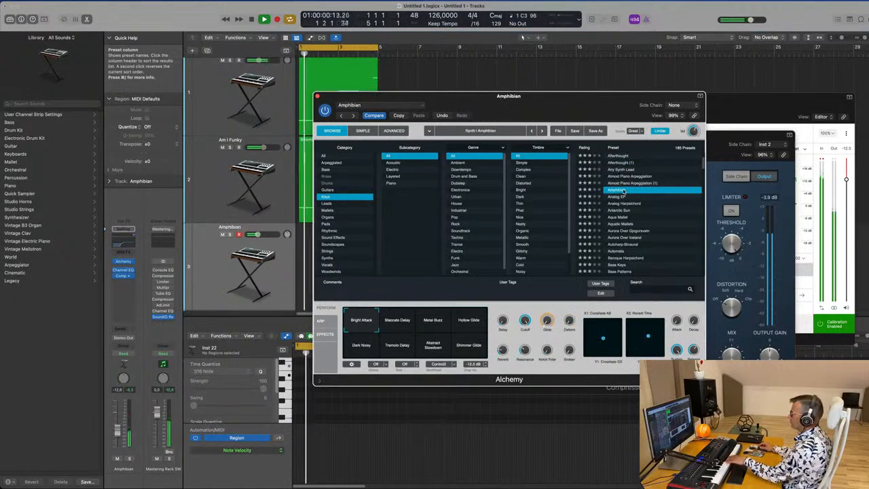
{"action": "left_click", "coordinate": [618, 197]}
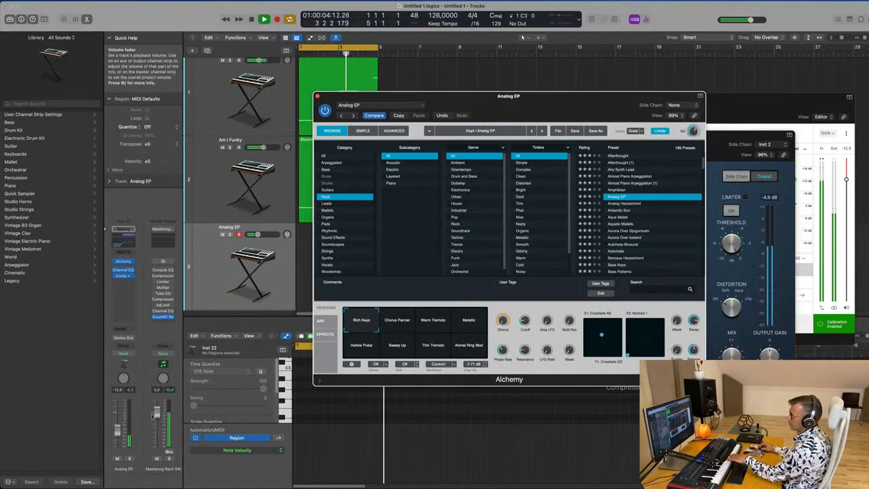
Step: Audition Aurora Over Gjogursvatn and Aurora Over Iceland while raising the third track's volume to 2.3 dB
{"action": "left_click", "coordinate": [117, 432]}
{"action": "left_click_drag", "start_coordinate": [117, 432], "coordinate": [119, 421]}
{"action": "left_click", "coordinate": [639, 230]}
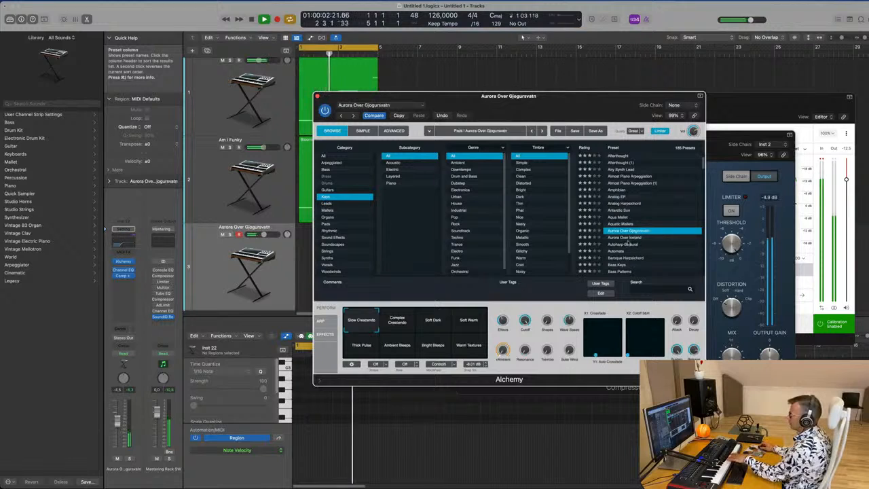
{"action": "left_click", "coordinate": [631, 238]}
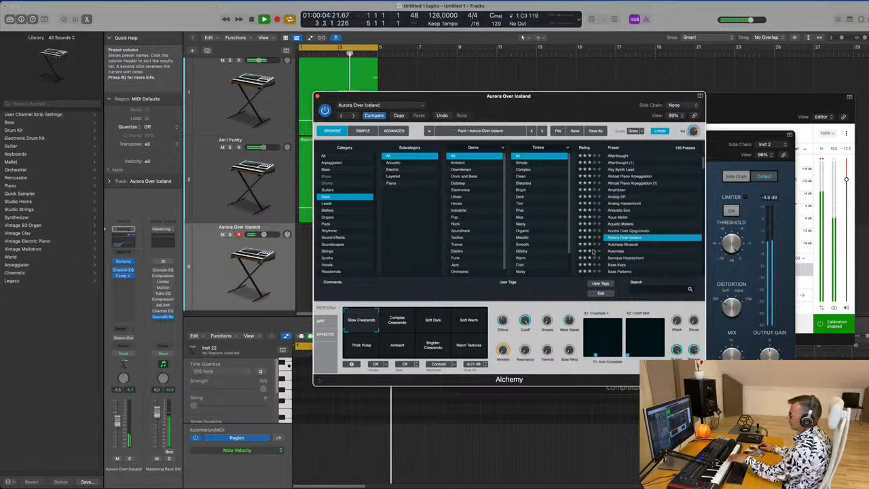
{"action": "left_click_drag", "start_coordinate": [123, 425], "coordinate": [118, 409]}
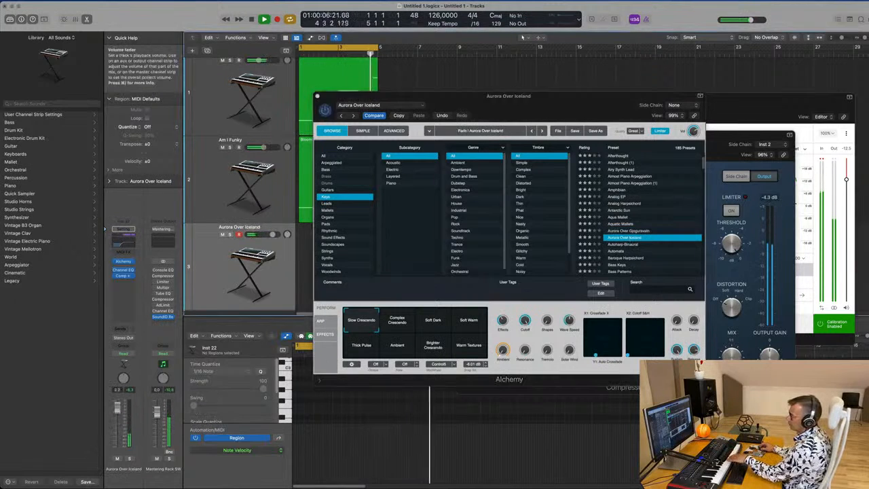
Step: Audition the Keys presets Automata, Baroque Harpsichord, Bass Keys and Bell Keys on the third track
{"action": "left_click", "coordinate": [616, 251]}
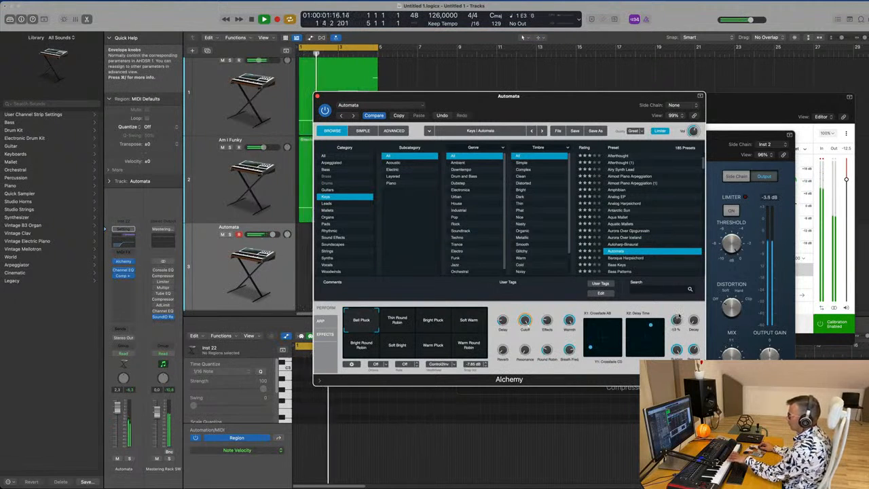
{"action": "left_click", "coordinate": [626, 258]}
{"action": "scroll", "coordinate": [648, 241], "scroll_direction": "down", "scroll_amount": 1}
{"action": "left_click", "coordinate": [627, 250]}
{"action": "scroll", "coordinate": [629, 255], "scroll_direction": "down", "scroll_amount": 2}
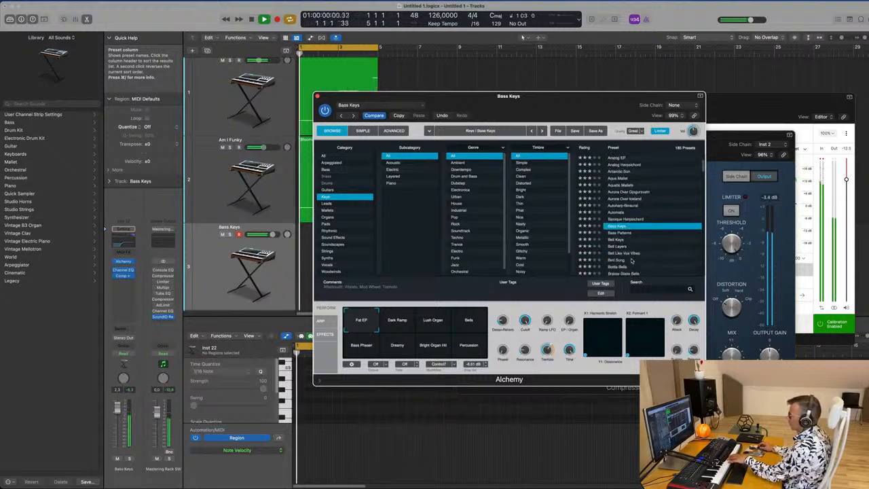
{"action": "left_click", "coordinate": [614, 240]}
{"action": "scroll", "coordinate": [625, 234], "scroll_direction": "down", "scroll_amount": 3}
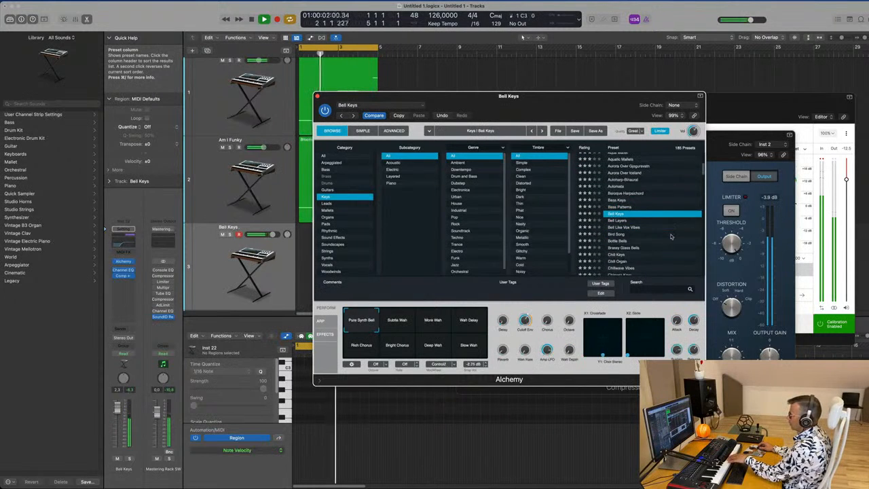
Step: Audition the Keys presets Bird Song, Bottle Bells, Chill Organ and Chimera Keys on the third track
{"action": "left_click", "coordinate": [622, 229]}
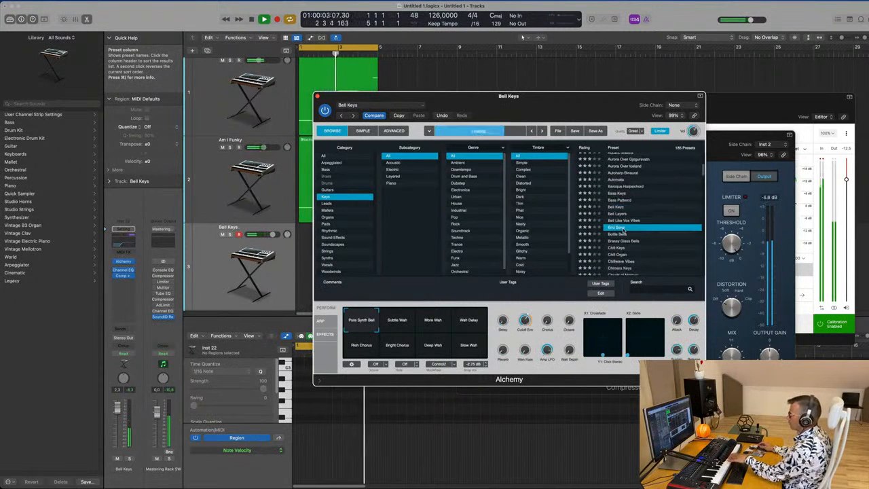
{"action": "left_click", "coordinate": [622, 234]}
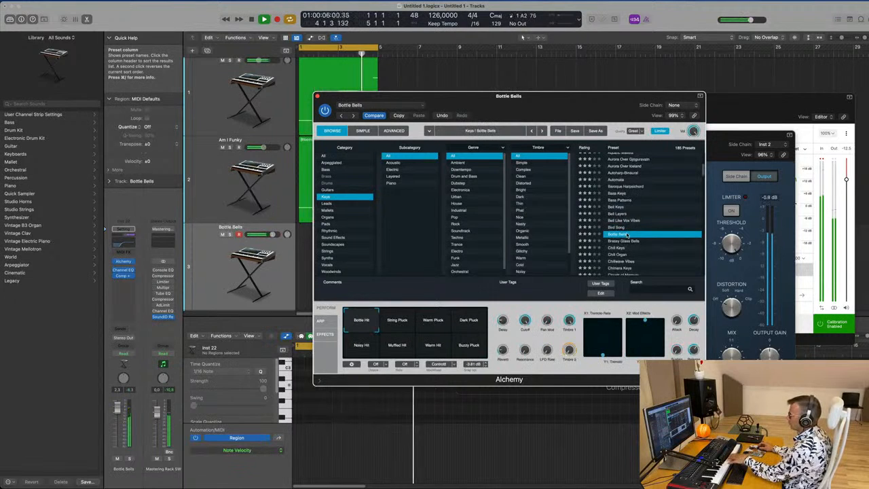
{"action": "left_click", "coordinate": [618, 255]}
{"action": "scroll", "coordinate": [629, 238], "scroll_direction": "down", "scroll_amount": 4}
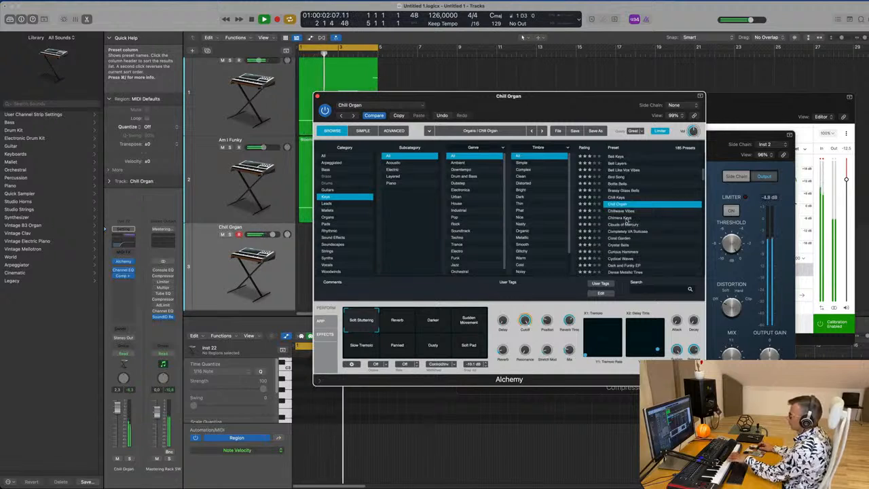
{"action": "left_click", "coordinate": [626, 218]}
{"action": "scroll", "coordinate": [627, 241], "scroll_direction": "down", "scroll_amount": 2}
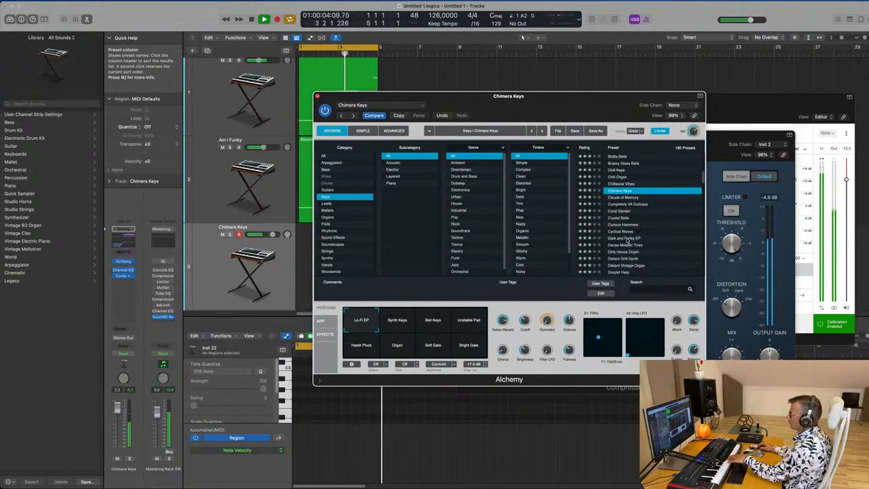
Step: Audition Dark and Funky EP, Dense Metallic Tines, Distant Drift Synth, Droplet Harp and Dusty Record Synth on the third track
{"action": "left_click", "coordinate": [627, 240]}
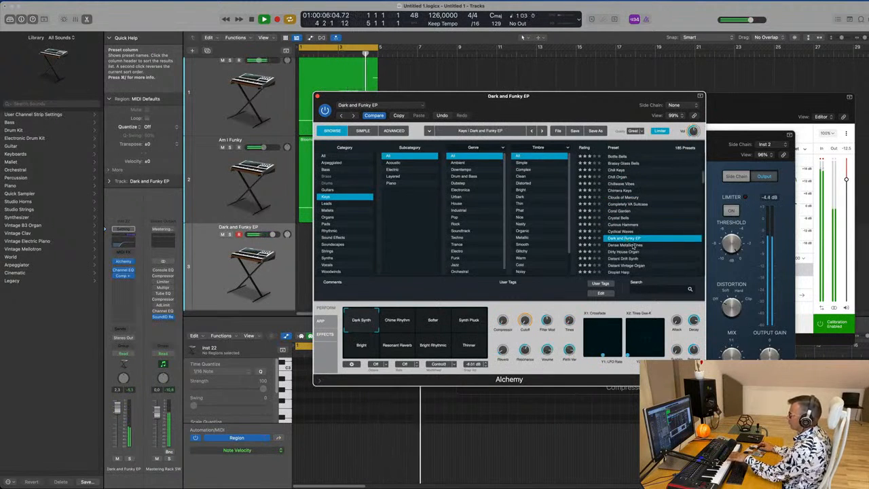
{"action": "left_click", "coordinate": [634, 245]}
{"action": "scroll", "coordinate": [631, 244], "scroll_direction": "down", "scroll_amount": 1}
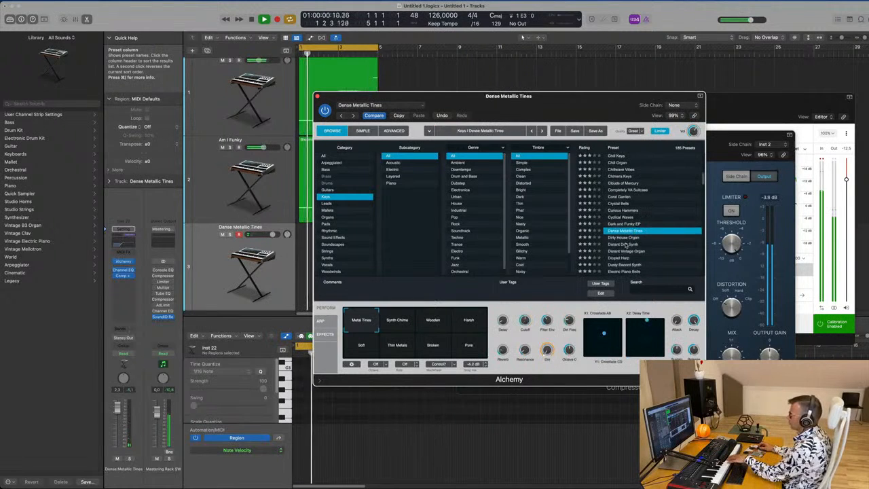
{"action": "left_click", "coordinate": [626, 244]}
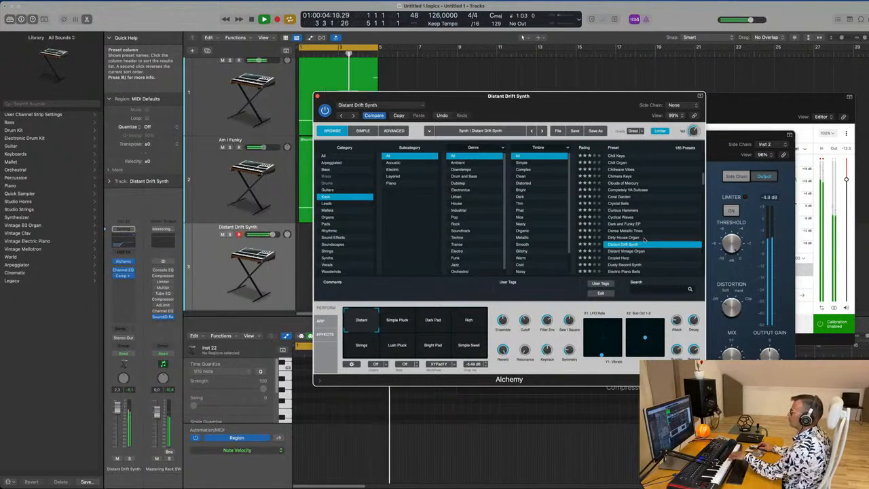
{"action": "left_click", "coordinate": [625, 259]}
{"action": "scroll", "coordinate": [645, 249], "scroll_direction": "down", "scroll_amount": 3}
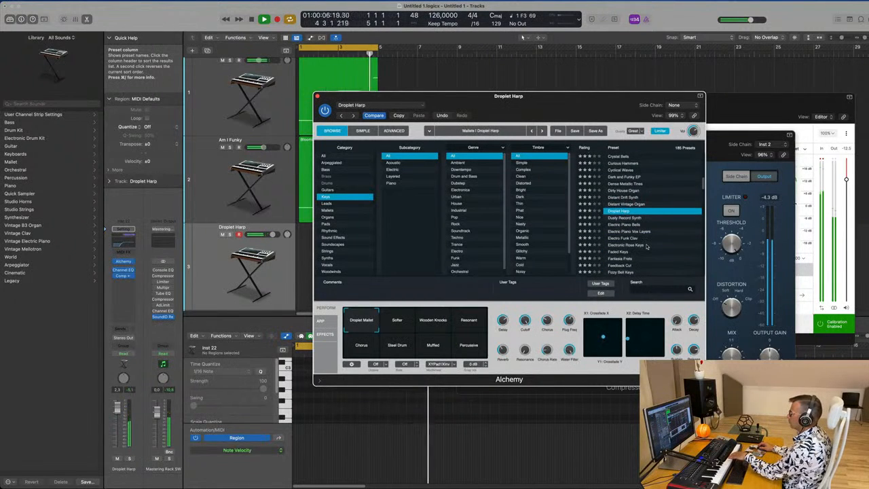
{"action": "left_click", "coordinate": [628, 218]}
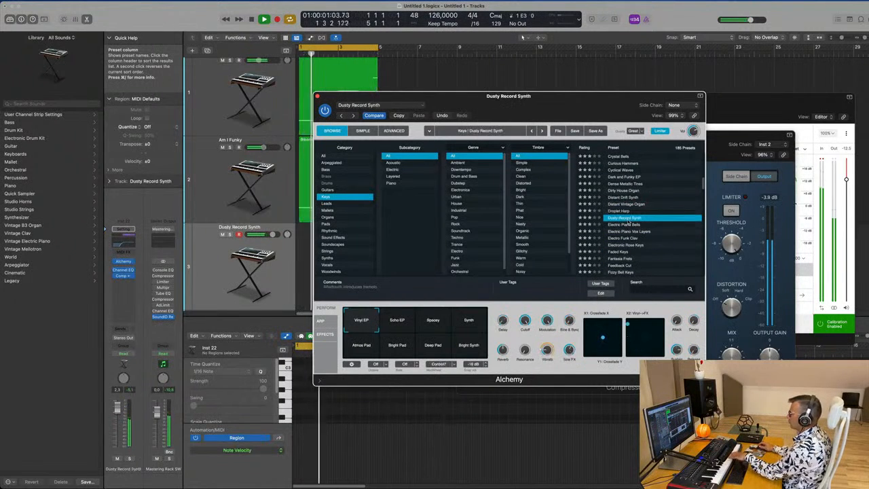
{"action": "scroll", "coordinate": [645, 236], "scroll_direction": "down", "scroll_amount": 2}
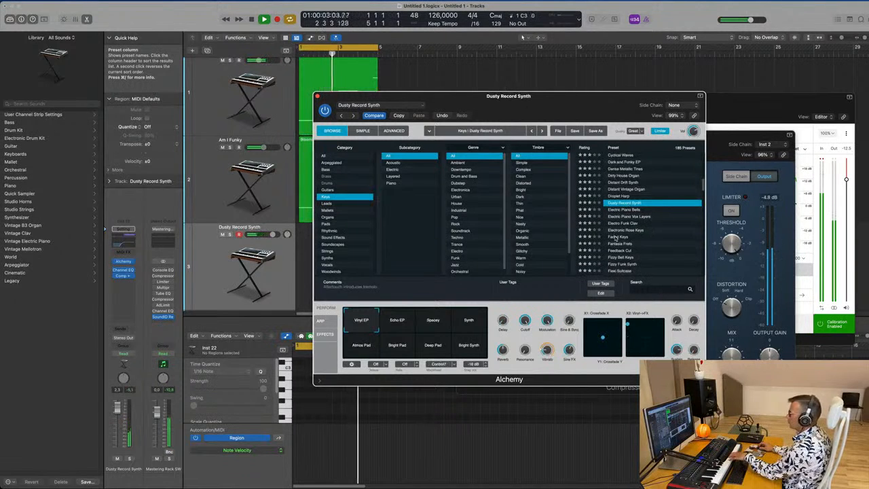
Step: Load the Faded Keys preset with its Warm Old Tape variation and move the Alchemy window clear of the regions
{"action": "left_click", "coordinate": [616, 237]}
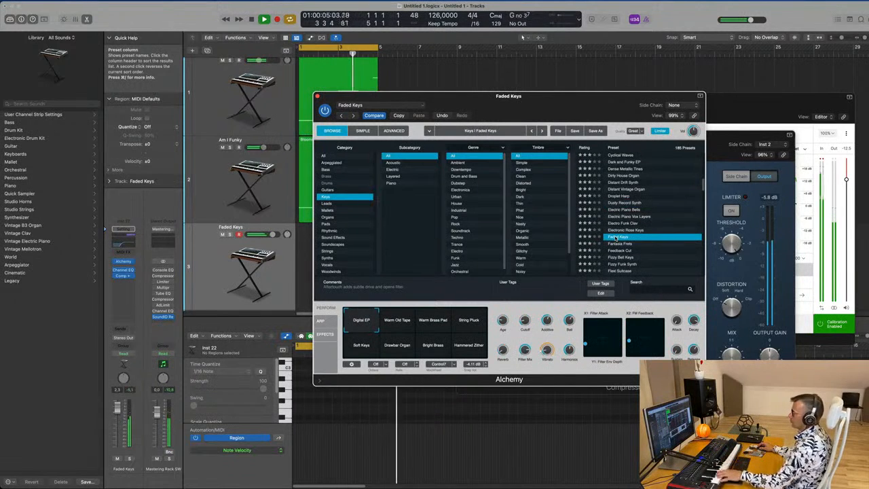
{"action": "left_click", "coordinate": [394, 325]}
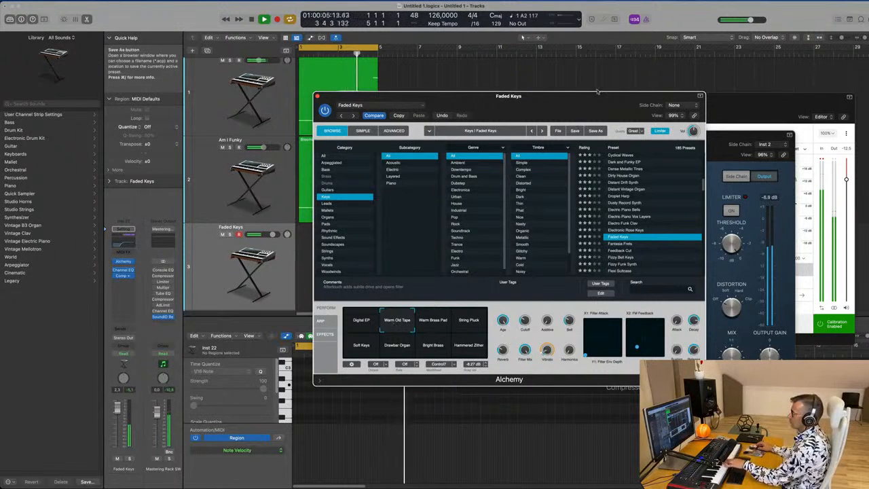
{"action": "left_click_drag", "start_coordinate": [575, 104], "coordinate": [657, 84]}
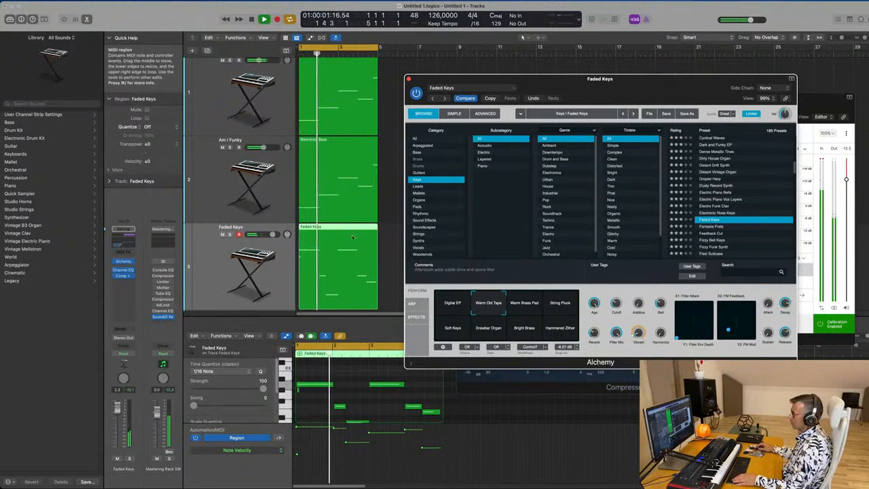
Step: Delete the stray short note at the start of the recorded Faded Keys region and quantize the remaining notes to 1/16
{"action": "key", "text": "e"}
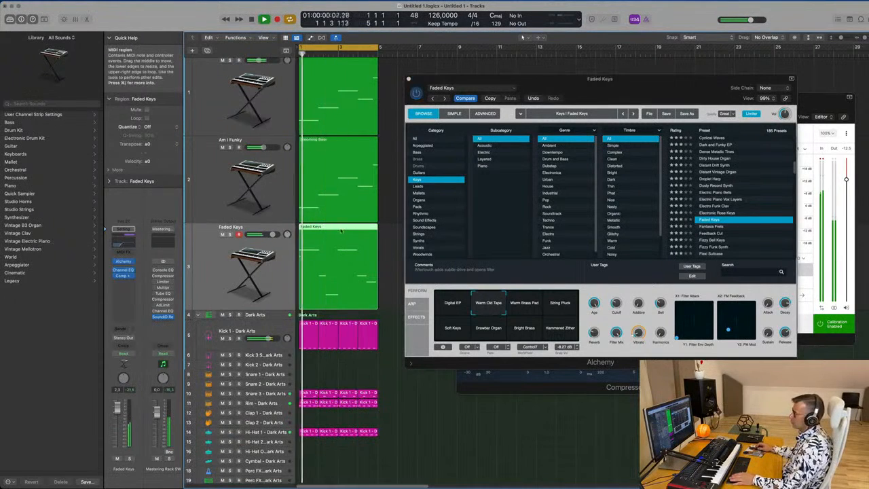
{"action": "key", "text": "e"}
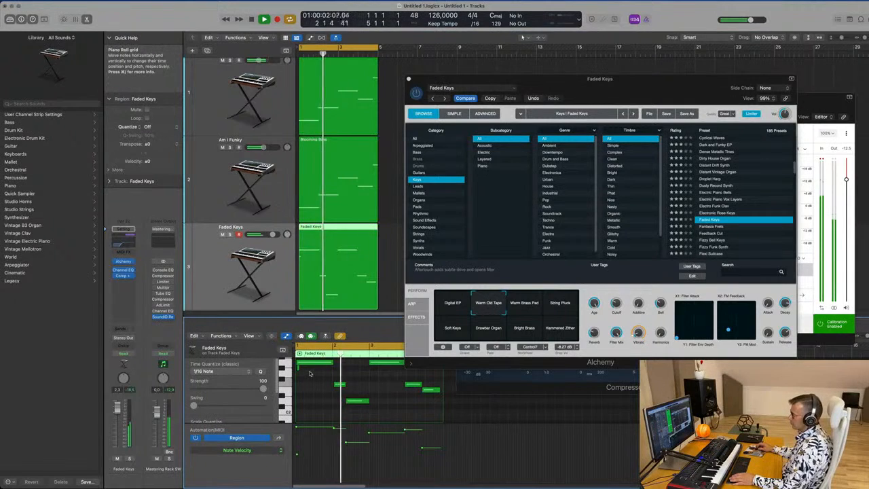
{"action": "left_click", "coordinate": [309, 395]}
{"action": "key", "text": "space"}
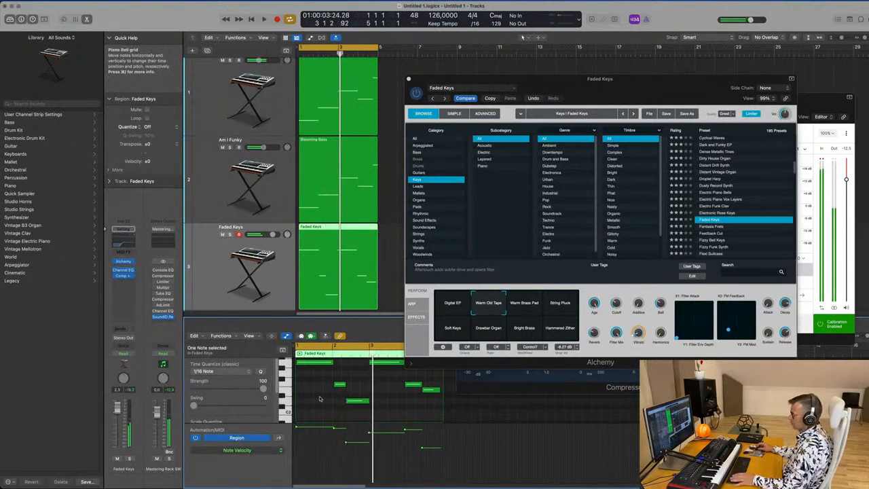
{"action": "key", "text": "space"}
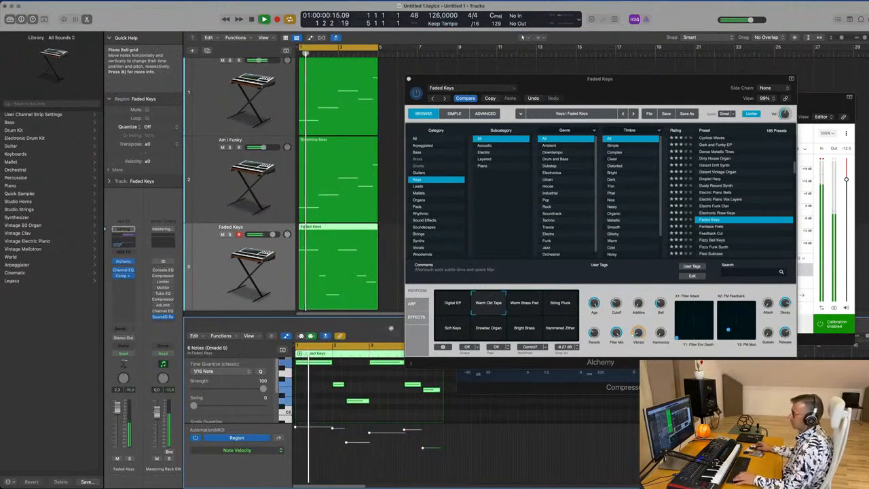
{"action": "left_click_drag", "start_coordinate": [665, 79], "coordinate": [848, 55]}
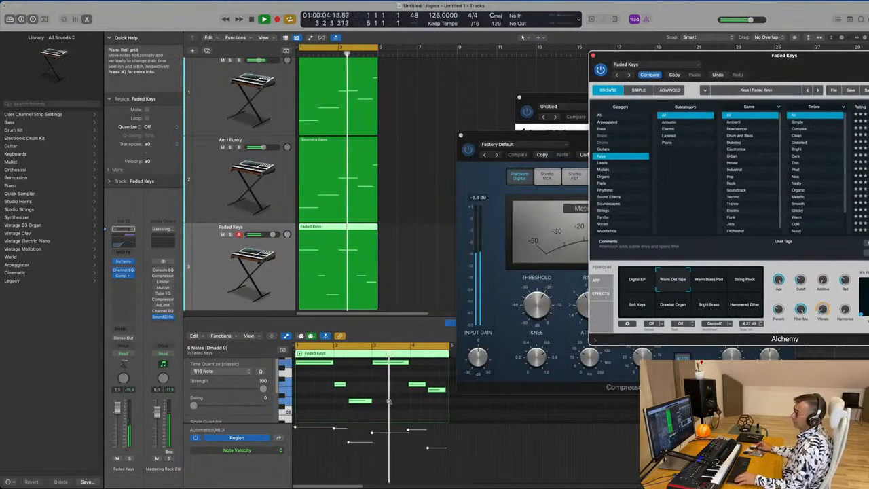
Step: Lengthen the last two Faded Keys notes so the final one reaches the region's end, and play the part from the start
{"action": "scroll", "coordinate": [361, 369], "scroll_direction": "up", "scroll_amount": 3}
{"action": "key", "text": "space"}
{"action": "left_click", "coordinate": [369, 374]}
{"action": "left_click_drag", "start_coordinate": [365, 388], "coordinate": [408, 394]}
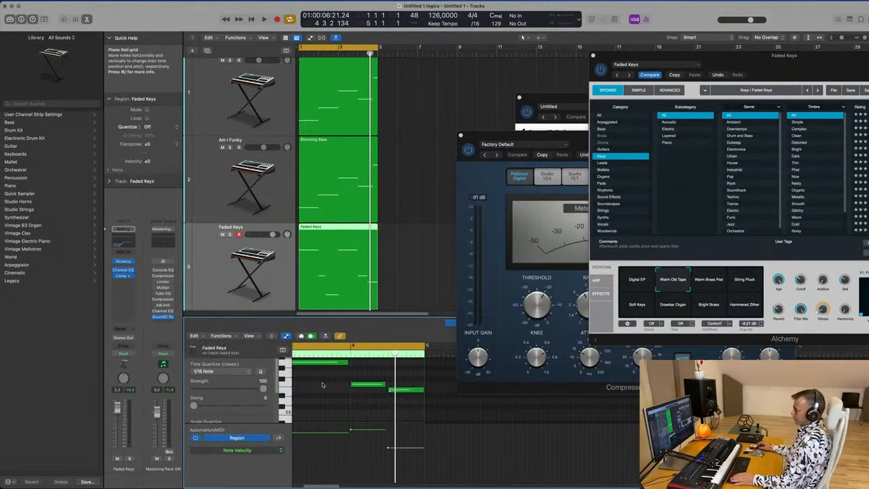
{"action": "key", "text": "Return"}
{"action": "key", "text": "space"}
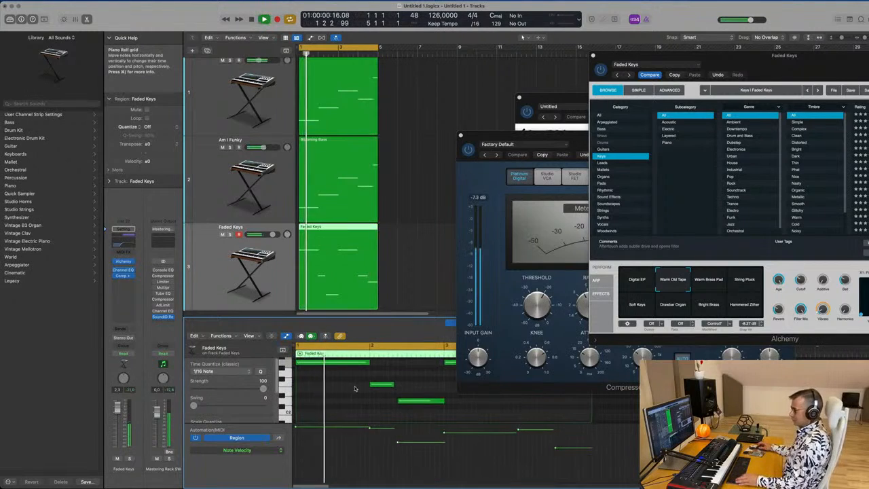
Step: Raise the third Faded Keys note's velocity to 108 and bring the last note's velocity up to a similar level
{"action": "left_click", "coordinate": [400, 433]}
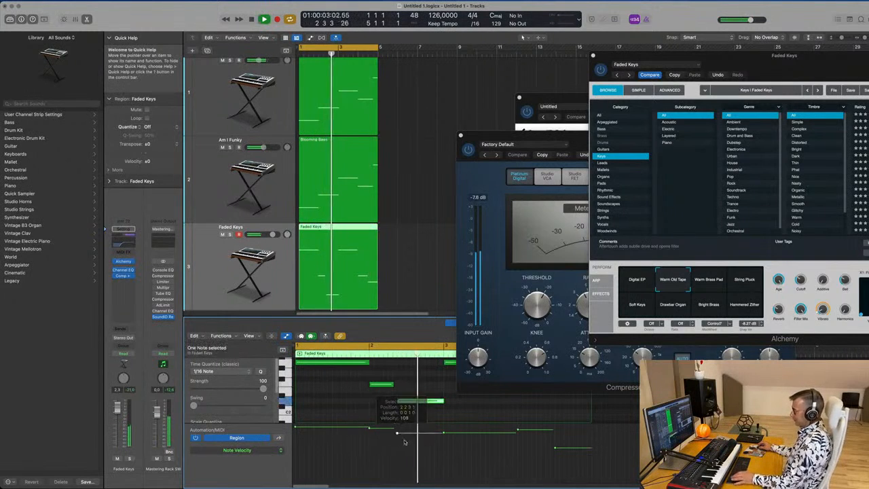
{"action": "mouse_move", "coordinate": [560, 432]}
{"action": "left_click", "coordinate": [557, 431], "text": "shift"}
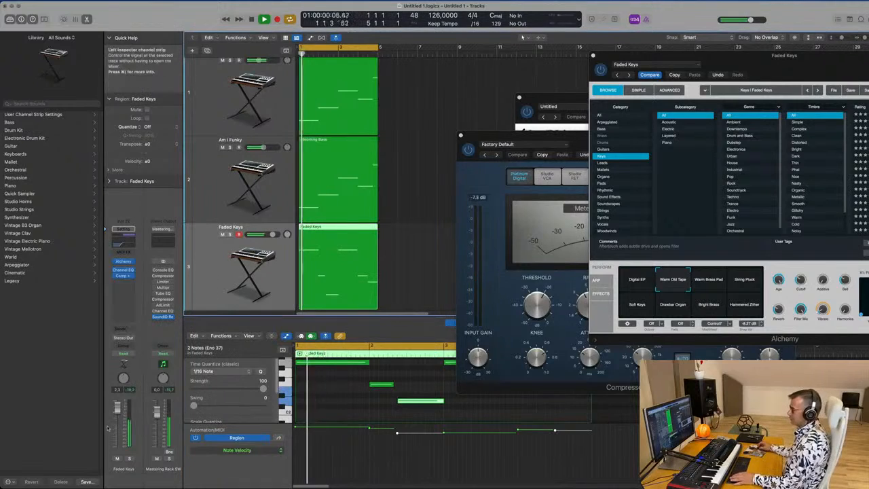
Step: Enlarge the piano roll and hide its velocity automation area to make room for the Faded Keys notes
{"action": "left_click_drag", "start_coordinate": [757, 56], "coordinate": [647, 46]}
{"action": "left_click", "coordinate": [431, 388]}
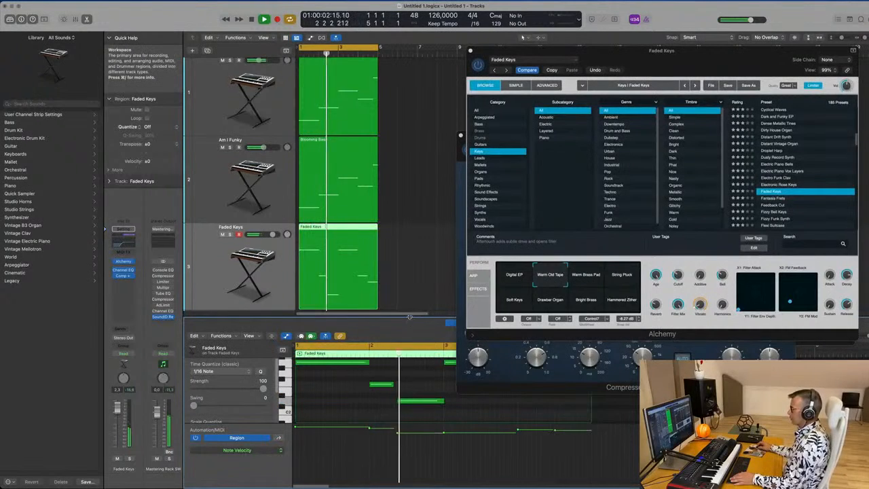
{"action": "left_click_drag", "start_coordinate": [411, 316], "coordinate": [407, 246]}
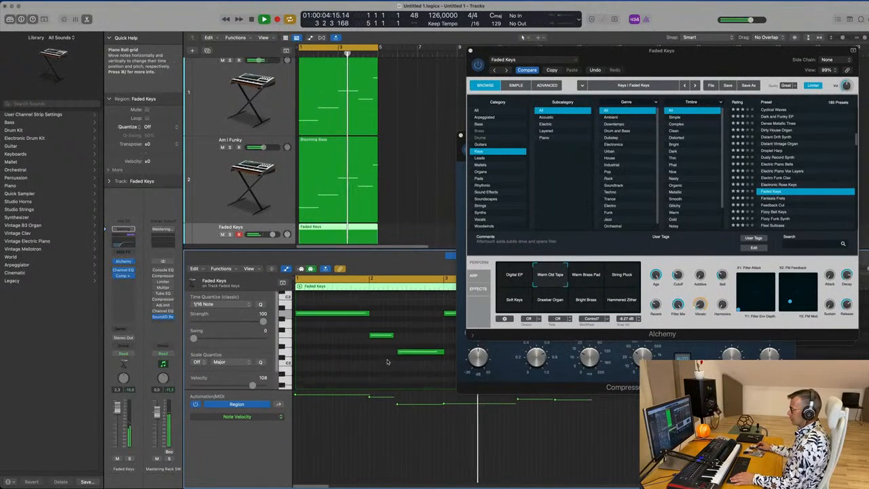
{"action": "key", "text": "a"}
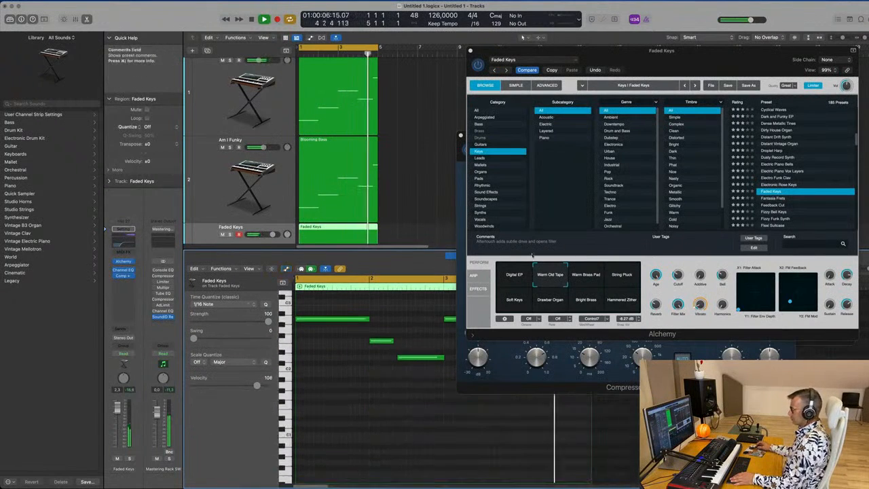
Step: Move the Alchemy and Compressor windows aside and close the SoundID Reference window to uncover the piano roll
{"action": "key", "text": "v"}
{"action": "left_click_drag", "start_coordinate": [516, 135], "coordinate": [857, 164]}
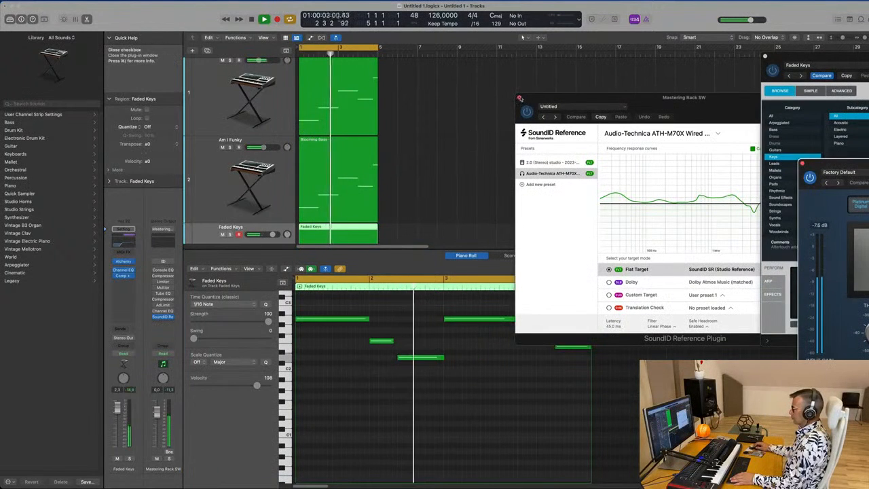
{"action": "key", "text": "super+w"}
{"action": "left_click", "coordinate": [441, 328]}
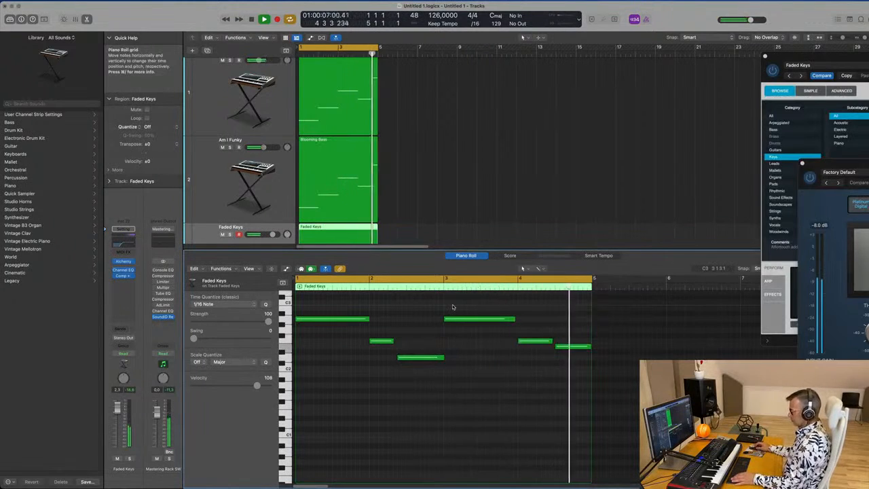
Step: Swap the two halves of the Faded Keys phrase, moving the last three notes to bar 1 and the first three to bar 3
{"action": "left_click_drag", "start_coordinate": [330, 292], "coordinate": [441, 357]}
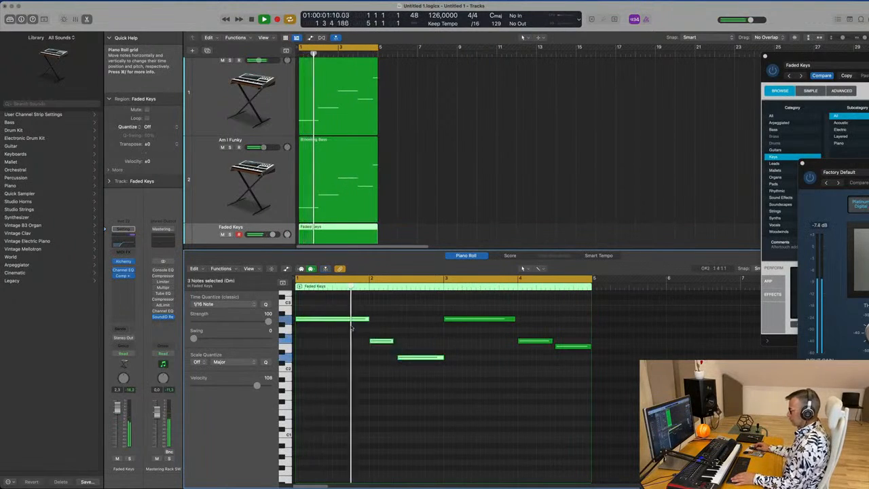
{"action": "left_click_drag", "start_coordinate": [385, 322], "coordinate": [648, 321]}
{"action": "left_click_drag", "start_coordinate": [445, 303], "coordinate": [578, 364]}
{"action": "key", "text": "shift+r"}
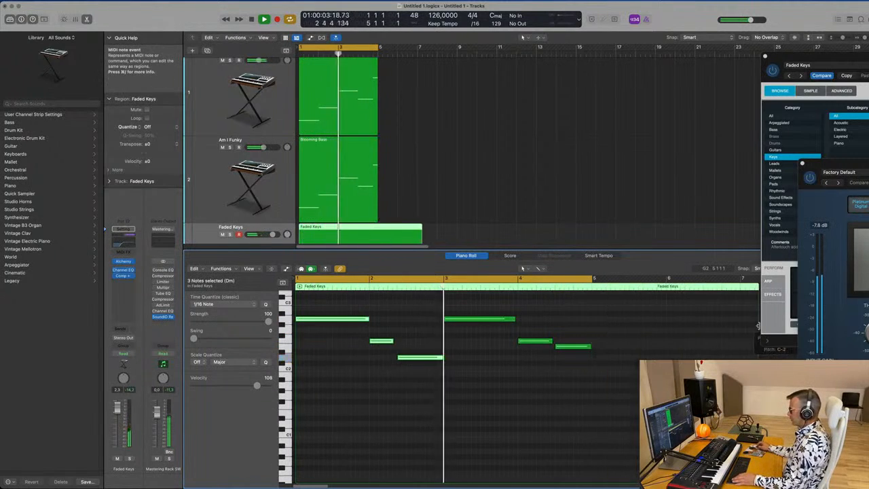
{"action": "left_click_drag", "start_coordinate": [340, 302], "coordinate": [433, 396]}
{"action": "left_click_drag", "start_coordinate": [347, 319], "coordinate": [645, 321]}
{"action": "left_click_drag", "start_coordinate": [735, 384], "coordinate": [326, 320]}
{"action": "left_click", "coordinate": [369, 379]}
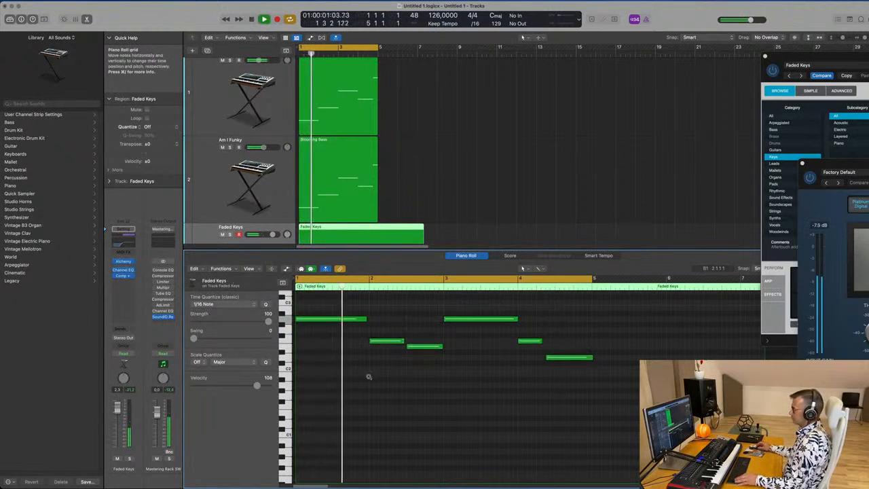
Step: Shorten the first note of bar 4 to about one beat and extend the last note's start back to meet it
{"action": "key", "text": "super+Left"}
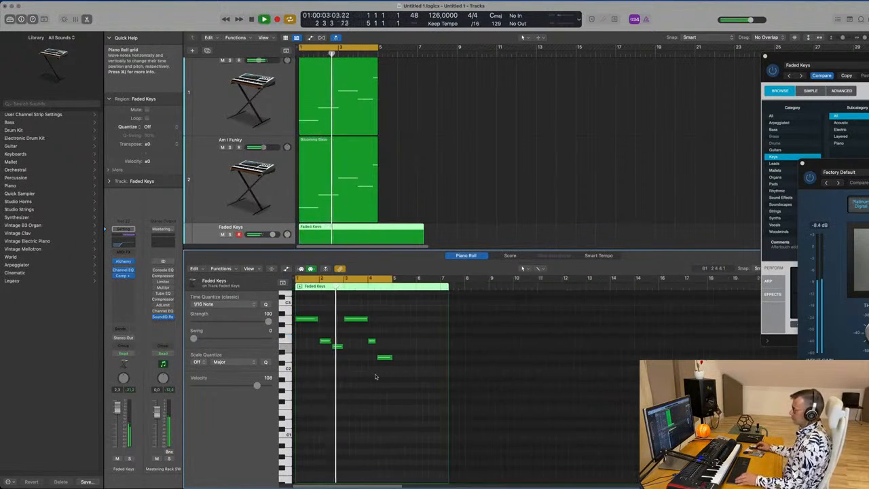
{"action": "key", "text": "super+Right"}
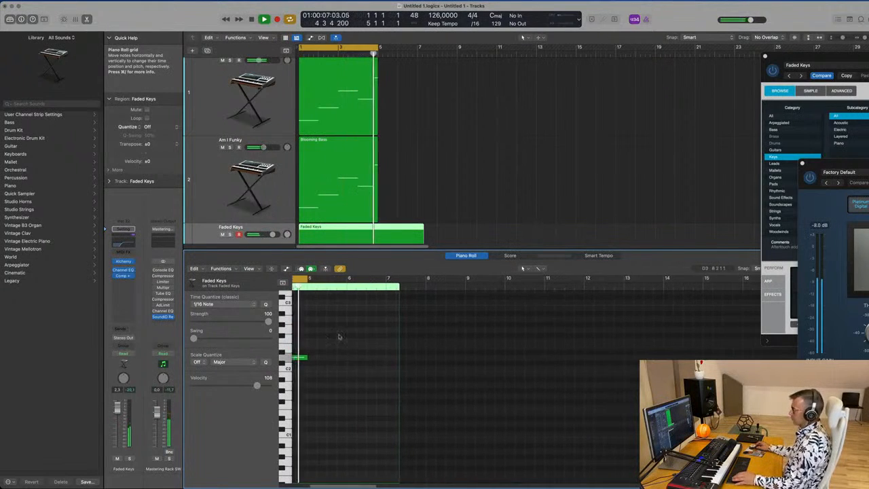
{"action": "key", "text": "super+Right"}
{"action": "key", "text": "super+Right"}
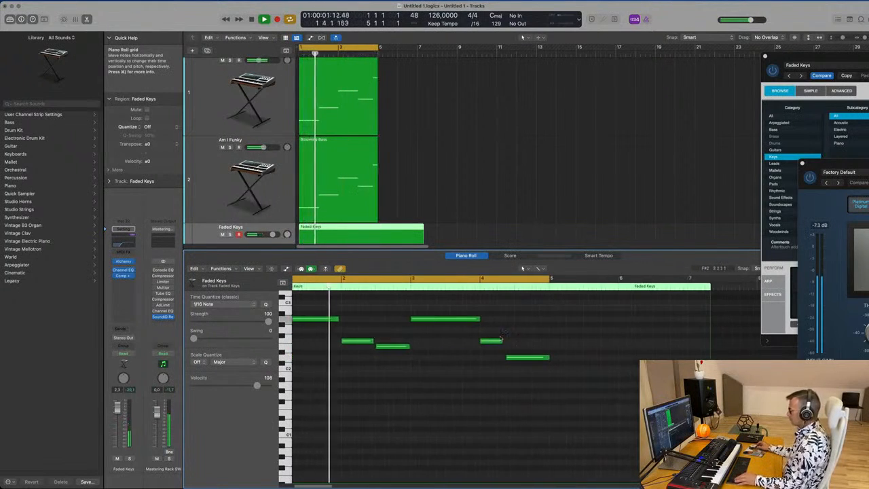
{"action": "left_click_drag", "start_coordinate": [503, 341], "coordinate": [523, 361]}
{"action": "left_click", "coordinate": [508, 358]}
Step: Play the loop and show the Am I Funky track's Blooming Bass region in the piano roll
{"action": "key", "text": "space"}
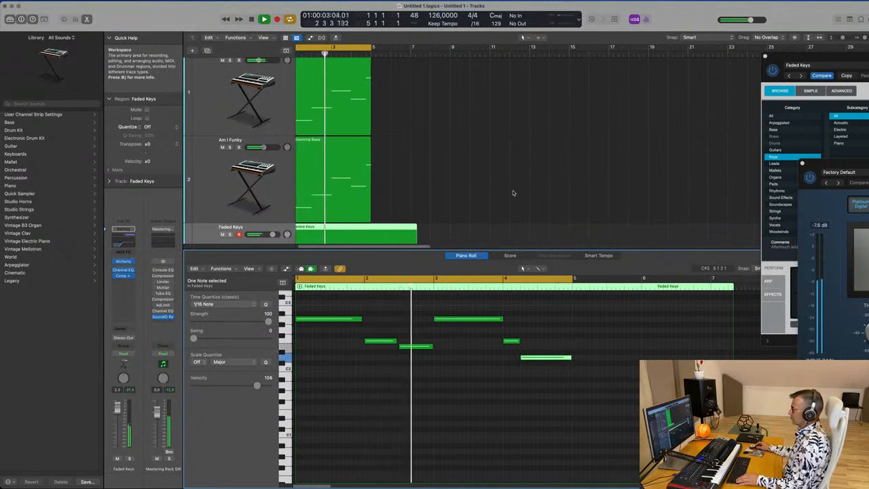
{"action": "left_click", "coordinate": [187, 190]}
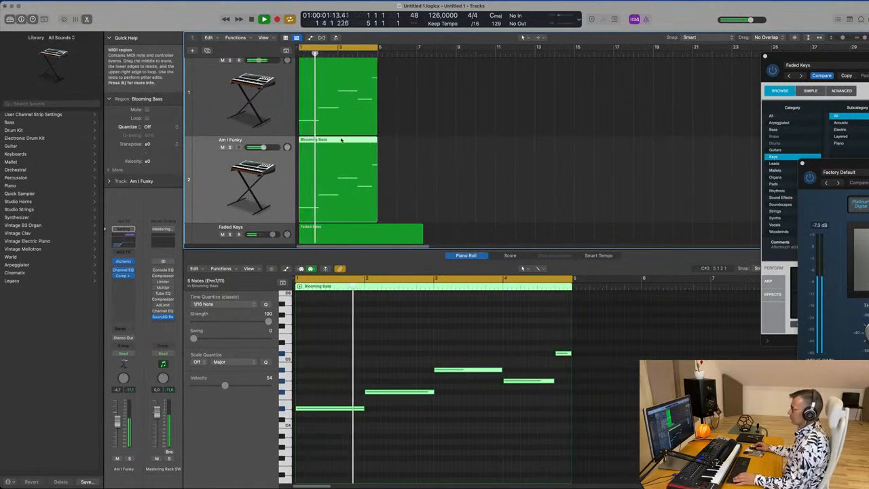
Step: Split the Faded Keys region at bar 5 and delete the part beyond the four-bar loop
{"action": "scroll", "coordinate": [427, 155], "scroll_direction": "down", "scroll_amount": 1}
{"action": "left_click", "coordinate": [377, 221]}
{"action": "scroll", "coordinate": [377, 204], "scroll_direction": "down", "scroll_amount": 2}
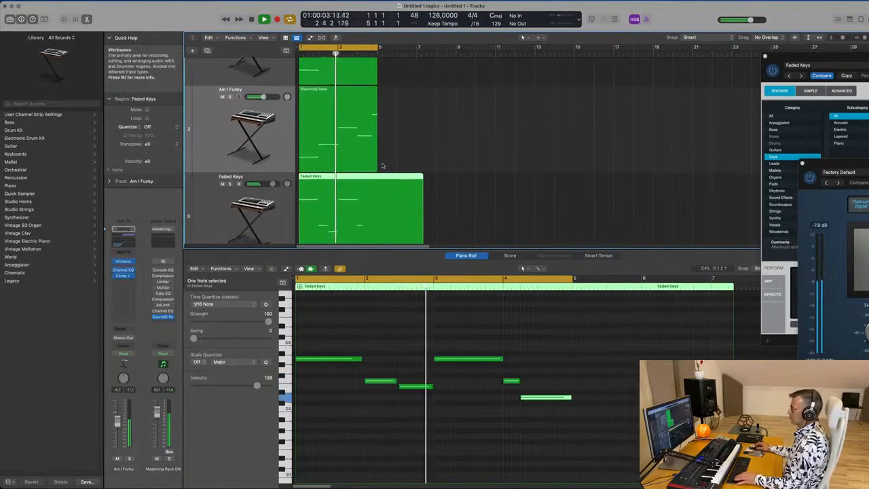
{"action": "double_click", "coordinate": [376, 172], "text": "super"}
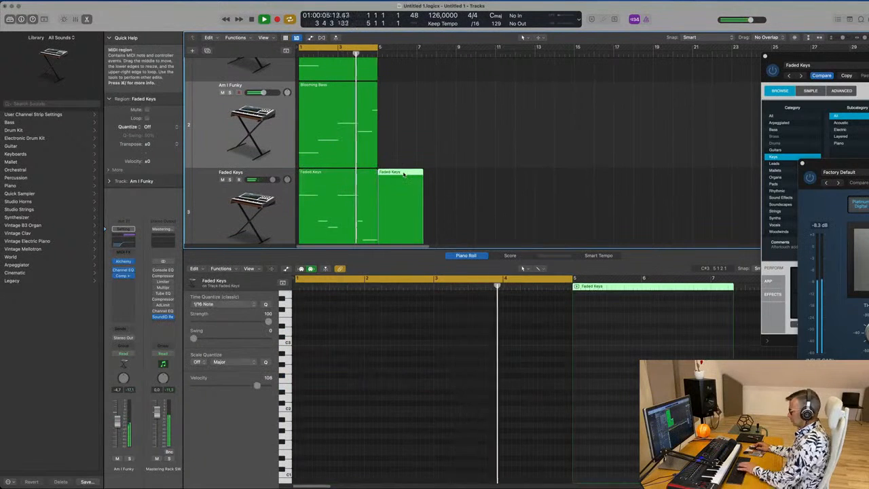
{"action": "key", "text": "Delete"}
Step: Start the last Faded Keys note halfway through bar 4 and extend the bar's first note to meet it
{"action": "left_click", "coordinate": [372, 178]}
{"action": "left_click", "coordinate": [548, 398]}
{"action": "left_click_drag", "start_coordinate": [549, 398], "coordinate": [571, 398]}
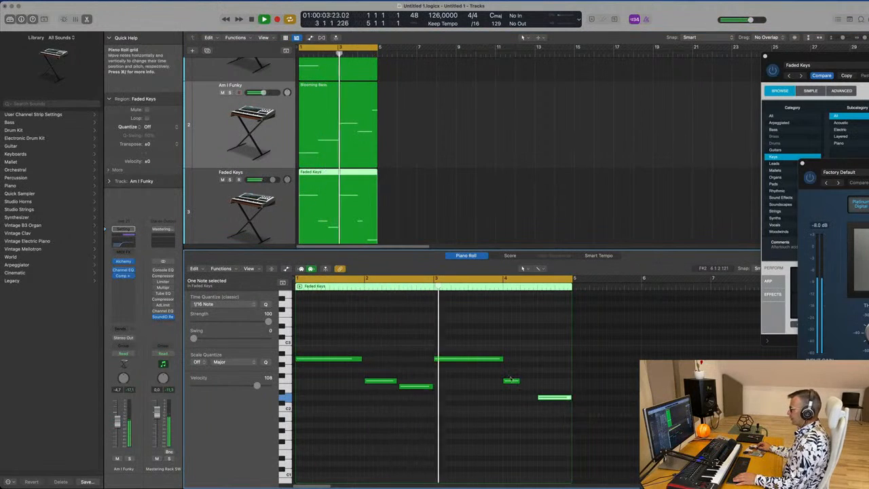
{"action": "left_click_drag", "start_coordinate": [513, 381], "coordinate": [536, 381]}
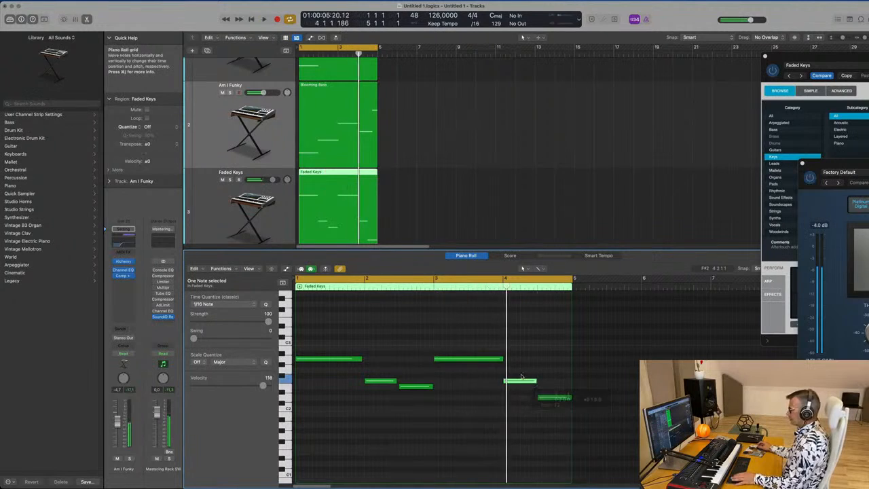
Step: Select the Faded Keys track and bring its Alchemy instrument window to the middle of the workspace
{"action": "left_click", "coordinate": [275, 203]}
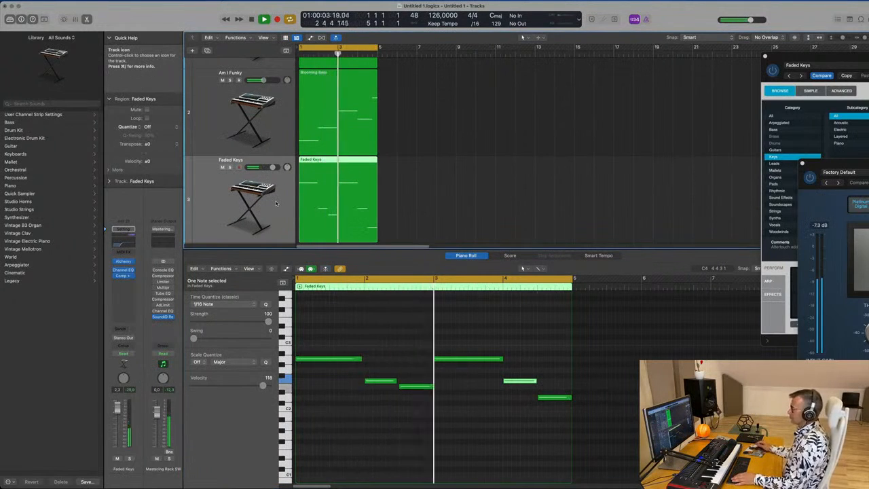
{"action": "left_click", "coordinate": [472, 197]}
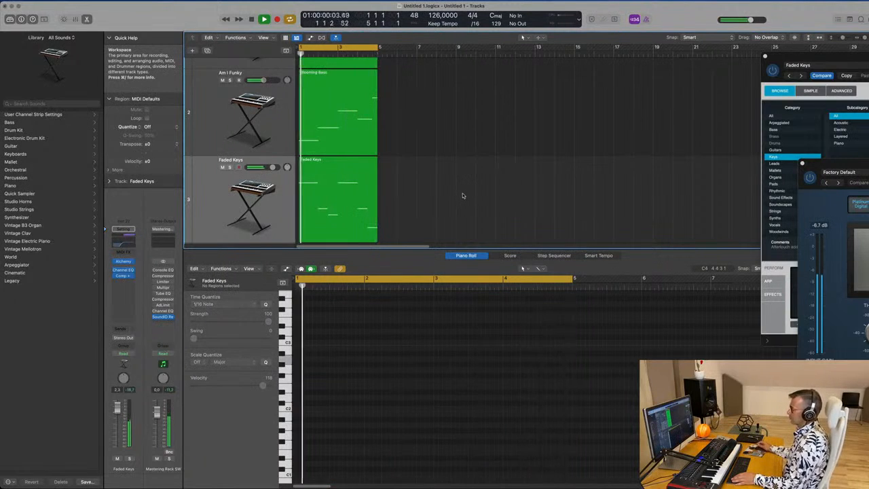
{"action": "left_click", "coordinate": [124, 262]}
{"action": "left_click", "coordinate": [124, 262]}
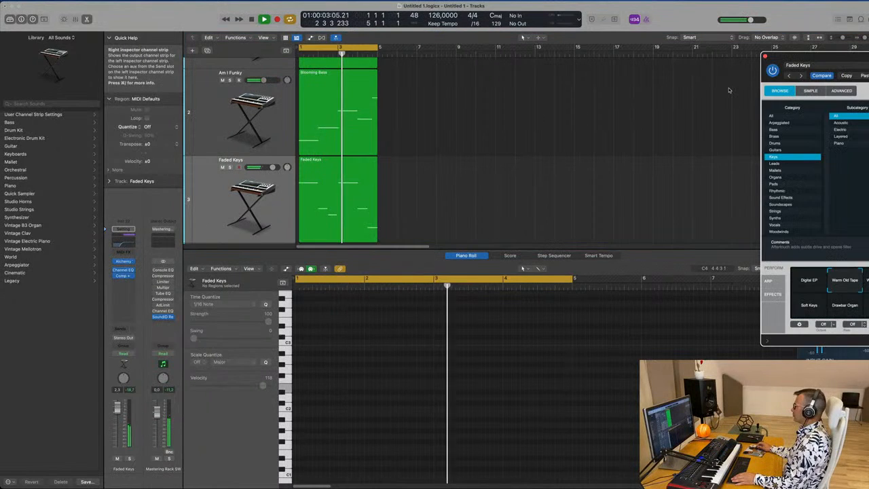
{"action": "left_click_drag", "start_coordinate": [825, 63], "coordinate": [309, 156]}
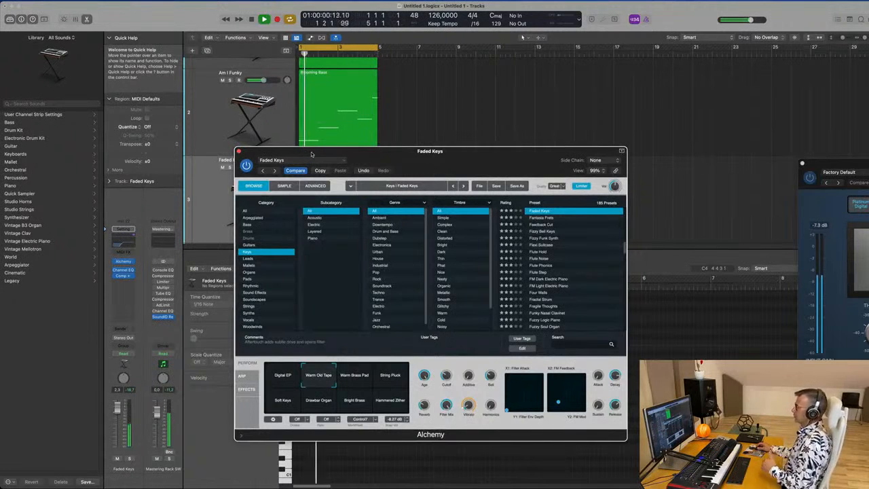
Step: Audition Alchemy's performance snapshots for Faded Keys, settle on Soft Keys, and close the instrument window
{"action": "left_click", "coordinate": [365, 374]}
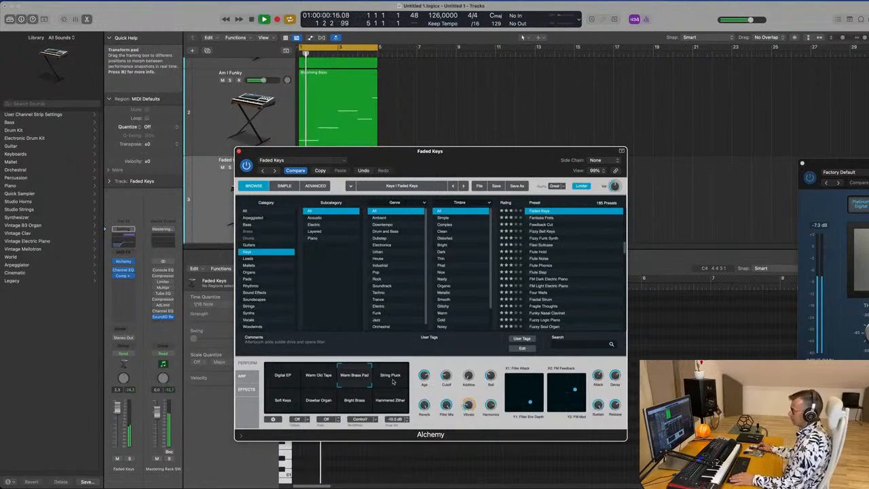
{"action": "left_click", "coordinate": [318, 382]}
{"action": "left_click", "coordinate": [317, 402]}
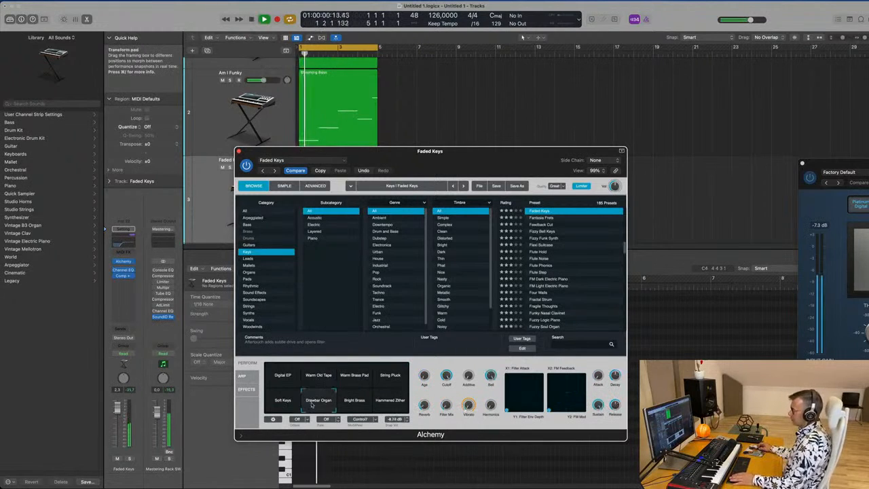
{"action": "left_click", "coordinate": [279, 402]}
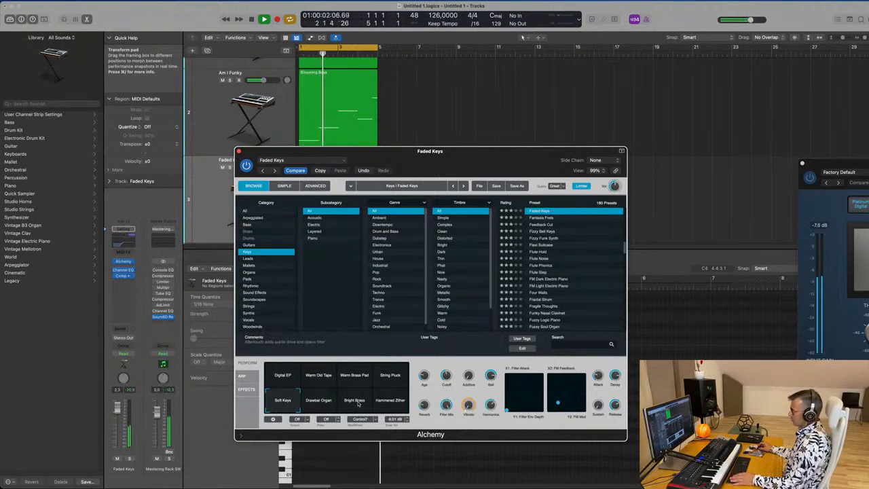
{"action": "left_click", "coordinate": [353, 405]}
{"action": "left_click", "coordinate": [392, 405]}
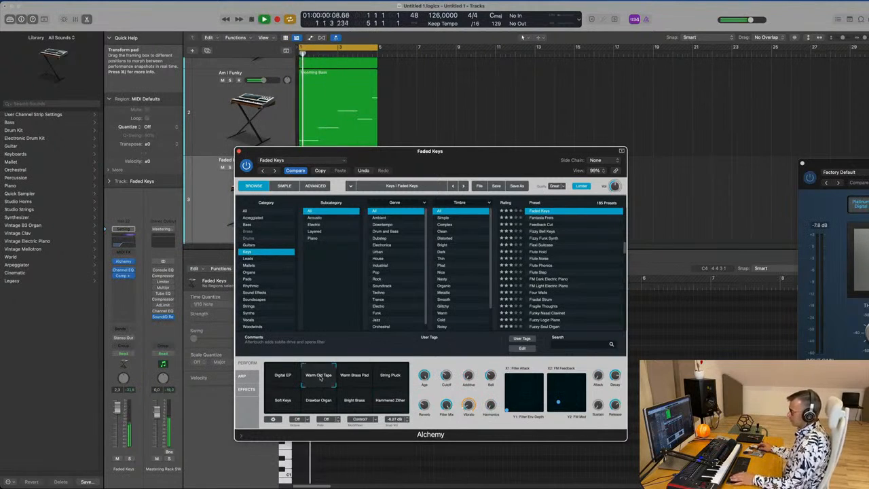
{"action": "left_click", "coordinate": [284, 400]}
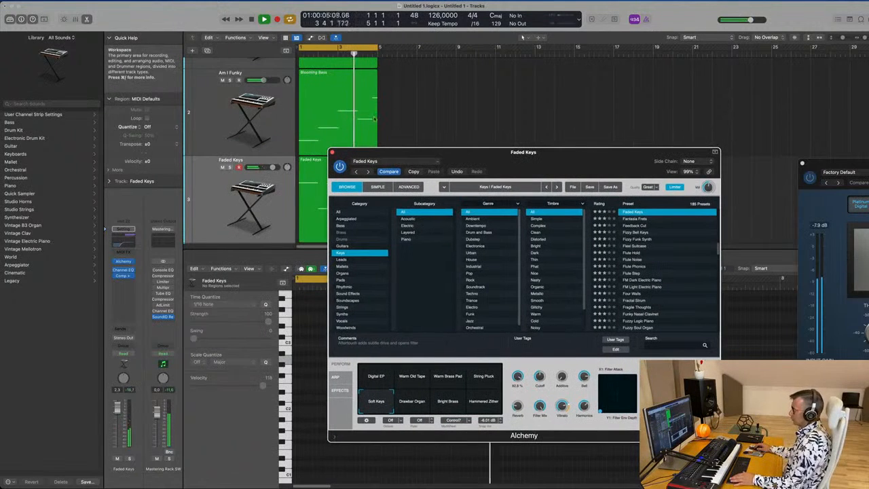
{"action": "left_click", "coordinate": [335, 151]}
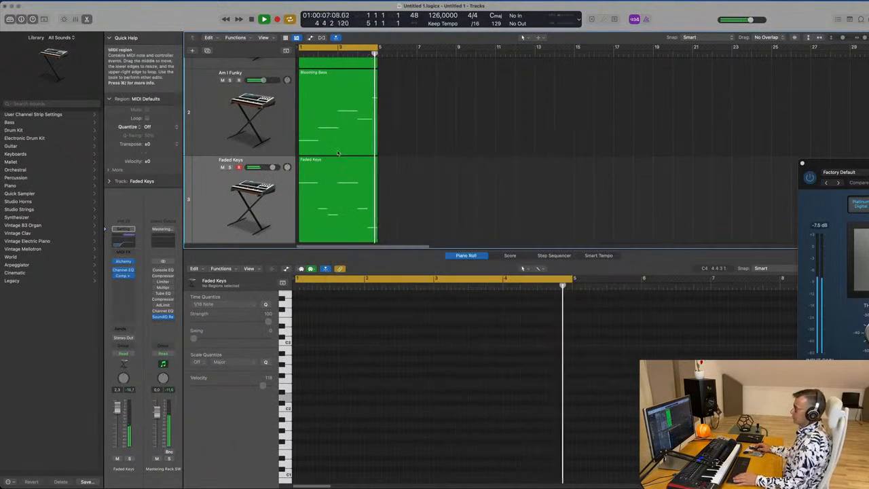
Step: Duplicate the Faded Keys track to create a fourth instrument track with the same settings
{"action": "scroll", "coordinate": [417, 169], "scroll_direction": "down", "scroll_amount": 2}
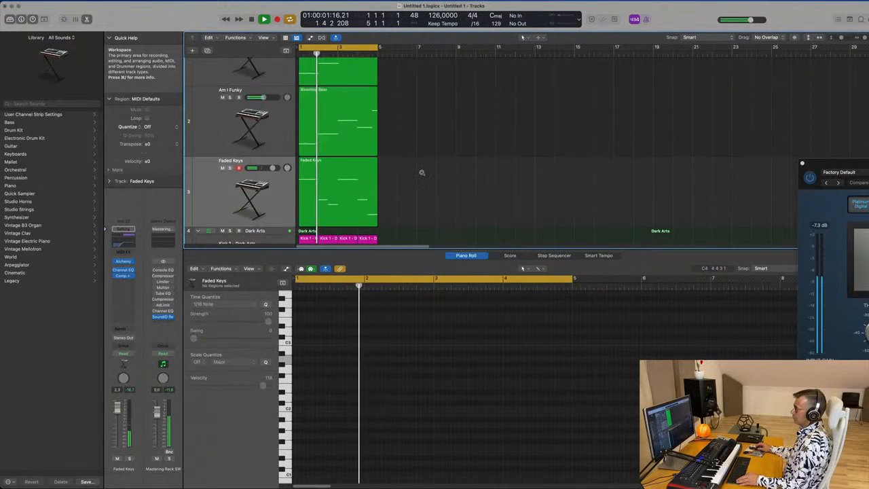
{"action": "scroll", "coordinate": [421, 172], "scroll_direction": "down", "scroll_amount": 1}
{"action": "left_click", "coordinate": [339, 177]}
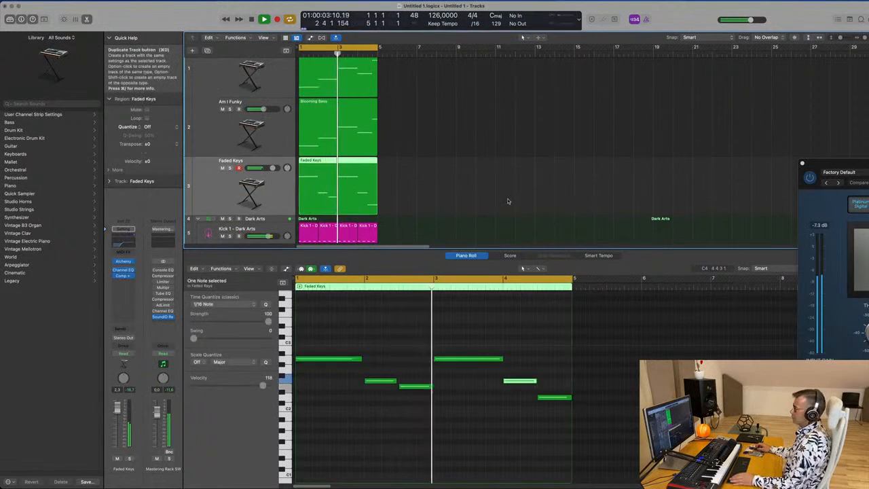
{"action": "key", "text": "super+d"}
Step: Copy the bar 1 Kick 1 - Dark Arts region onto the duplicated Faded Keys track
{"action": "scroll", "coordinate": [312, 204], "scroll_direction": "down", "scroll_amount": 2}
{"action": "left_click", "coordinate": [309, 222]}
{"action": "left_click_drag", "start_coordinate": [309, 222], "coordinate": [309, 192]}
Step: Select the copied region's four notes and move them onto the off-beats and up in pitch
{"action": "key", "text": "space"}
{"action": "scroll", "coordinate": [397, 361], "scroll_direction": "up", "scroll_amount": 4}
{"action": "left_click_drag", "start_coordinate": [311, 368], "coordinate": [592, 383]}
{"action": "key", "text": "space"}
{"action": "key", "text": "Delete"}
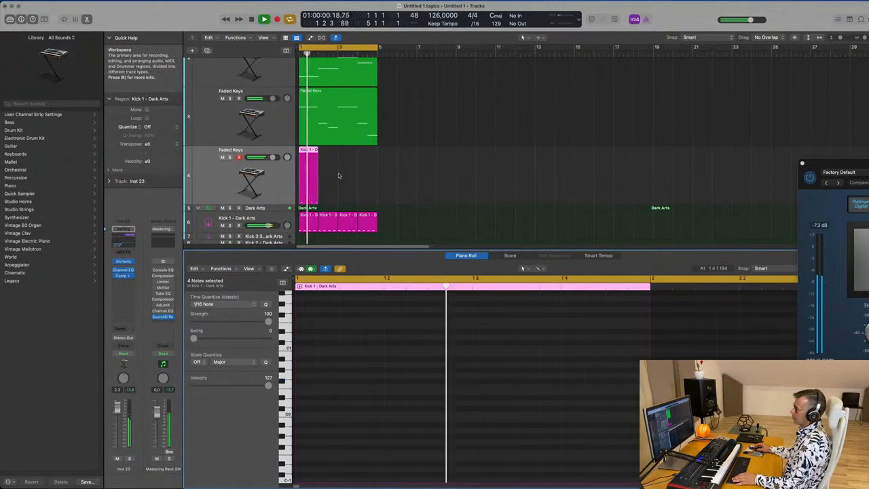
{"action": "scroll", "coordinate": [341, 160], "scroll_direction": "down", "scroll_amount": 1}
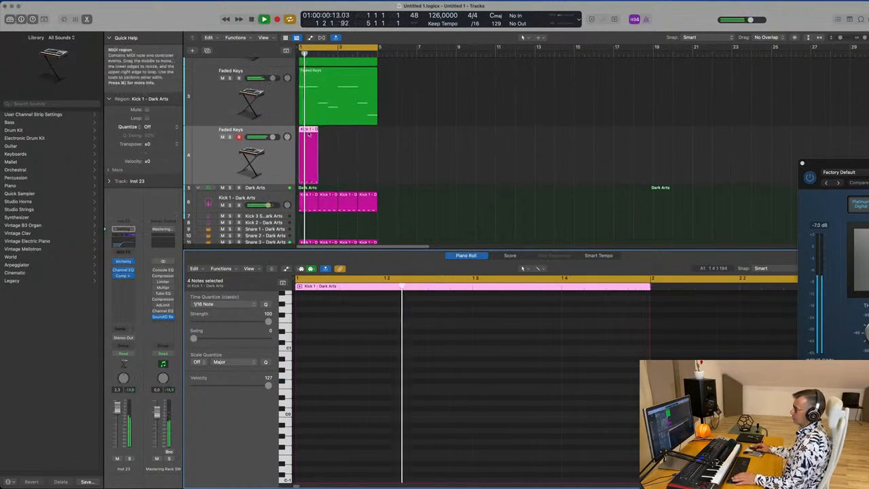
Step: Repeat the one-bar region three times to fill bars 2 to 4 on the duplicated track
{"action": "key", "text": "super+r"}
{"action": "key", "text": "super+r"}
{"action": "key", "text": "super+r"}
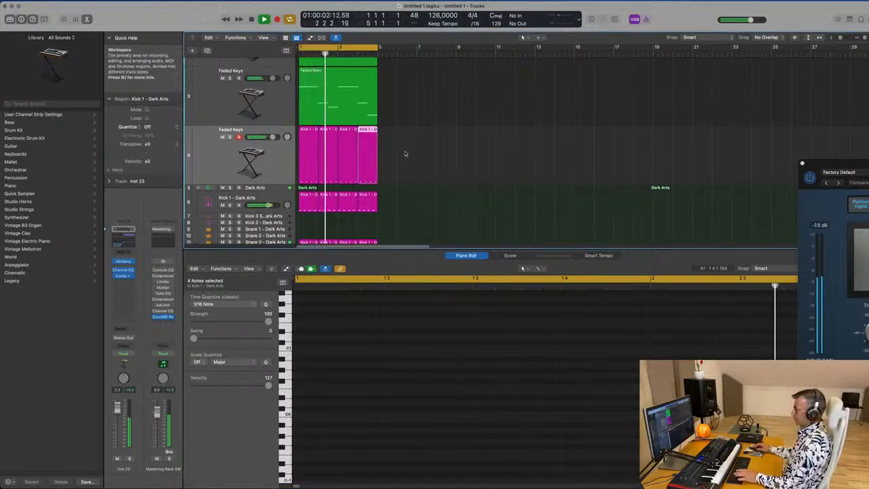
Step: Select all 16 notes across the four repeated regions, raise them an octave, and restart the loop
{"action": "scroll", "coordinate": [494, 407], "scroll_direction": "up", "scroll_amount": 5}
{"action": "left_click", "coordinate": [488, 391]}
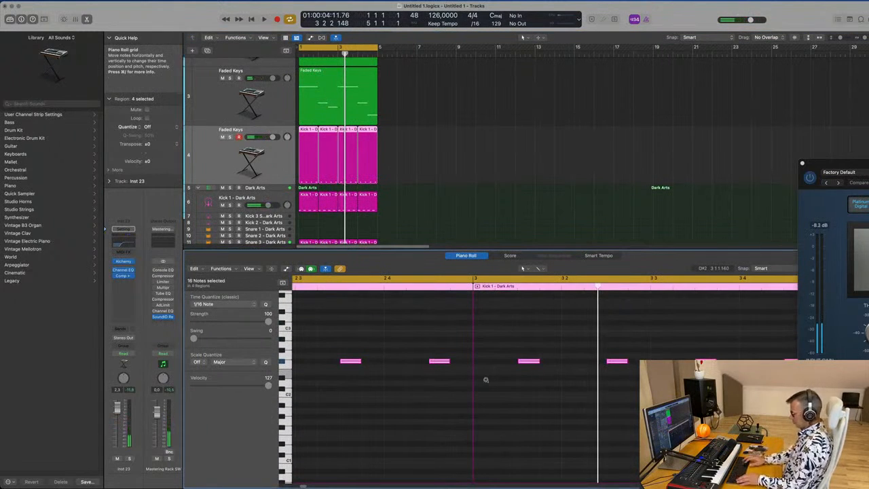
{"action": "key", "text": "space"}
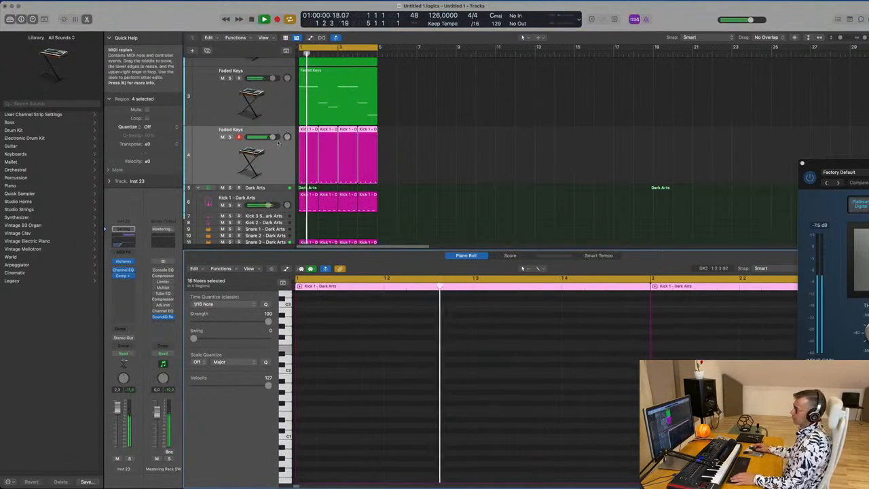
Step: Open Alchemy on the duplicated track and audition its String Pluck, Hammered Zither and Digital EP snapshots
{"action": "left_click", "coordinate": [123, 260]}
{"action": "left_click_drag", "start_coordinate": [543, 100], "coordinate": [530, 103]}
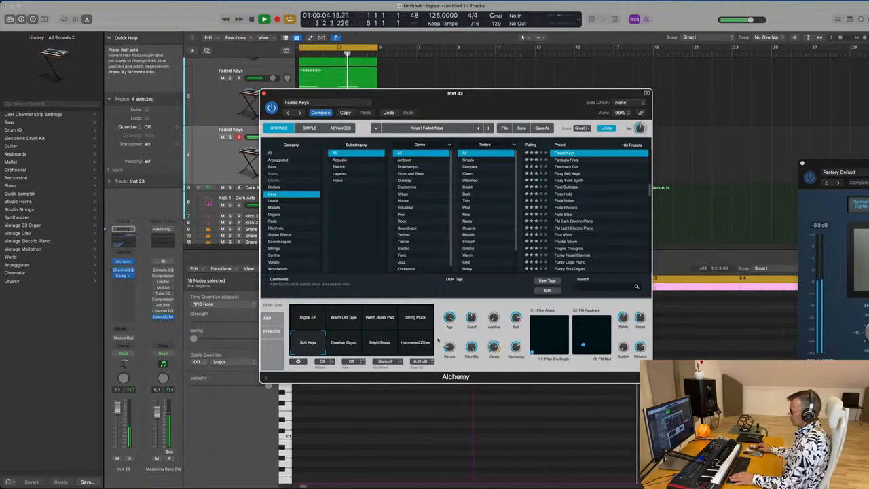
{"action": "left_click", "coordinate": [415, 319]}
{"action": "left_click", "coordinate": [416, 343]}
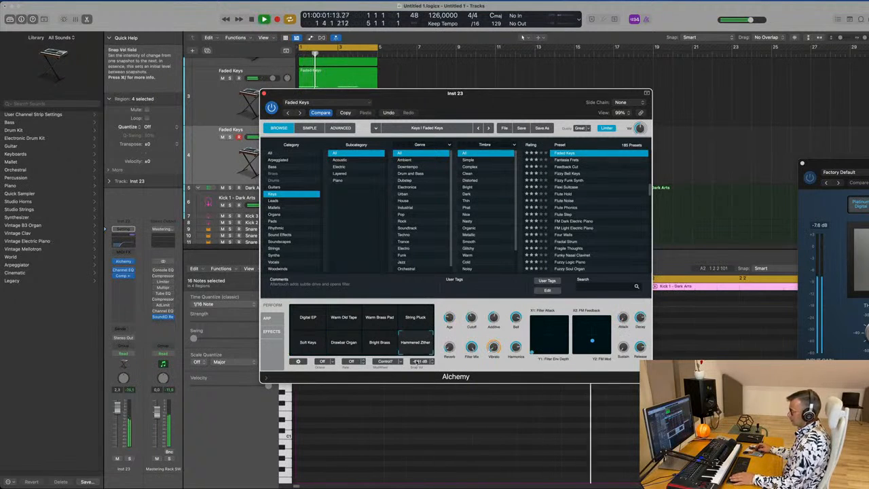
{"action": "left_click", "coordinate": [331, 322]}
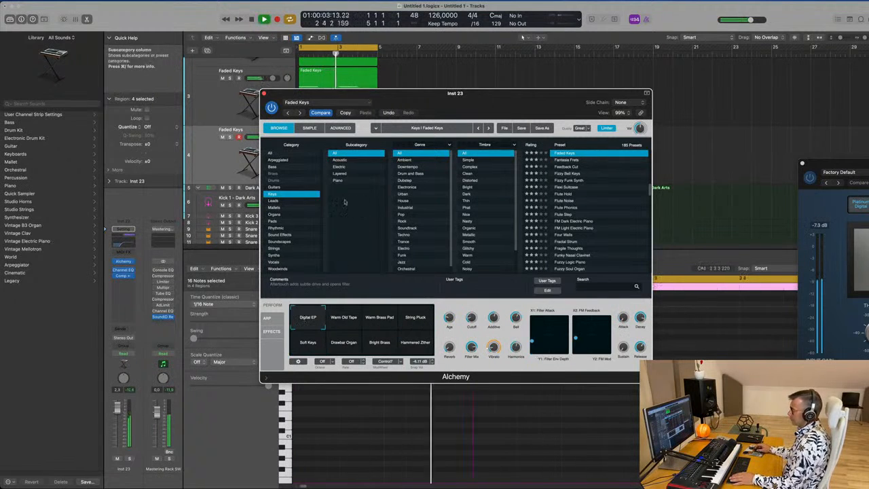
Step: Replace the duplicated track's sound with the Brass preset 80s Fantasy, adjust its Cutoff, and move the Alchemy window aside
{"action": "left_click", "coordinate": [565, 174]}
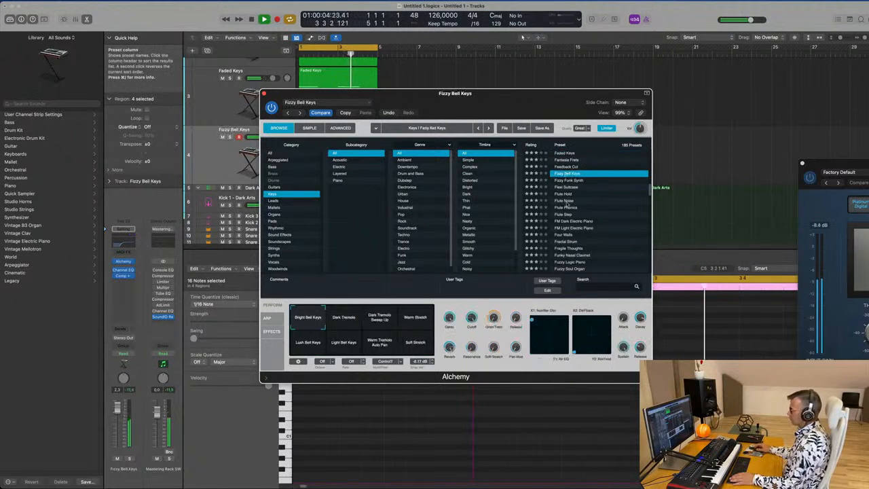
{"action": "left_click", "coordinate": [273, 173]}
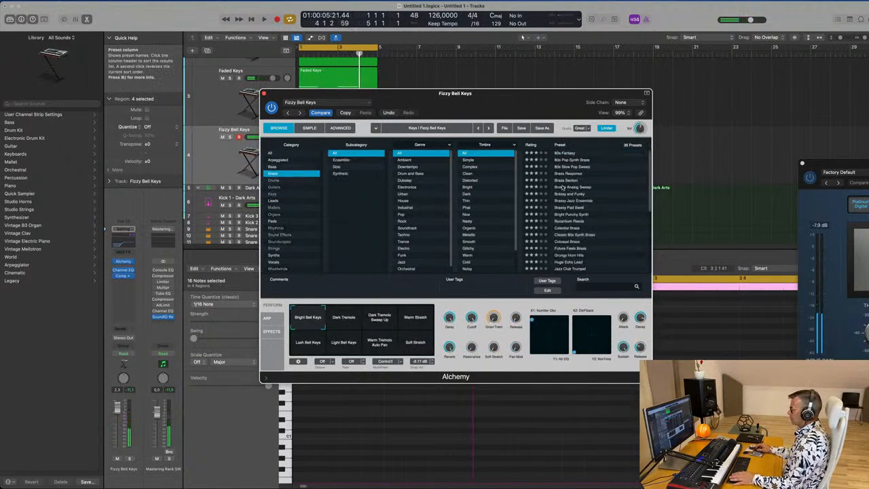
{"action": "left_click", "coordinate": [566, 153]}
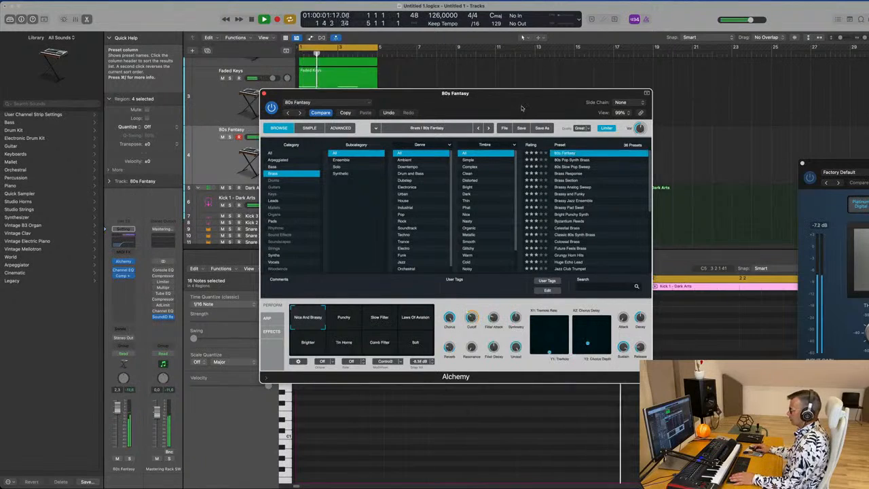
{"action": "left_click_drag", "start_coordinate": [522, 109], "coordinate": [606, 105]}
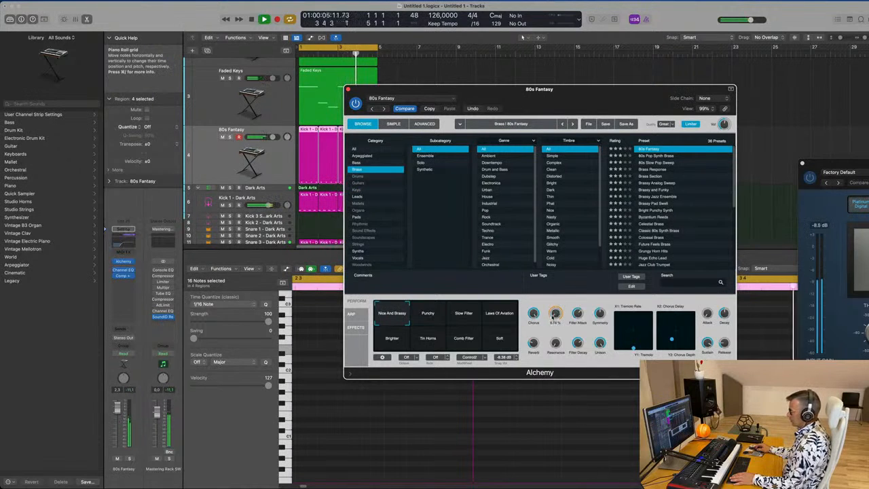
{"action": "left_click_drag", "start_coordinate": [462, 89], "coordinate": [664, 73]}
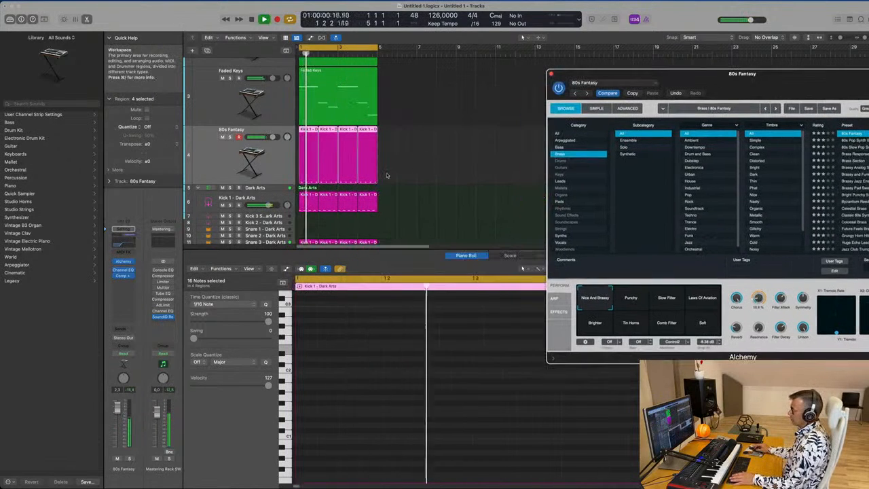
Step: Delete the first and third brass notes in bars 1 and 2 of the 80s Fantasy part
{"action": "left_click", "coordinate": [424, 383]}
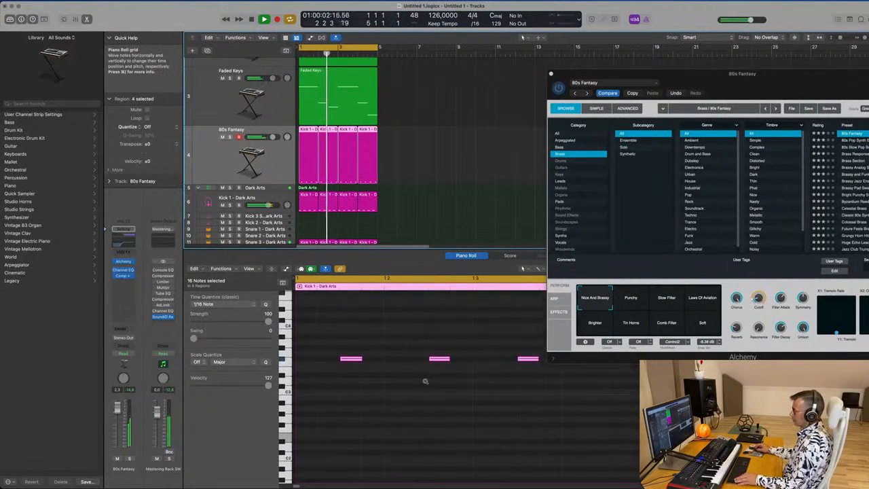
{"action": "key", "text": "super+Left"}
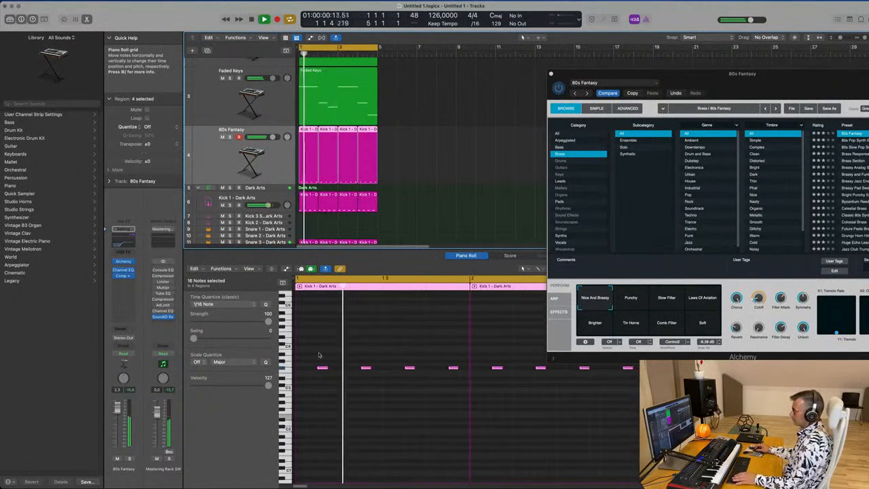
{"action": "left_click", "coordinate": [365, 369]}
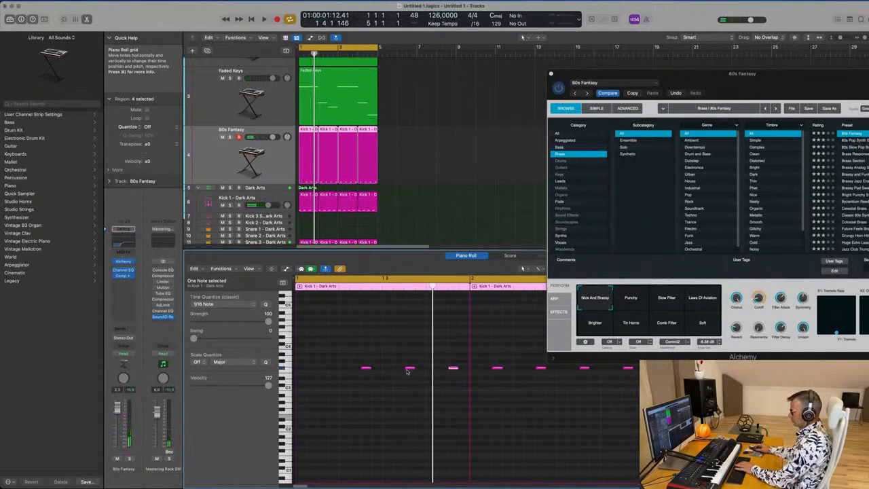
{"action": "key", "text": "super+Left"}
{"action": "key", "text": "super+Left"}
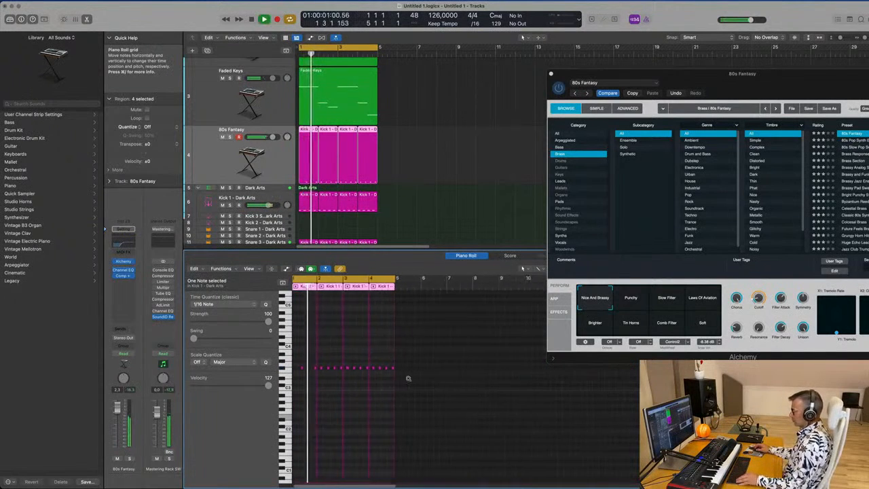
{"action": "key", "text": "super+Right"}
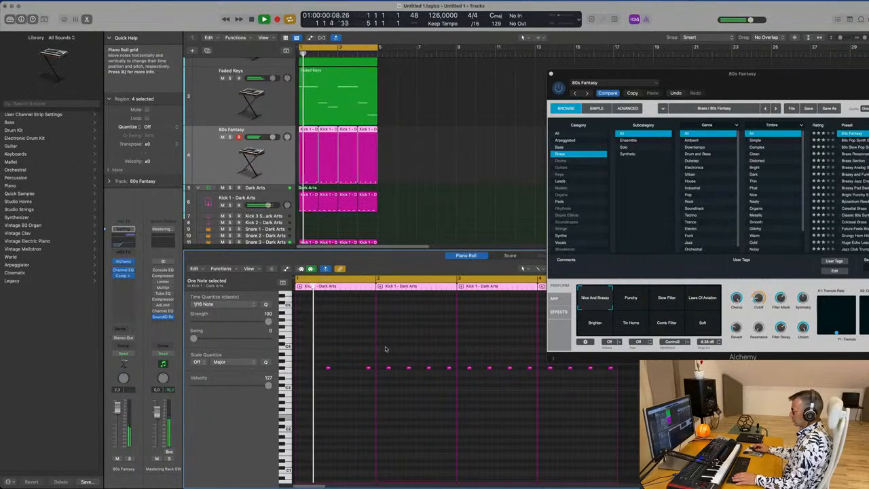
{"action": "left_click_drag", "start_coordinate": [388, 367], "coordinate": [429, 368]}
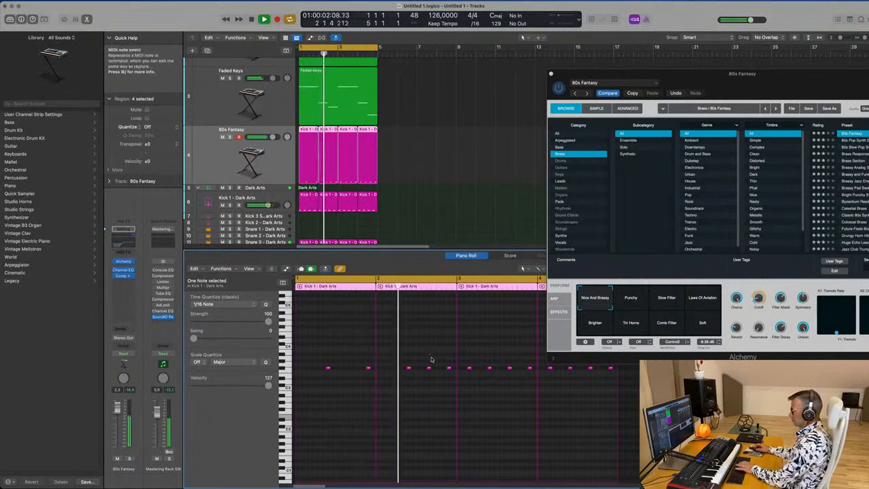
{"action": "key", "text": "Delete"}
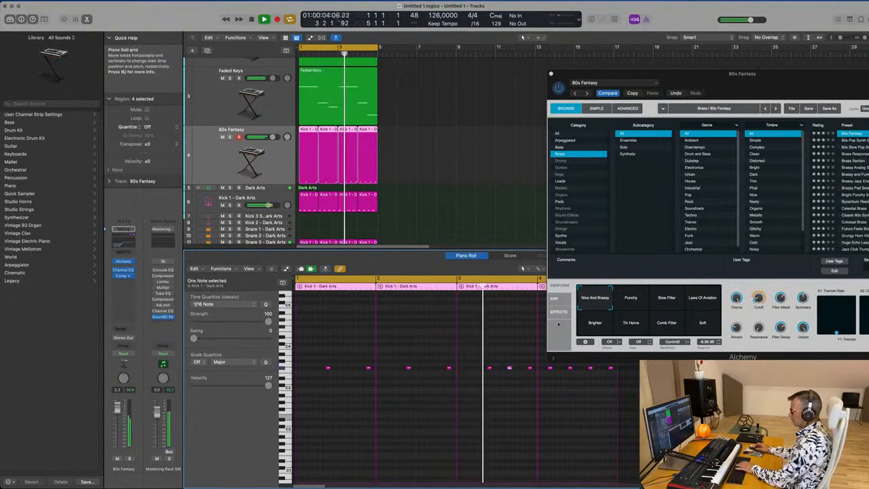
Step: Move the Alchemy window clear of the notes and thin bars 3 and 4 to the second and fourth notes of each bar
{"action": "left_click_drag", "start_coordinate": [762, 69], "coordinate": [529, 6]}
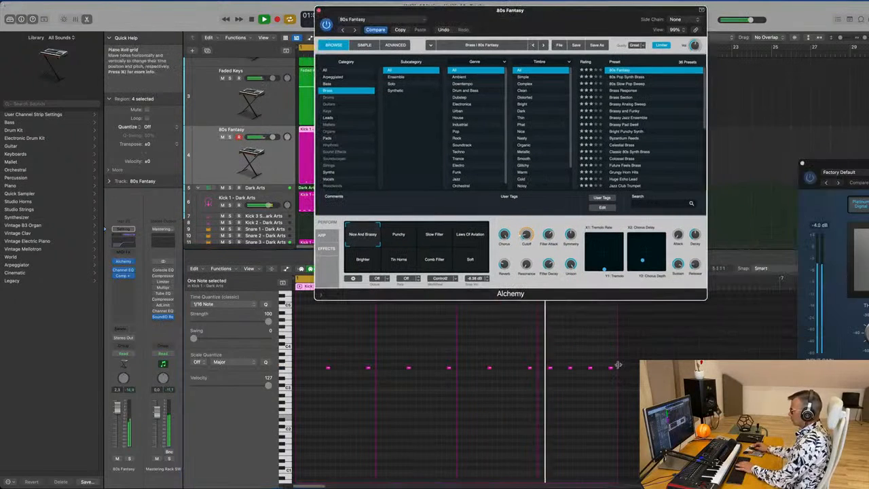
{"action": "left_click", "coordinate": [550, 367]}
{"action": "key", "text": "Delete"}
{"action": "left_click", "coordinate": [590, 367]}
{"action": "key", "text": "Delete"}
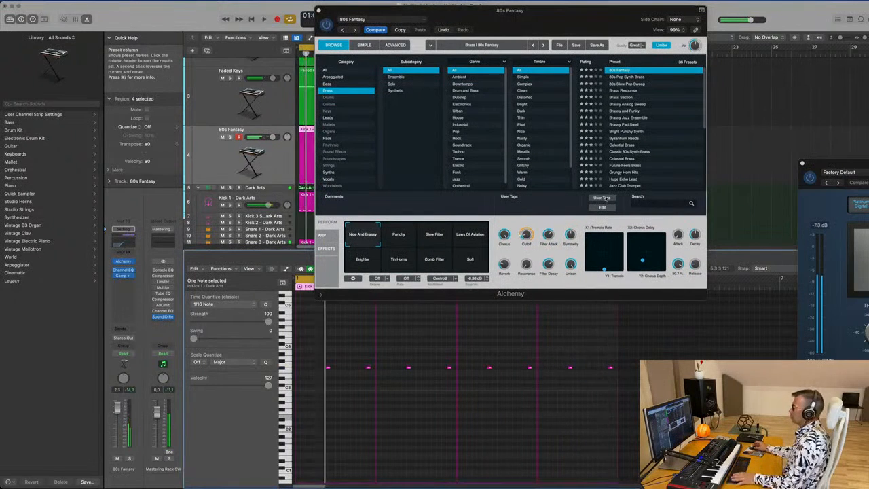
Step: Reposition the Alchemy window and audition the 80s Fantasy snapshots Slow Filter, Laws Of Aviation, Brighter, Tin Horns, Comb Filter and Soft
{"action": "left_click_drag", "start_coordinate": [547, 14], "coordinate": [578, 63]}
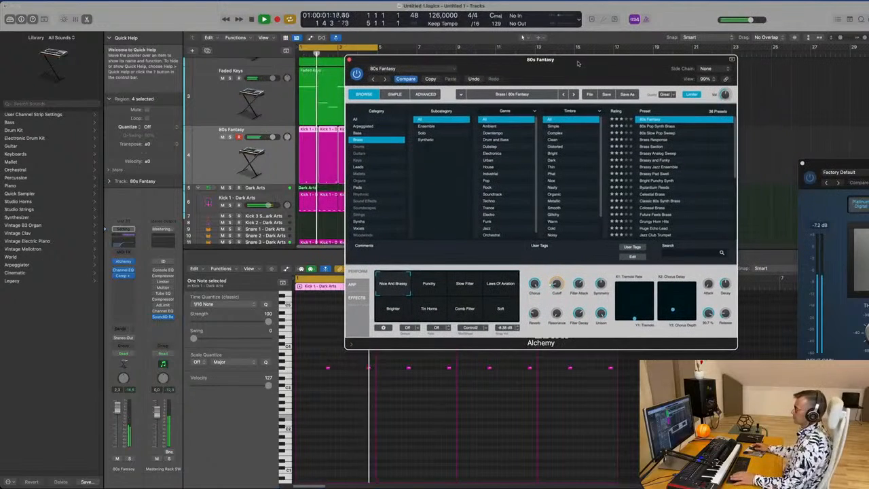
{"action": "left_click", "coordinate": [470, 285]}
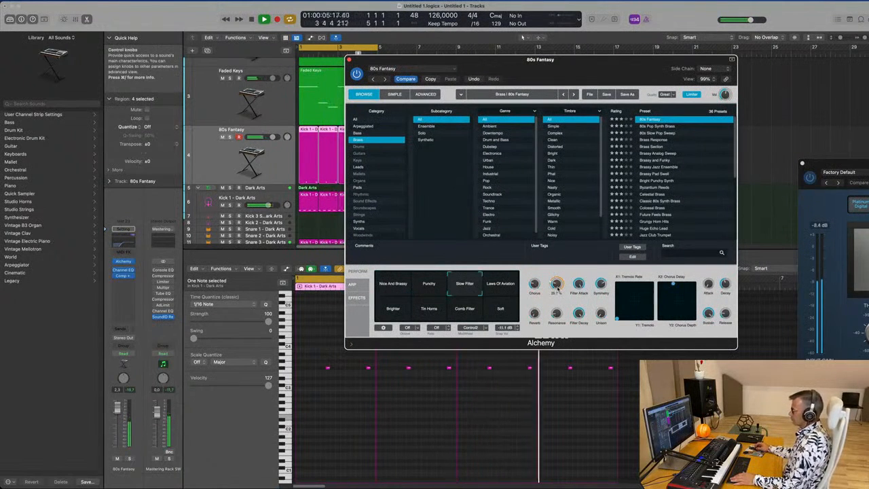
{"action": "left_click", "coordinate": [498, 289]}
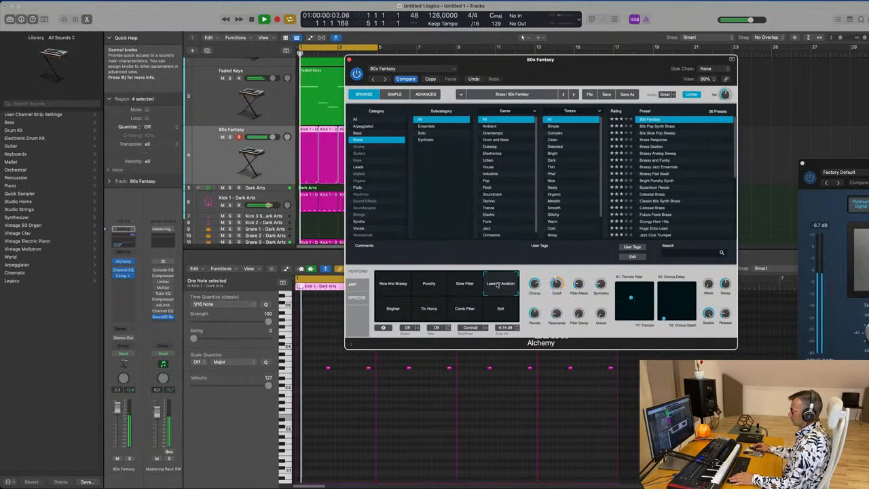
{"action": "left_click", "coordinate": [393, 308]}
{"action": "left_click", "coordinate": [431, 310]}
{"action": "left_click", "coordinate": [465, 309]}
{"action": "left_click", "coordinate": [500, 311]}
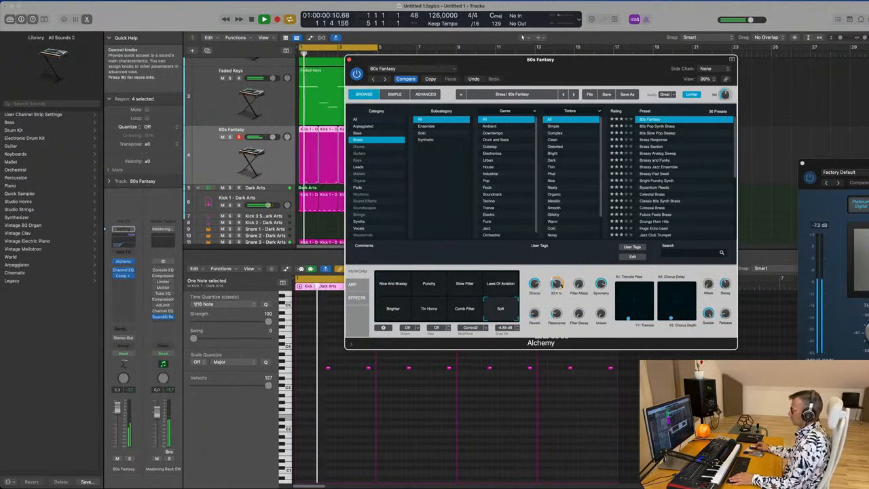
Step: Load the 80s Pop Synth Brass preset, audition its performance snapshots, and settle on Rich Sweep
{"action": "left_click", "coordinate": [655, 127]}
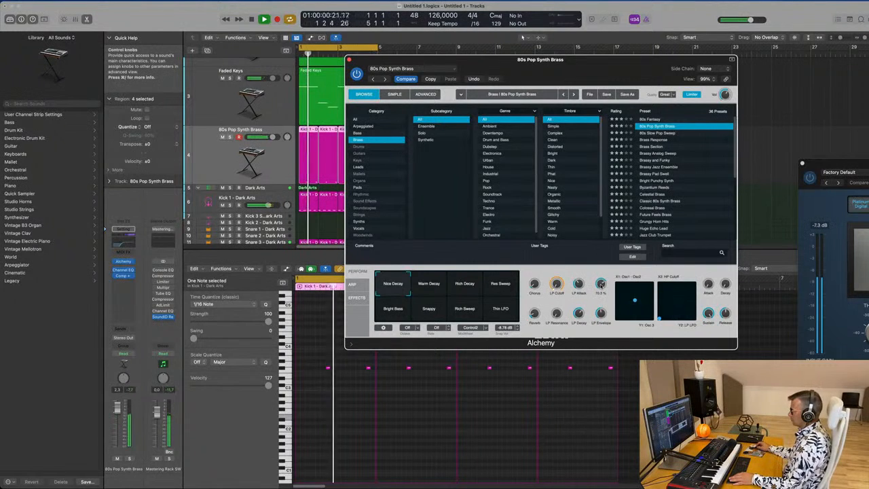
{"action": "left_click", "coordinate": [425, 288]}
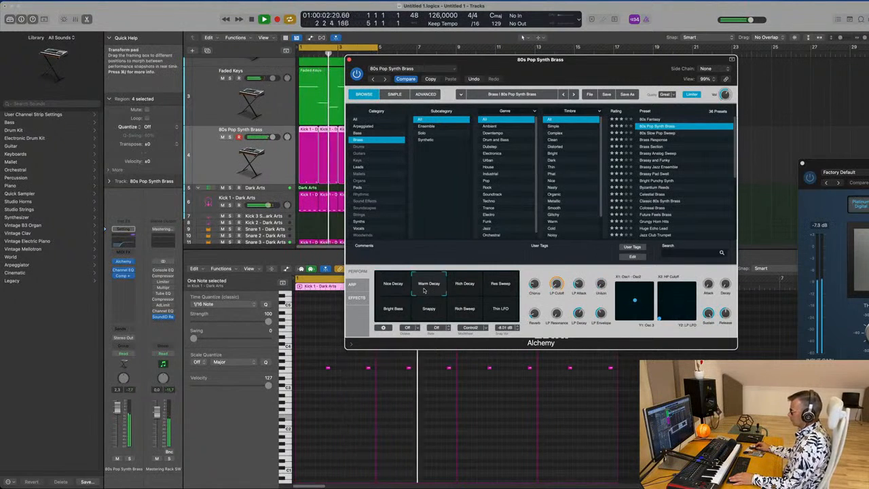
{"action": "left_click", "coordinate": [468, 284]}
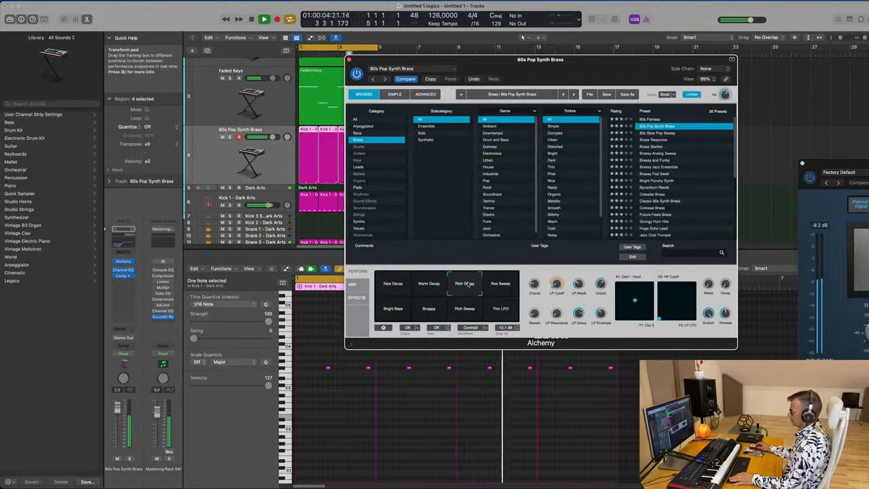
{"action": "left_click", "coordinate": [393, 313]}
{"action": "left_click", "coordinate": [464, 311]}
{"action": "left_click", "coordinate": [430, 311]}
{"action": "left_click", "coordinate": [495, 311]}
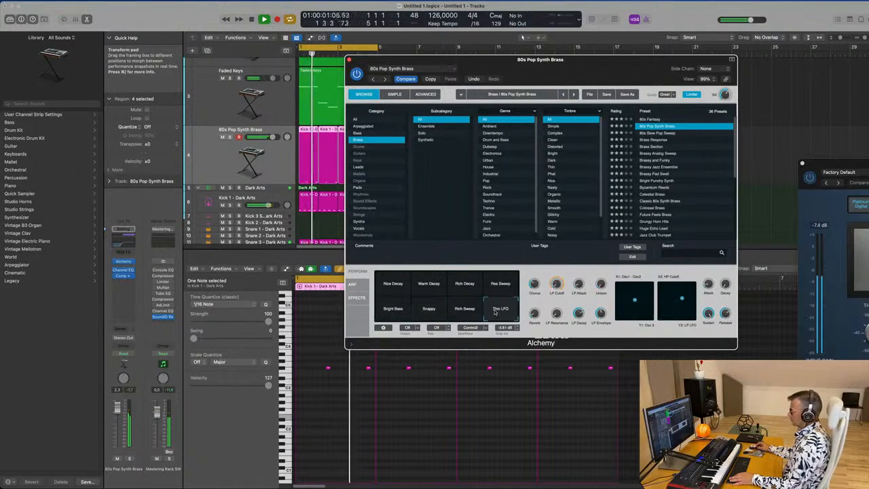
{"action": "left_click", "coordinate": [465, 309]}
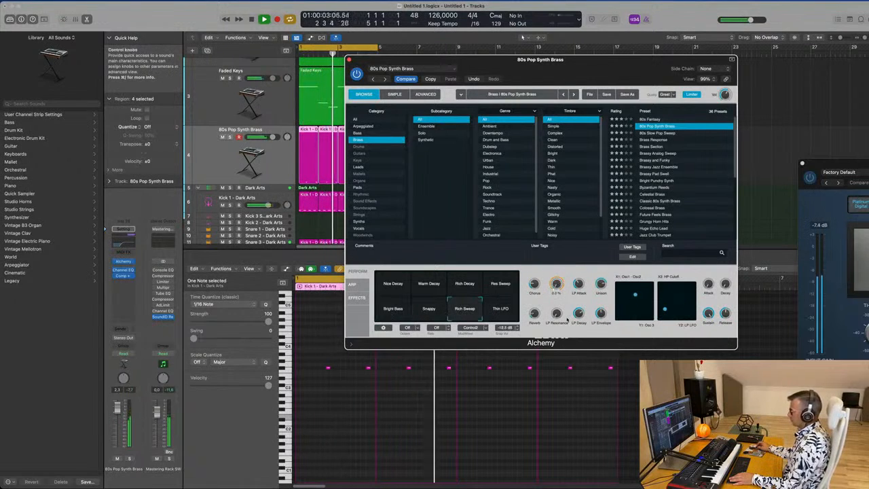
{"action": "mouse_move", "coordinate": [601, 285]}
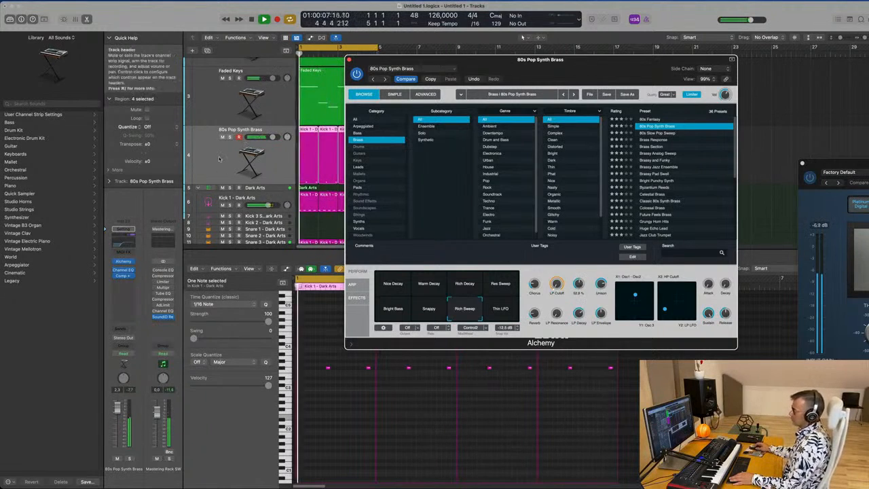
Step: Add a send from the brass track to Bus 4, Delay - Degrading Quality, and raise its send level
{"action": "left_click", "coordinate": [120, 344]}
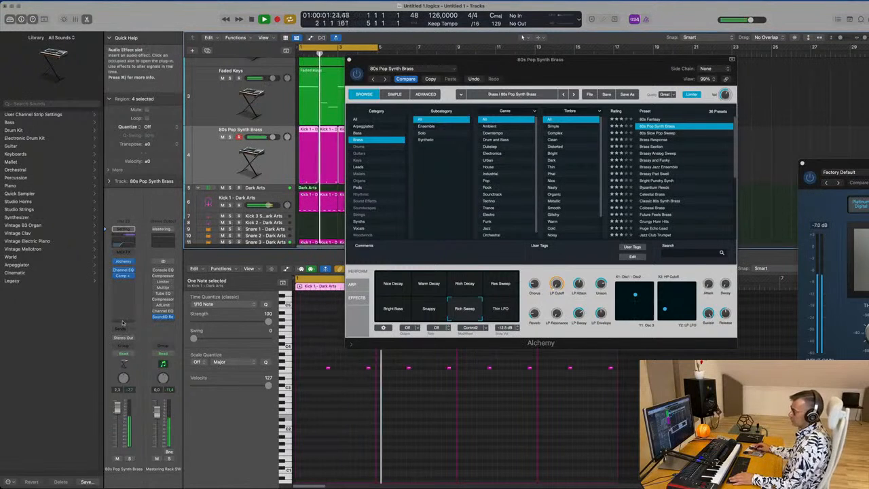
{"action": "left_click", "coordinate": [121, 345]}
{"action": "mouse_move", "coordinate": [124, 339]}
{"action": "mouse_move", "coordinate": [193, 204]}
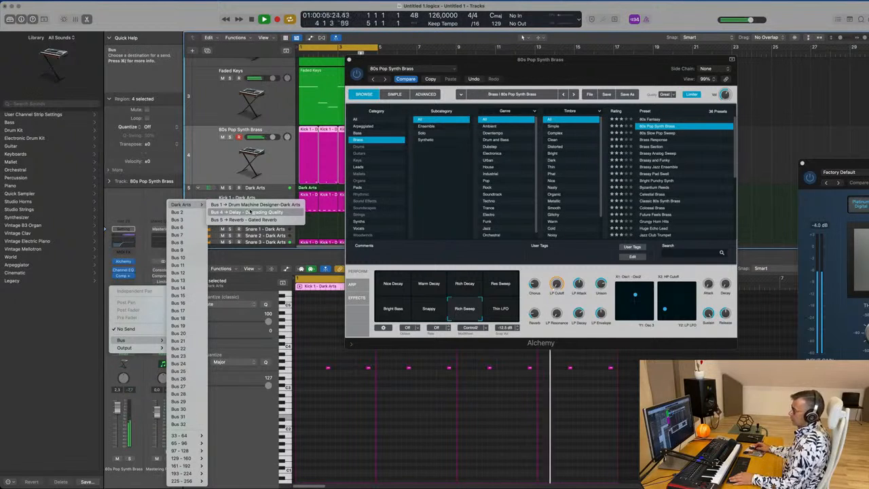
{"action": "left_click", "coordinate": [265, 212]}
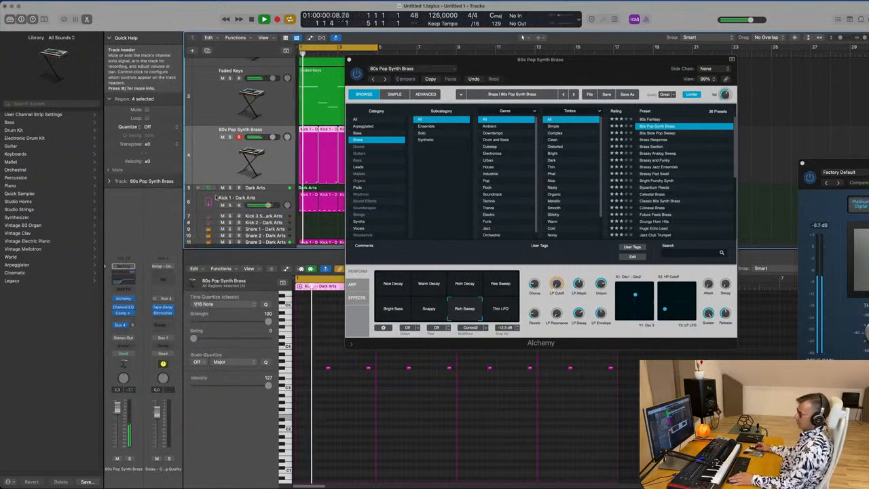
{"action": "left_click_drag", "start_coordinate": [133, 326], "coordinate": [135, 290]}
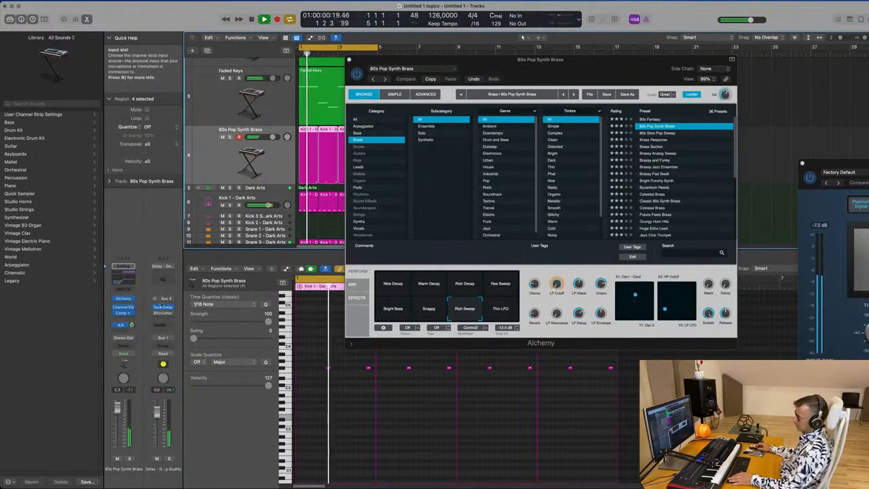
Step: Set the delay bus's Tape Delay to 100% Wet, -0.6 dB Clip Threshold, 39% LFO Intensity, 4.3 Hz Flutter Rate and 1000 ms Smoothing
{"action": "left_click", "coordinate": [163, 307]}
{"action": "left_click_drag", "start_coordinate": [597, 316], "coordinate": [600, 309]}
{"action": "left_click_drag", "start_coordinate": [600, 273], "coordinate": [599, 269]}
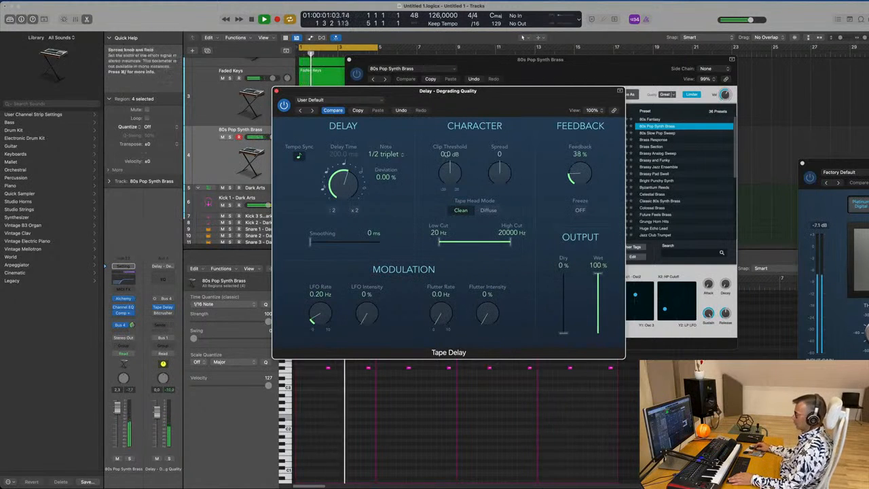
{"action": "left_click_drag", "start_coordinate": [450, 170], "coordinate": [453, 158]}
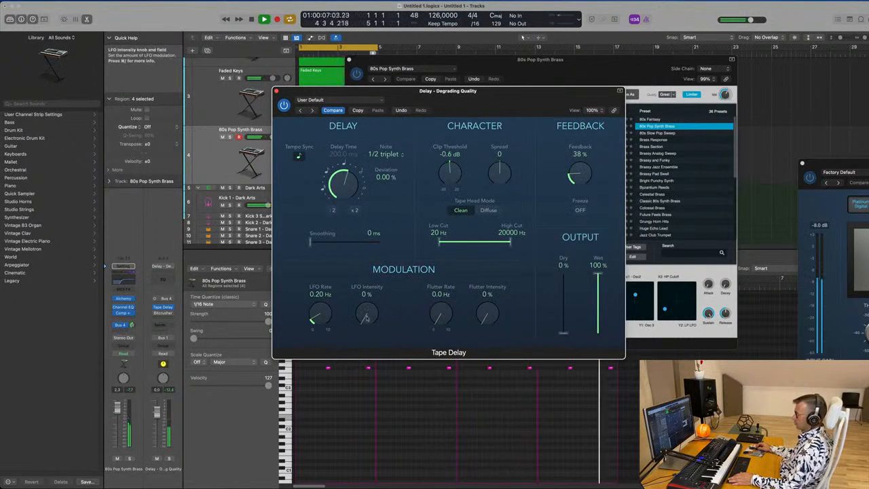
{"action": "left_click_drag", "start_coordinate": [366, 295], "coordinate": [368, 282]}
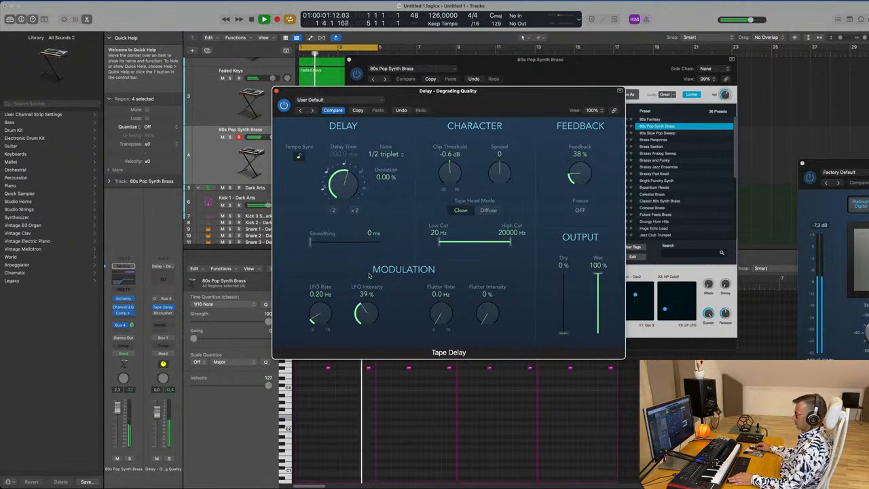
{"action": "left_click_drag", "start_coordinate": [437, 317], "coordinate": [440, 273]}
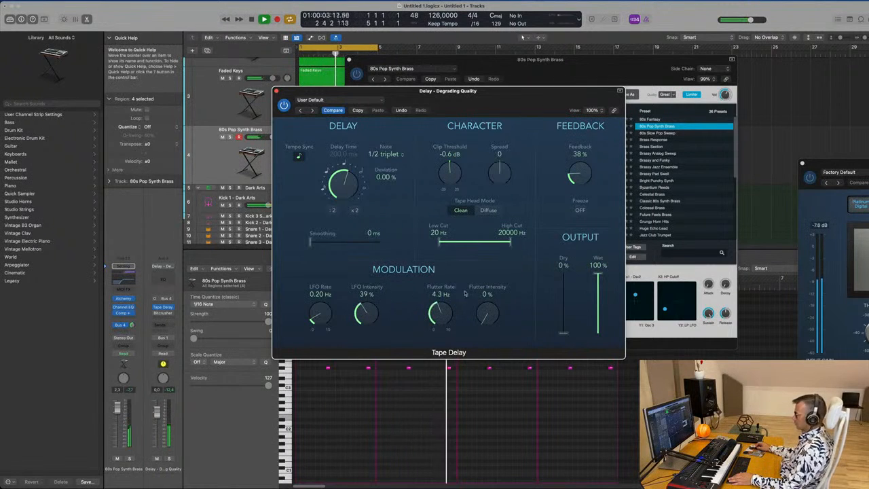
{"action": "left_click_drag", "start_coordinate": [487, 311], "coordinate": [483, 248]}
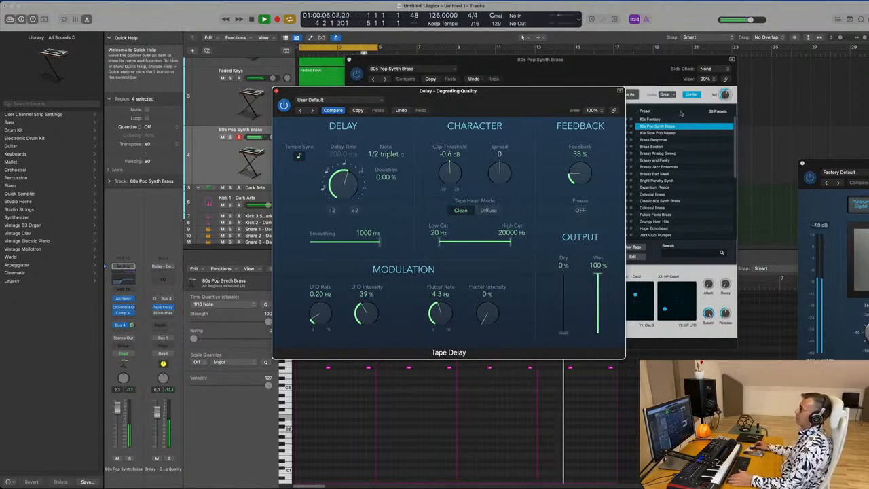
Step: Move the Tape Delay window aside, raise its Feedback to about 67%, and close it
{"action": "left_click_drag", "start_coordinate": [484, 101], "coordinate": [553, 98]}
{"action": "left_click_drag", "start_coordinate": [570, 97], "coordinate": [518, 106]}
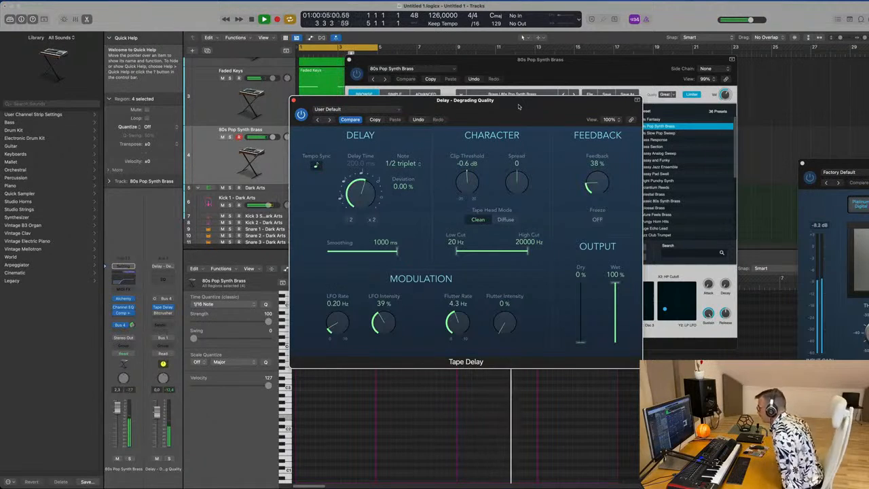
{"action": "left_click_drag", "start_coordinate": [524, 109], "coordinate": [479, 101]}
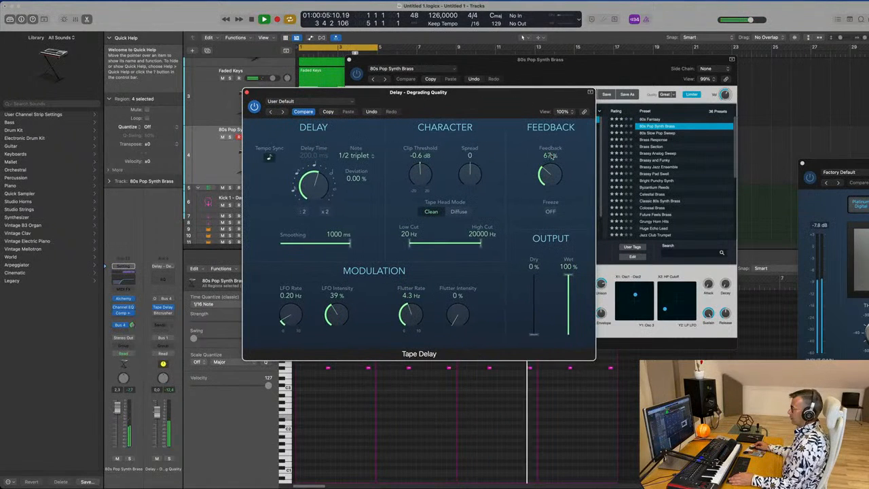
{"action": "left_click", "coordinate": [247, 93]}
Step: Close Alchemy, check the brass track in solo, and lower its volume to -5.5 dB
{"action": "left_click_drag", "start_coordinate": [566, 69], "coordinate": [494, 85]}
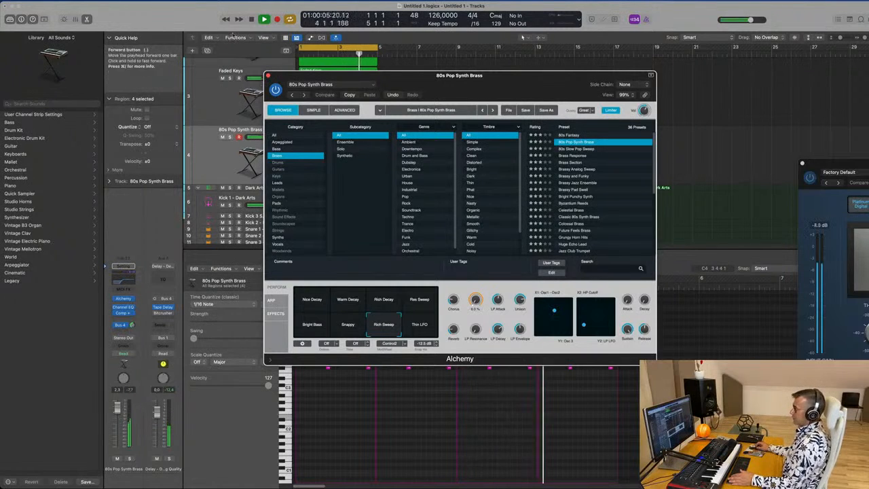
{"action": "left_click", "coordinate": [268, 76]}
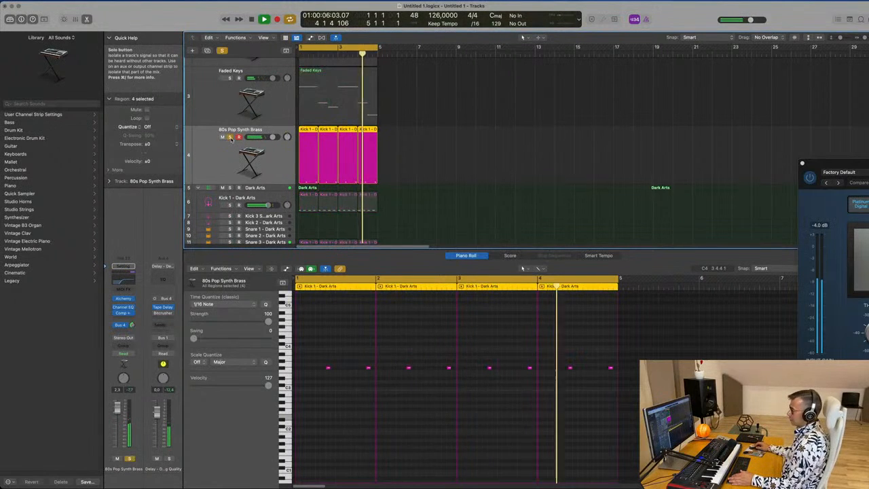
{"action": "left_click_drag", "start_coordinate": [117, 407], "coordinate": [117, 424]}
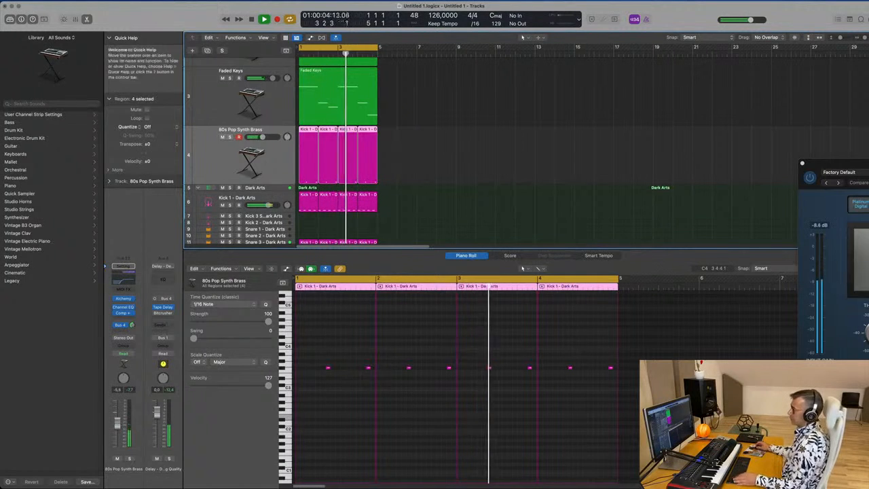
Step: Select all regions in the arrangement and repeat them once to fill bars 5 to 8
{"action": "key", "text": "super+a"}
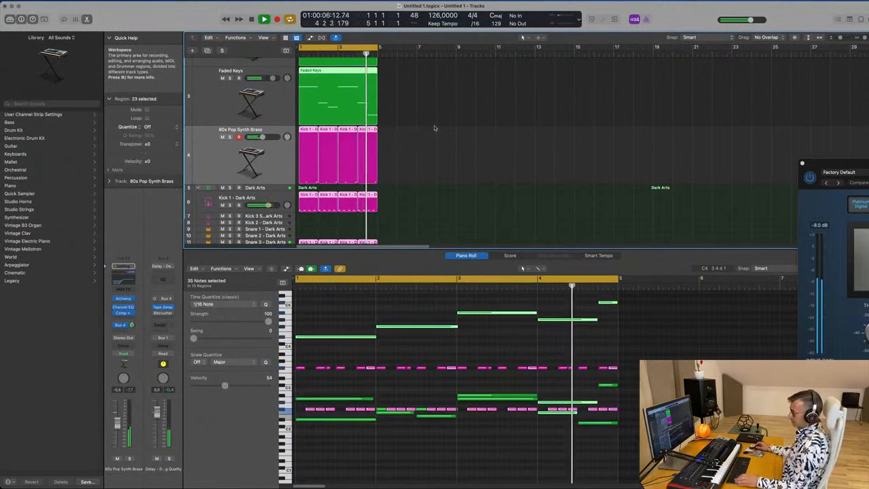
{"action": "key", "text": "super+r"}
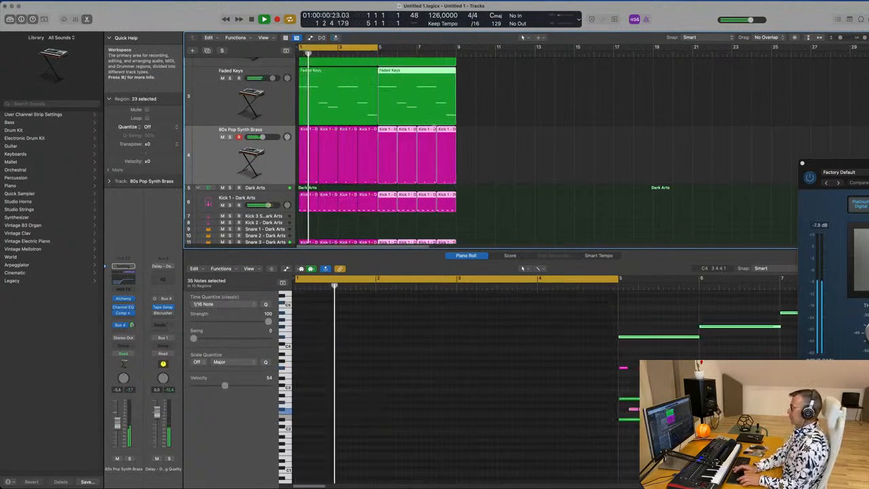
Step: Repeat the selected regions twice more to fill bars 9 to 16, extend the cycle range to bar 17, and clear the selection
{"action": "key", "text": "super+r"}
{"action": "key", "text": "super+r"}
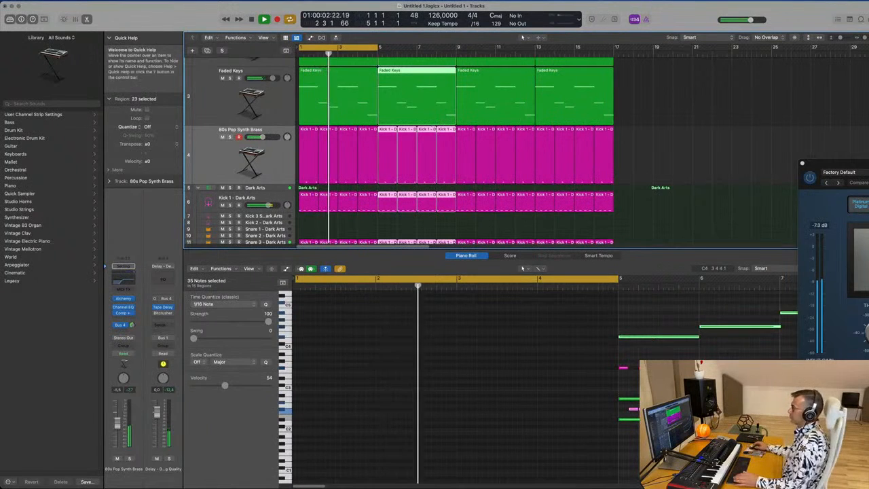
{"action": "left_click_drag", "start_coordinate": [378, 48], "coordinate": [615, 56]}
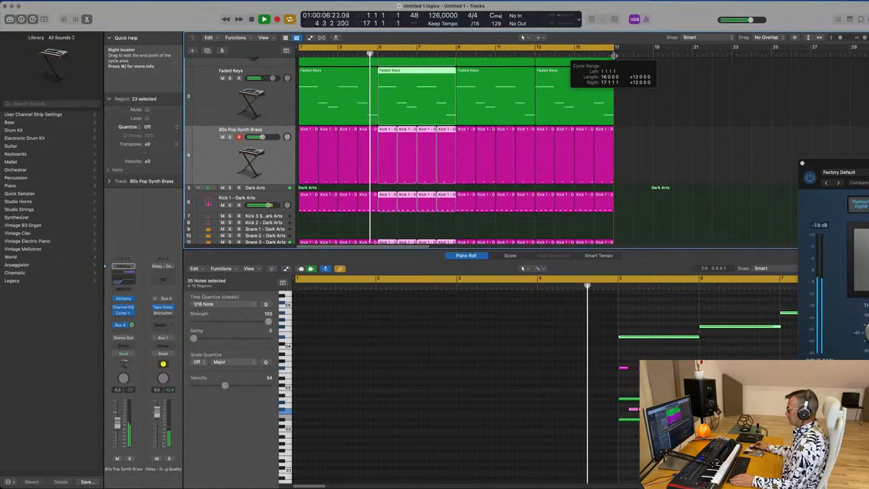
{"action": "left_click", "coordinate": [673, 136]}
{"action": "scroll", "coordinate": [259, 171], "scroll_direction": "down", "scroll_amount": 2}
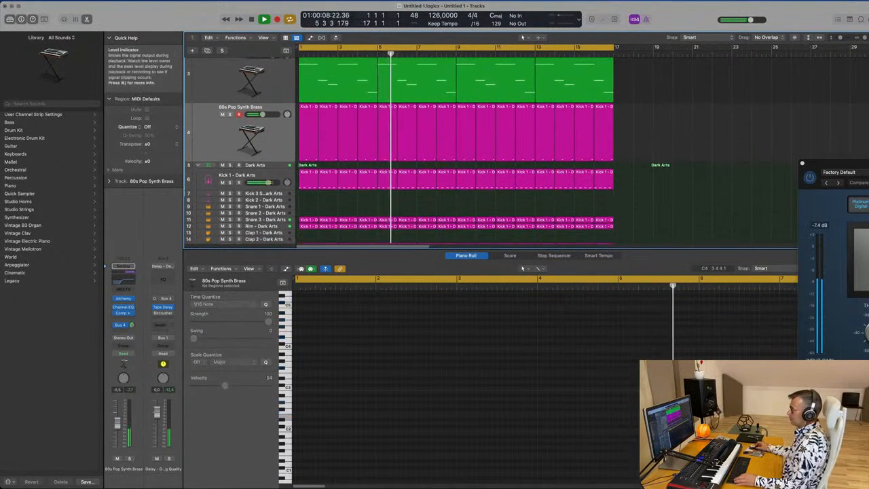
Step: Unmute the Am I Funky track and mute the Faded Keys track
{"action": "left_click", "coordinate": [280, 145]}
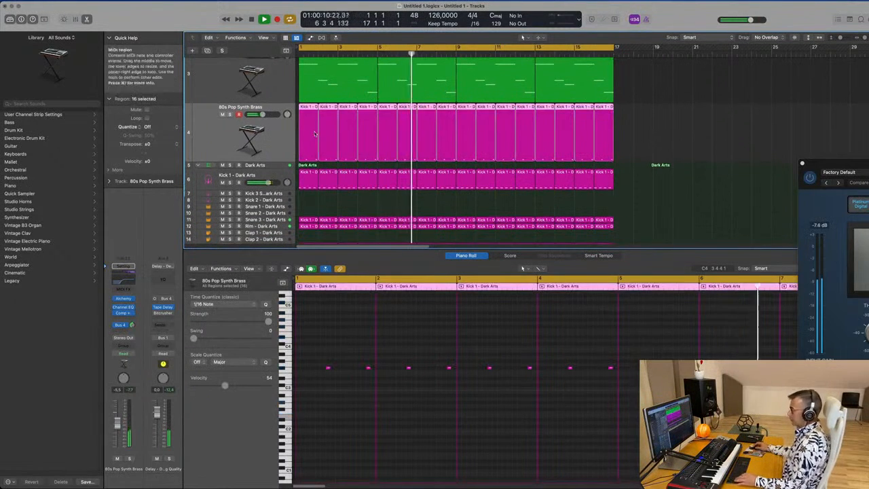
{"action": "scroll", "coordinate": [314, 134], "scroll_direction": "up", "scroll_amount": 4}
{"action": "left_click", "coordinate": [222, 127]}
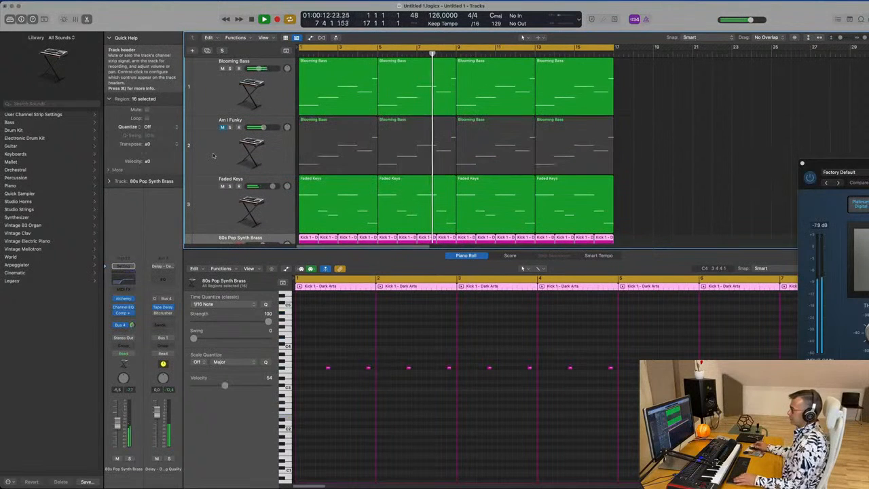
{"action": "left_click", "coordinate": [222, 127]}
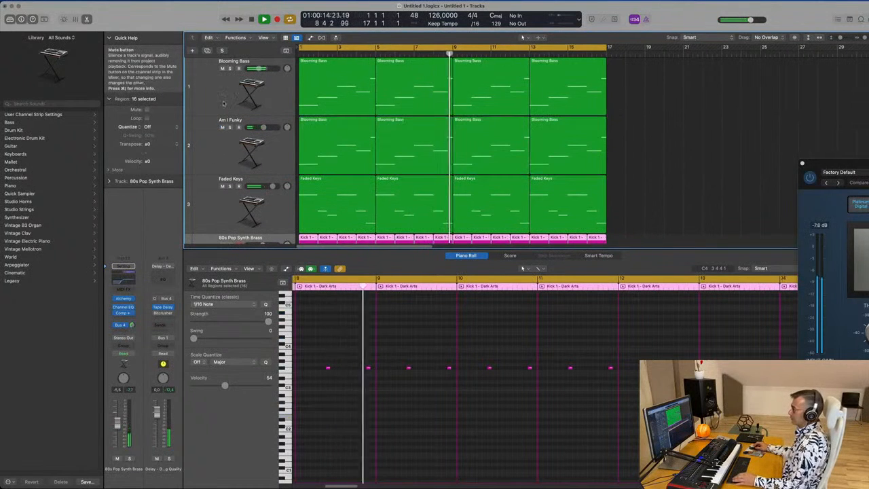
{"action": "left_click", "coordinate": [222, 186]}
{"action": "scroll", "coordinate": [473, 185], "scroll_direction": "down", "scroll_amount": 5}
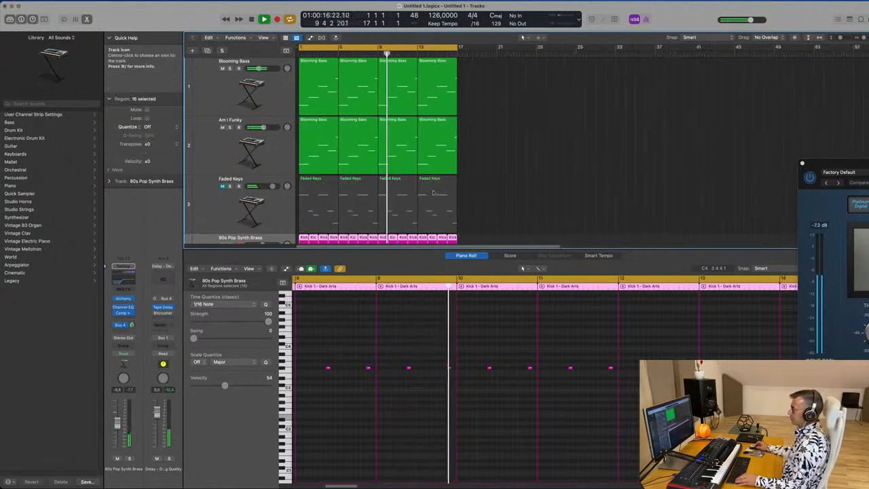
{"action": "scroll", "coordinate": [472, 184], "scroll_direction": "up", "scroll_amount": 5}
{"action": "scroll", "coordinate": [442, 170], "scroll_direction": "down", "scroll_amount": 3}
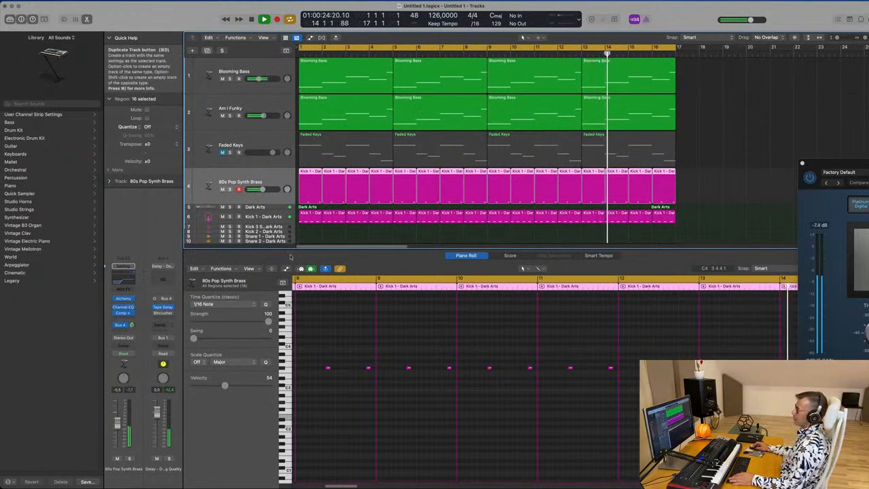
Step: Duplicate the 80s Pop Synth Brass track, copy its bar 1 region there, and arrange the notes as quarter notes on beats 1 and 3
{"action": "key", "text": "super+d"}
{"action": "left_click_drag", "start_coordinate": [308, 193], "coordinate": [309, 227]}
{"action": "mouse_move", "coordinate": [352, 360]}
{"action": "left_mouse_down"}
{"action": "mouse_move", "coordinate": [371, 381]}
{"action": "mouse_move", "coordinate": [298, 369]}
{"action": "mouse_move", "coordinate": [348, 370]}
{"action": "left_mouse_up"}
{"action": "left_click_drag", "start_coordinate": [336, 174], "coordinate": [331, 227]}
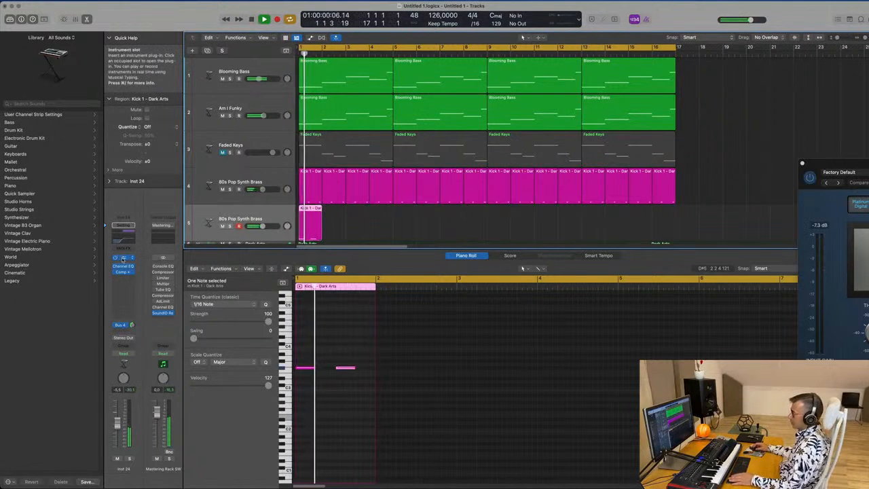
Step: Audition Brassy Analog Sweep and Brassy Pad Swell in the duplicate track's Alchemy, trying the Bright Sustain, Thin Wobble Sweep and Thin Ambient Wash snapshots
{"action": "key", "text": "v"}
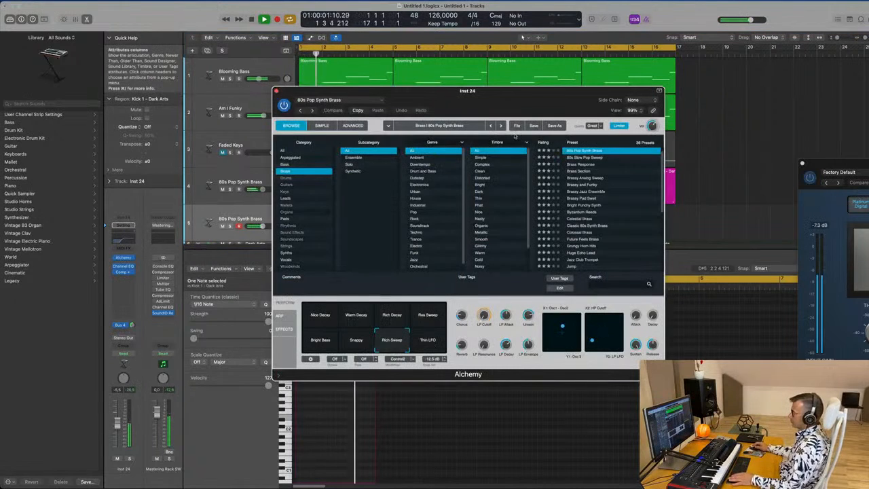
{"action": "left_click", "coordinate": [588, 177]}
{"action": "left_click_drag", "start_coordinate": [535, 100], "coordinate": [620, 82]}
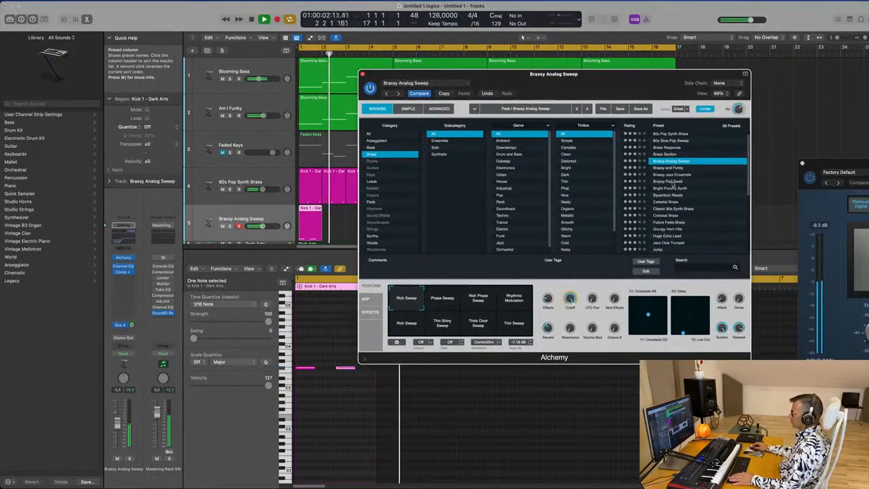
{"action": "left_click", "coordinate": [670, 182]}
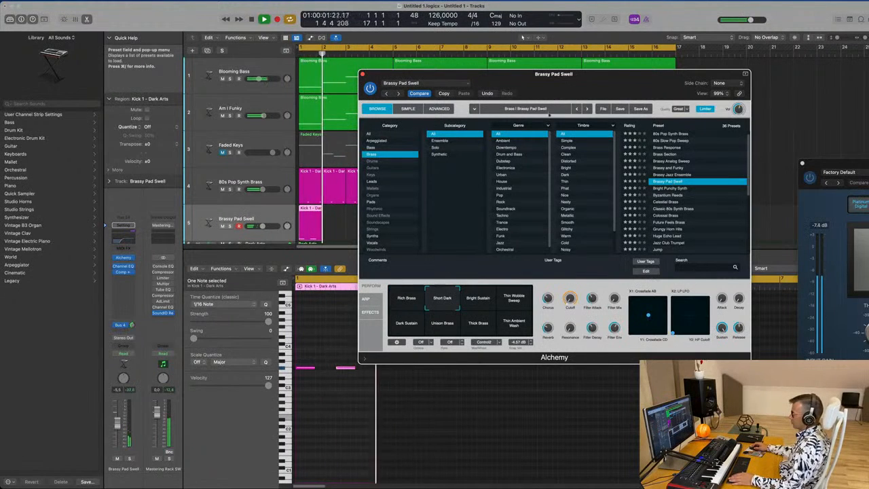
{"action": "left_click_drag", "start_coordinate": [619, 74], "coordinate": [602, 102]}
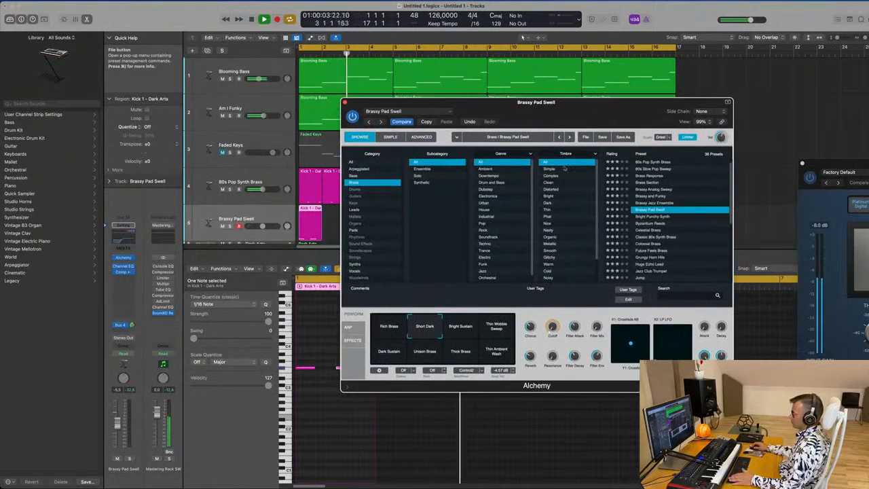
{"action": "left_click", "coordinate": [460, 329]}
{"action": "left_click", "coordinate": [498, 327]}
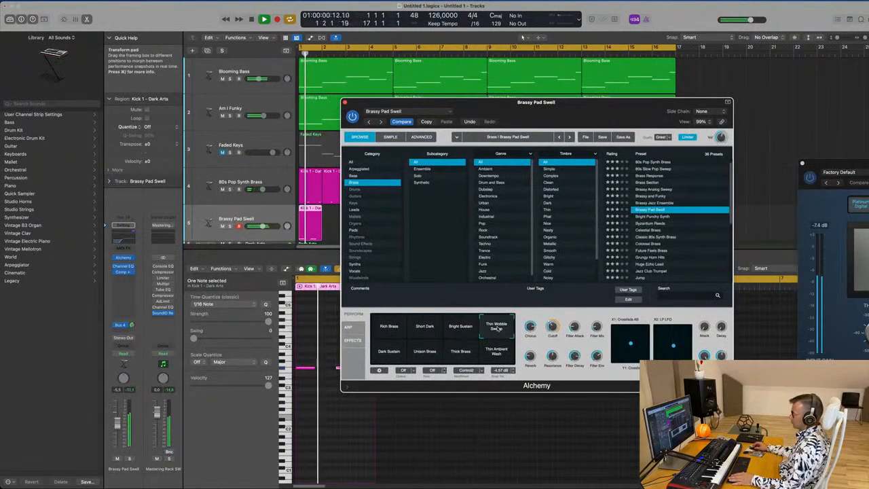
{"action": "left_click", "coordinate": [497, 352]}
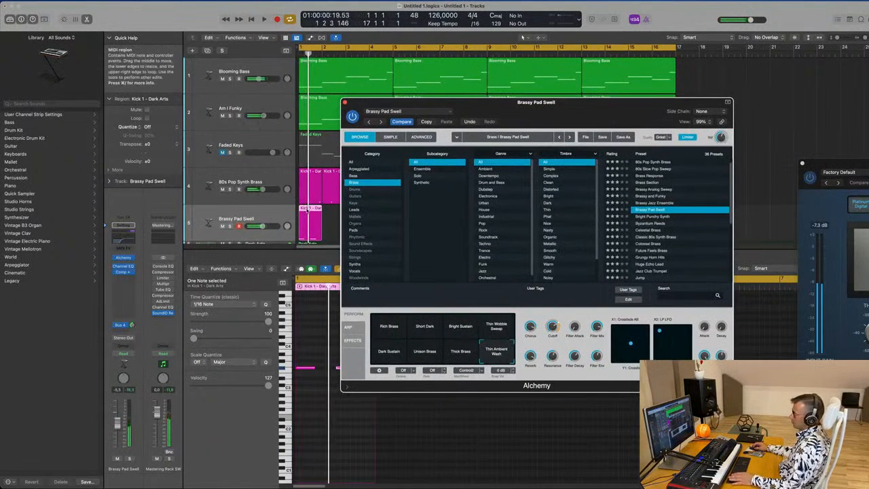
Step: Transpose both notes of the duplicate track's region down an octave and try Brassy Pad Swell's Thick Brass snapshot
{"action": "left_click", "coordinate": [307, 212]}
{"action": "key", "text": "e"}
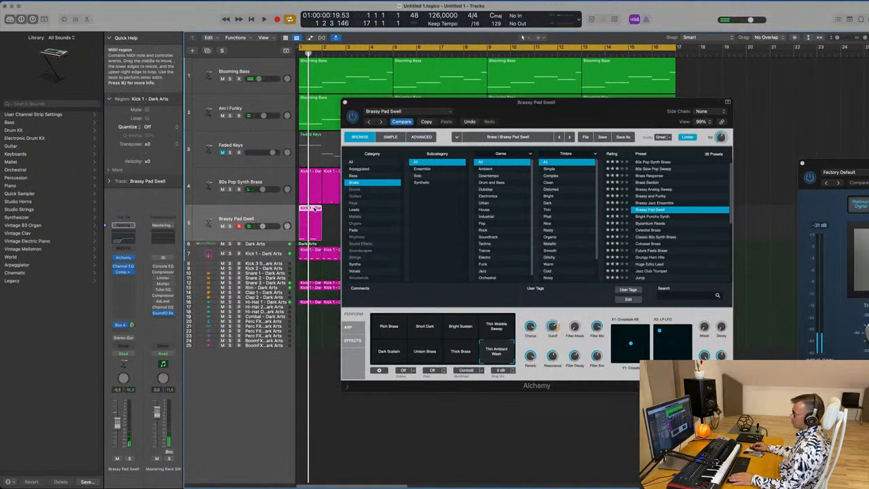
{"action": "key", "text": "e"}
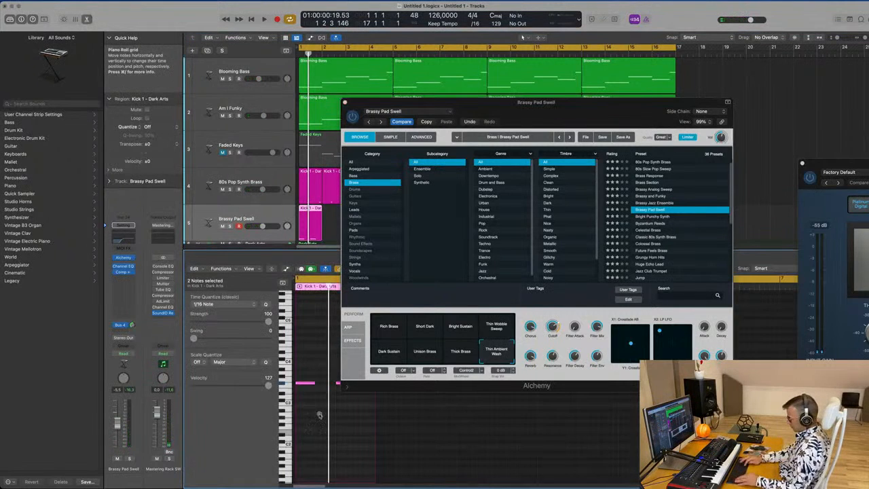
{"action": "left_click_drag", "start_coordinate": [594, 103], "coordinate": [648, 101]}
{"action": "left_click", "coordinate": [515, 351]}
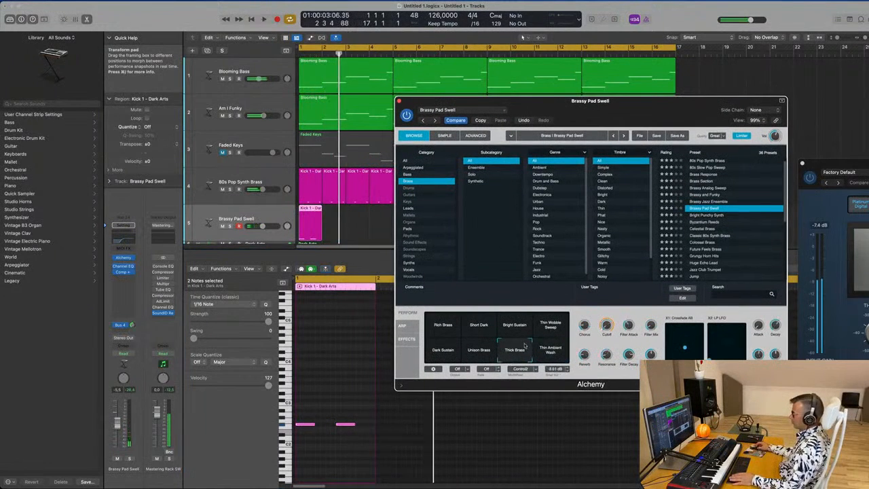
Step: Audition Byzantium Reeds, Celestial Brass and Classic 80s Synth Brass, and load the Colossal Brass preset in Alchemy
{"action": "left_click", "coordinate": [705, 222]}
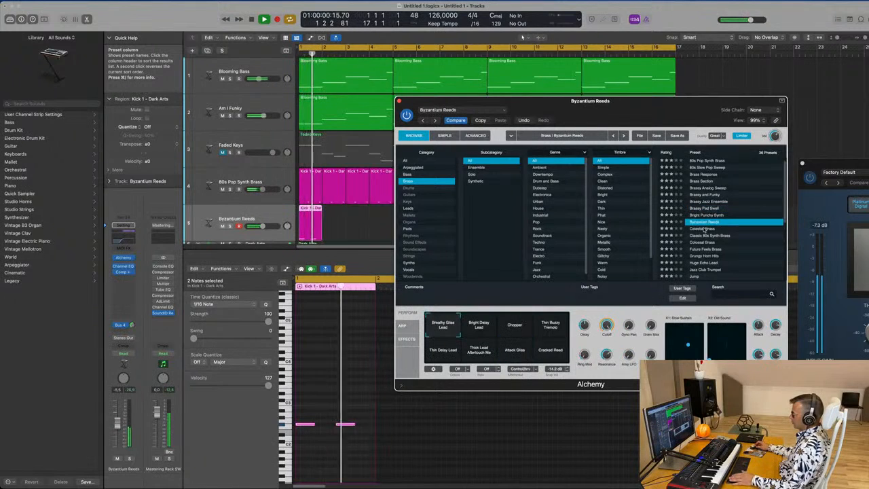
{"action": "left_click", "coordinate": [704, 230]}
{"action": "left_click", "coordinate": [711, 235]}
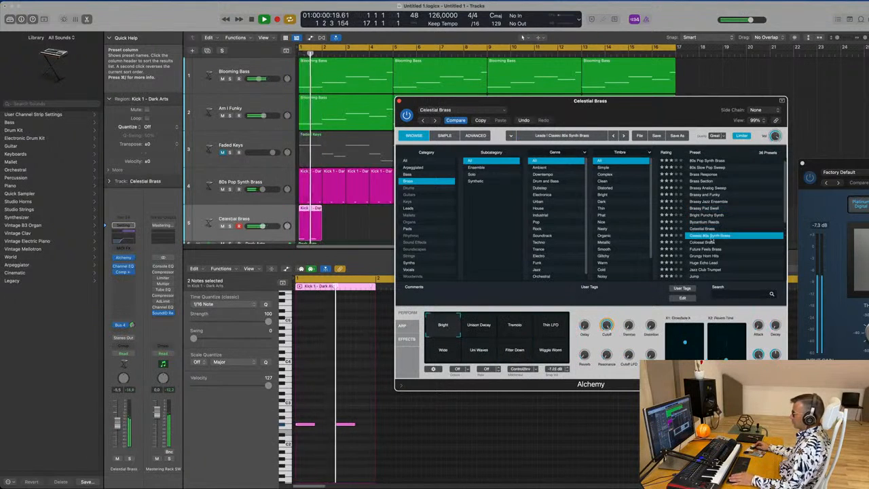
{"action": "left_click", "coordinate": [705, 242]}
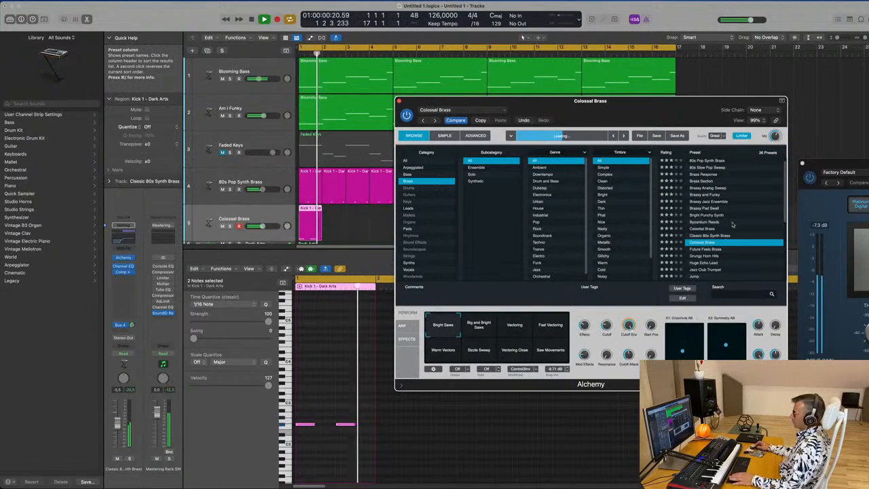
{"action": "scroll", "coordinate": [740, 213], "scroll_direction": "down", "scroll_amount": 2}
{"action": "left_click_drag", "start_coordinate": [722, 99], "coordinate": [773, 64]}
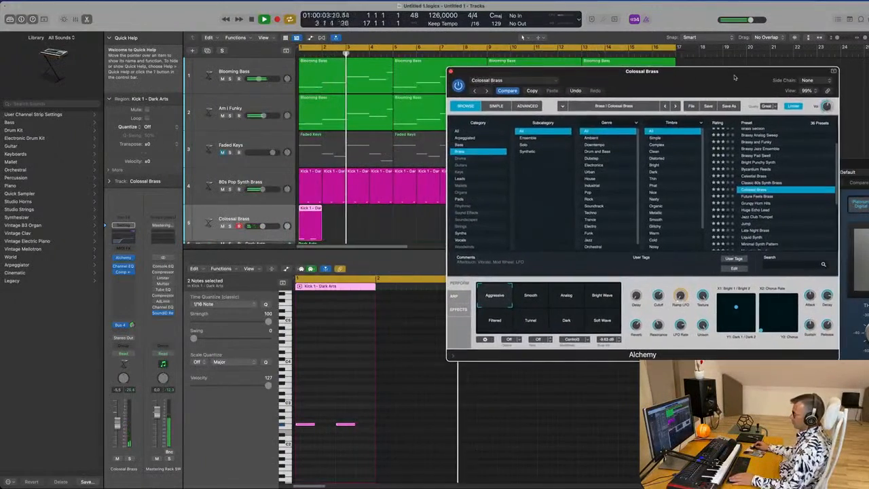
{"action": "key", "text": "space"}
Step: Close Alchemy and copy the Colossal Brass region to bars 5, 9 and 13
{"action": "left_click", "coordinate": [522, 38]}
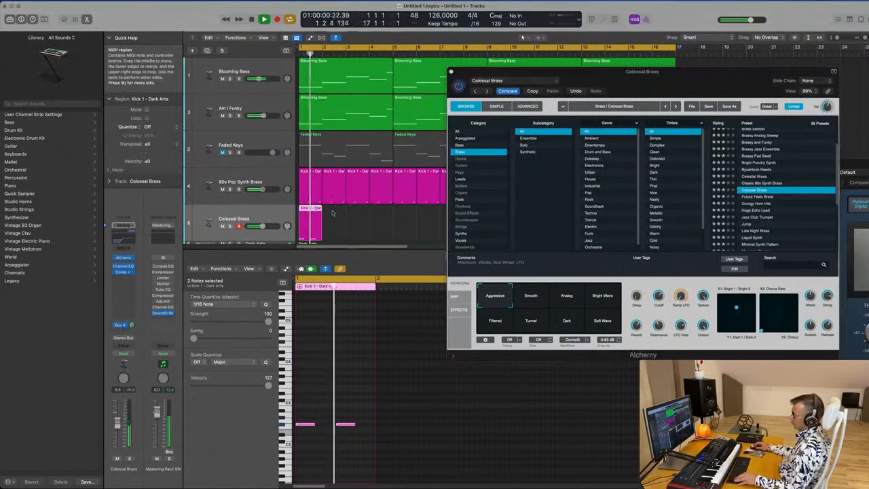
{"action": "left_click_drag", "start_coordinate": [351, 216], "coordinate": [473, 217]}
{"action": "left_click", "coordinate": [451, 72]}
{"action": "key", "text": "super+Left"}
{"action": "left_click", "coordinate": [349, 224]}
{"action": "scroll", "coordinate": [448, 211], "scroll_direction": "down", "scroll_amount": 2}
{"action": "scroll", "coordinate": [448, 212], "scroll_direction": "down", "scroll_amount": 2}
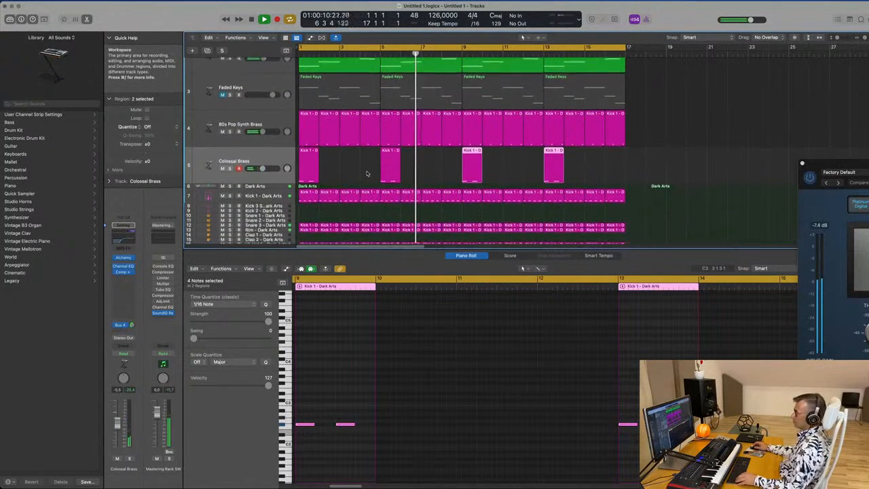
Step: Copy the bar 1 Hi-Hat 1 region to the Hi-Hat Open track and load the Hi-Hat Open - 808 Flex patch
{"action": "scroll", "coordinate": [370, 194], "scroll_direction": "down", "scroll_amount": 2}
{"action": "left_click", "coordinate": [341, 191]}
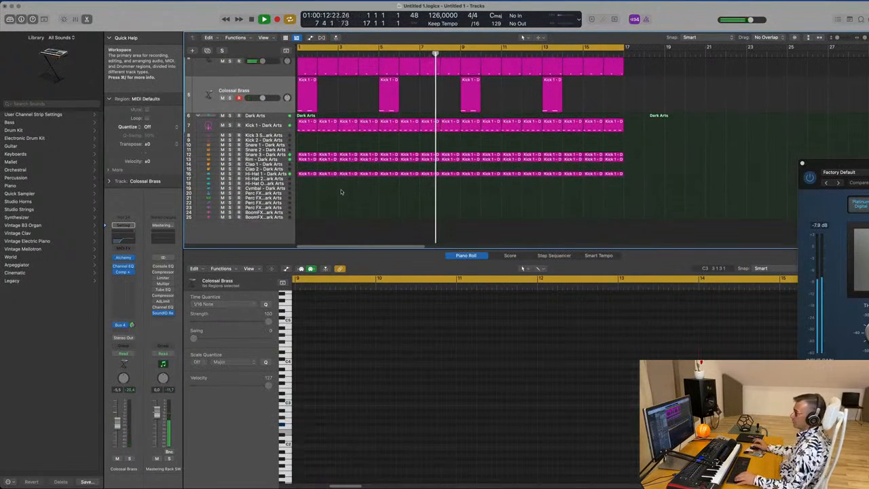
{"action": "left_click", "coordinate": [303, 173]}
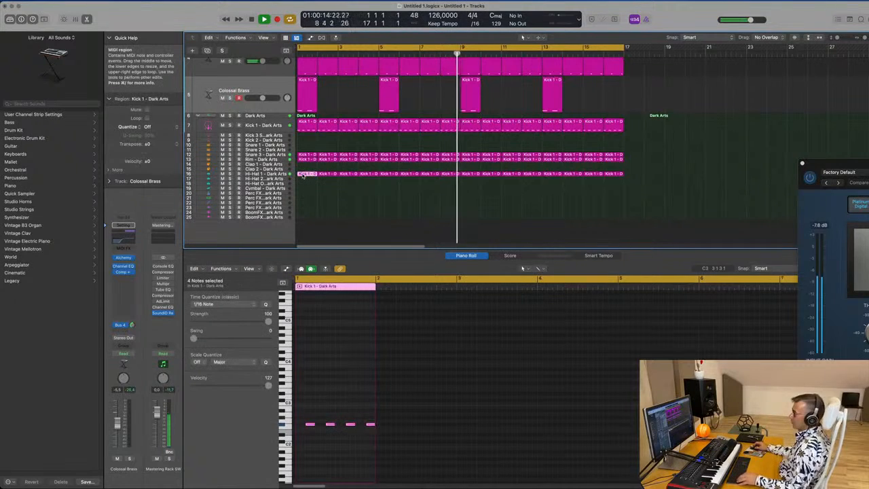
{"action": "left_click_drag", "start_coordinate": [303, 175], "coordinate": [303, 188]}
{"action": "key", "text": "Return"}
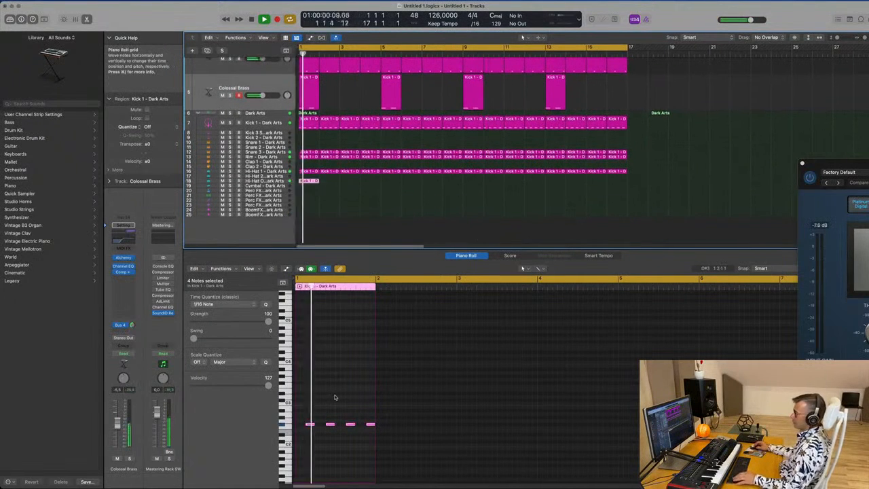
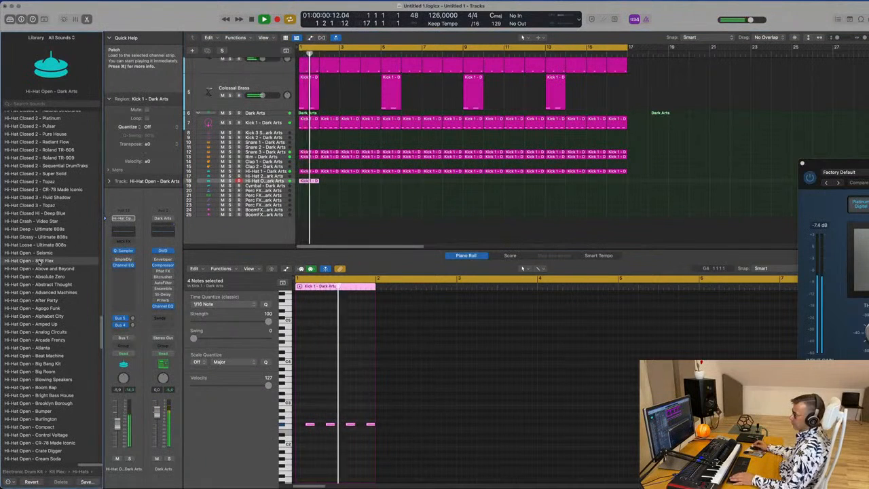
{"action": "left_click", "coordinate": [298, 195]}
Step: Repeat the Hi-Hat Open region from bar 1 through bar 16
{"action": "left_click", "coordinate": [309, 182]}
{"action": "key", "text": "super+r"}
{"action": "key", "text": "super+r"}
{"action": "key", "text": "super+r"}
{"action": "key", "text": "super+r"}
{"action": "key", "text": "super+r"}
{"action": "key", "text": "super+r"}
{"action": "key", "text": "super+r"}
{"action": "key", "text": "super+r"}
{"action": "key", "text": "super+r"}
{"action": "key", "text": "super+r"}
{"action": "key", "text": "super+r"}
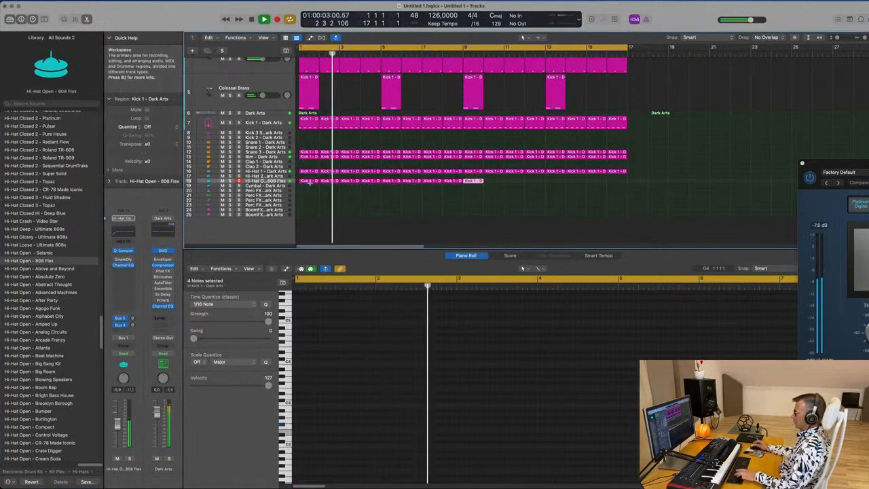
{"action": "key", "text": "super+r"}
{"action": "key", "text": "super+r"}
{"action": "key", "text": "super+r"}
{"action": "key", "text": "super+r"}
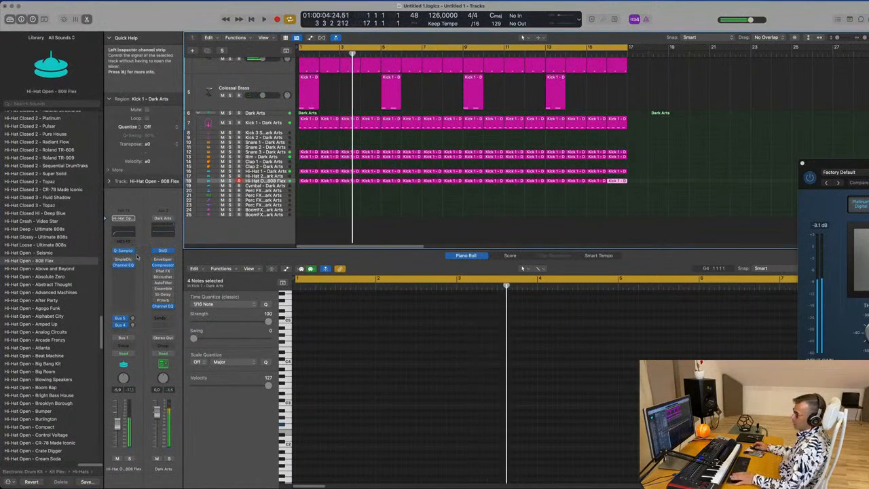
Step: Audition the Analog Circuits, Big Bang Kit and Bright Bass House patches on the Hi-Hat Open track during playback
{"action": "left_click", "coordinate": [35, 332]}
{"action": "scroll", "coordinate": [38, 314], "scroll_direction": "down", "scroll_amount": 2}
{"action": "left_click", "coordinate": [41, 314]}
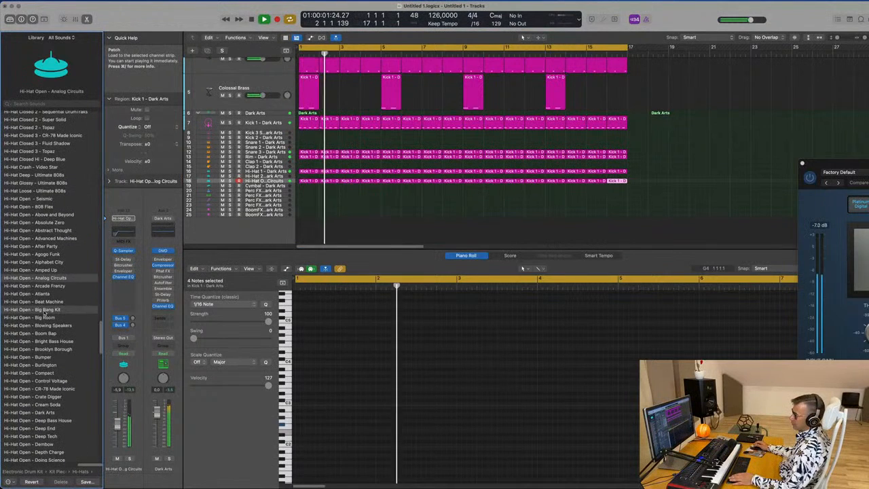
{"action": "scroll", "coordinate": [44, 314], "scroll_direction": "down", "scroll_amount": 2}
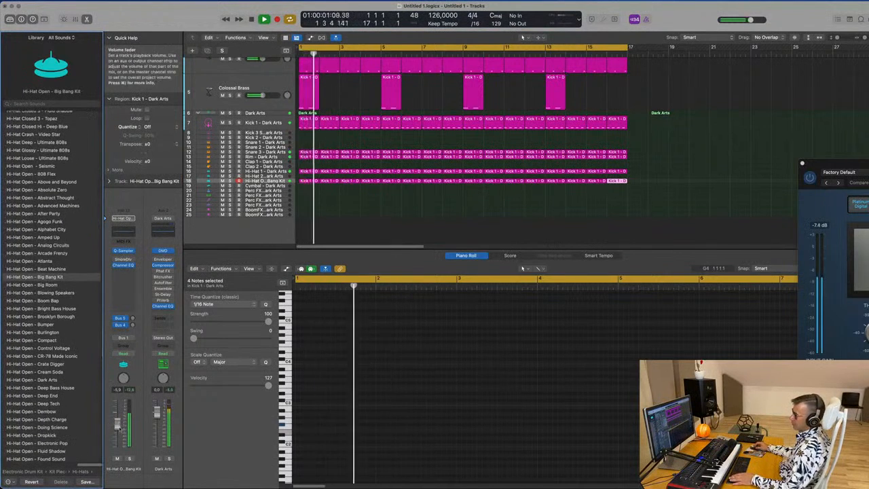
{"action": "left_click", "coordinate": [51, 302]}
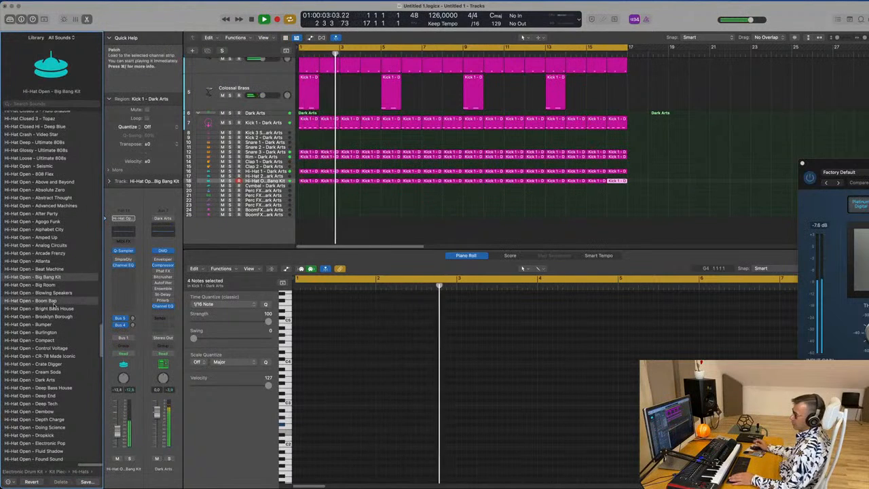
{"action": "left_click", "coordinate": [52, 308]}
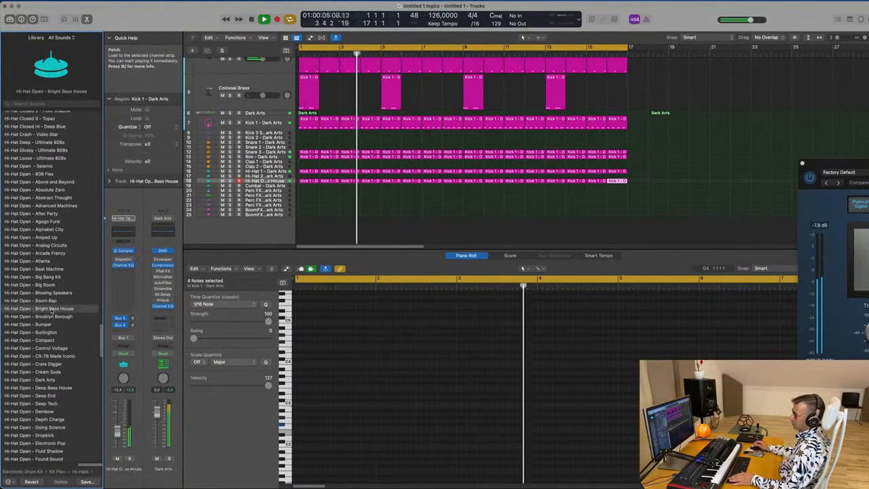
{"action": "scroll", "coordinate": [52, 310], "scroll_direction": "down", "scroll_amount": 2}
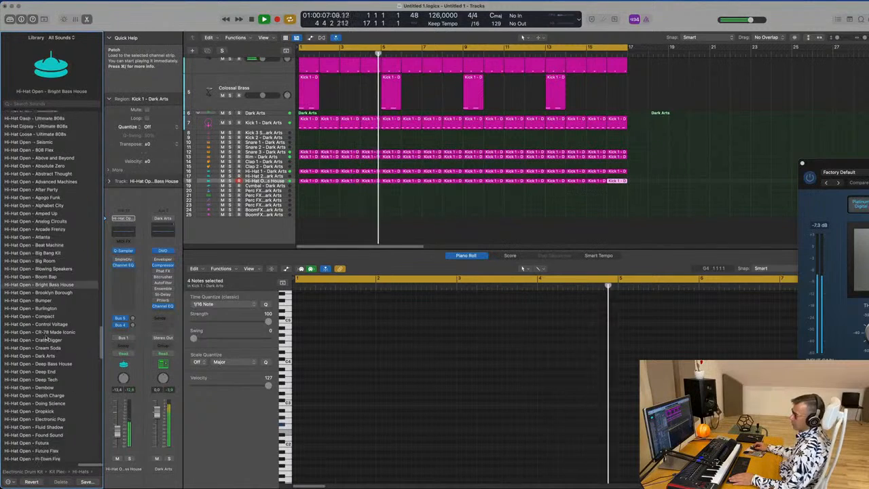
Step: Audition the Crate Digger, Found Sound, H-Town Fire, Heavy Bass House and Modern CR-8000 open hi-hat patches
{"action": "left_click", "coordinate": [49, 338]}
{"action": "scroll", "coordinate": [49, 346], "scroll_direction": "down", "scroll_amount": 4}
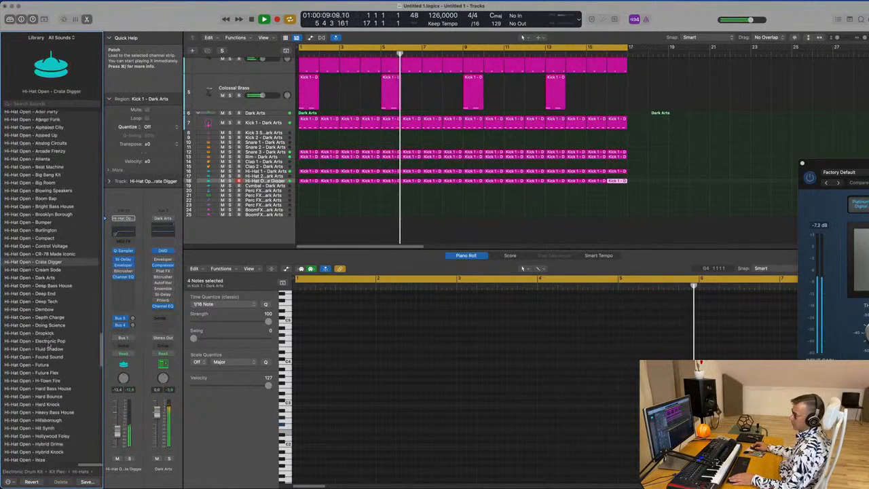
{"action": "left_click", "coordinate": [49, 345]}
{"action": "scroll", "coordinate": [48, 346], "scroll_direction": "down", "scroll_amount": 1}
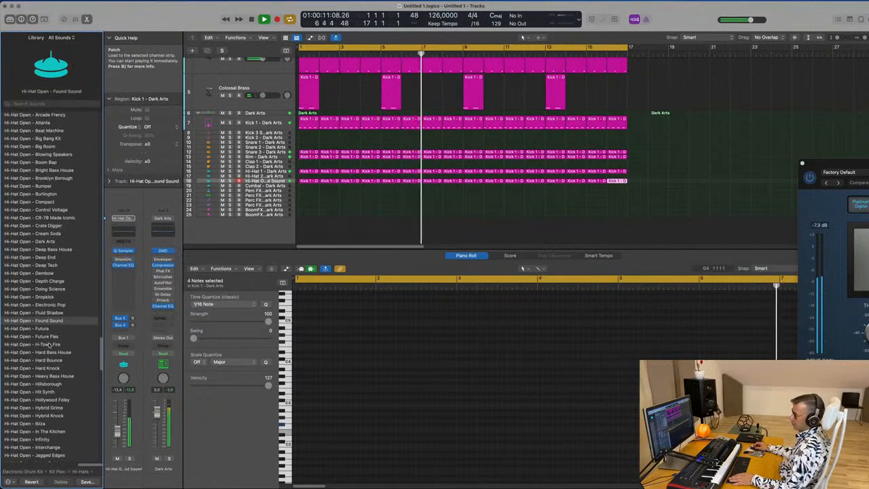
{"action": "scroll", "coordinate": [49, 344], "scroll_direction": "down", "scroll_amount": 1}
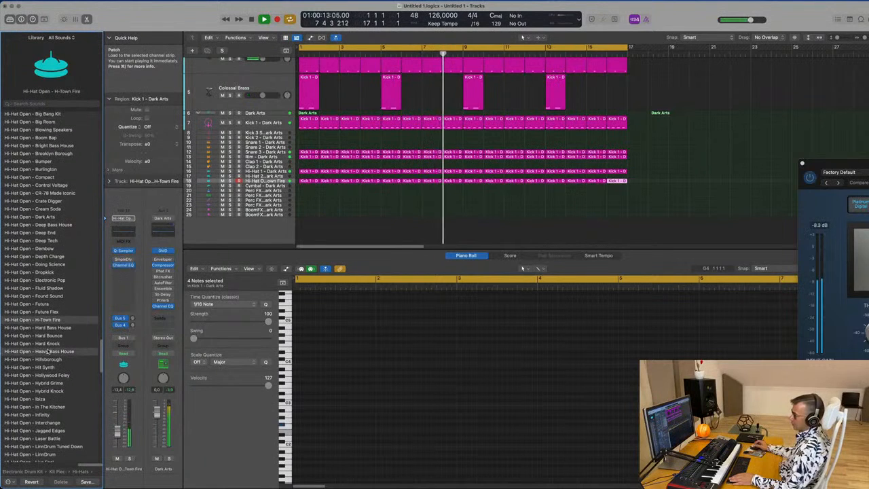
{"action": "left_click", "coordinate": [47, 352]}
{"action": "scroll", "coordinate": [49, 352], "scroll_direction": "down", "scroll_amount": 3}
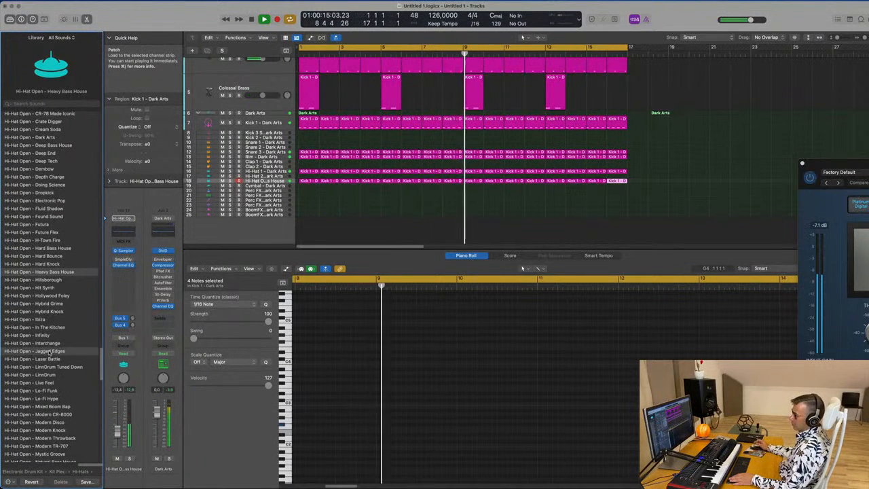
{"action": "scroll", "coordinate": [49, 351], "scroll_direction": "down", "scroll_amount": 3}
{"action": "left_click", "coordinate": [49, 351]}
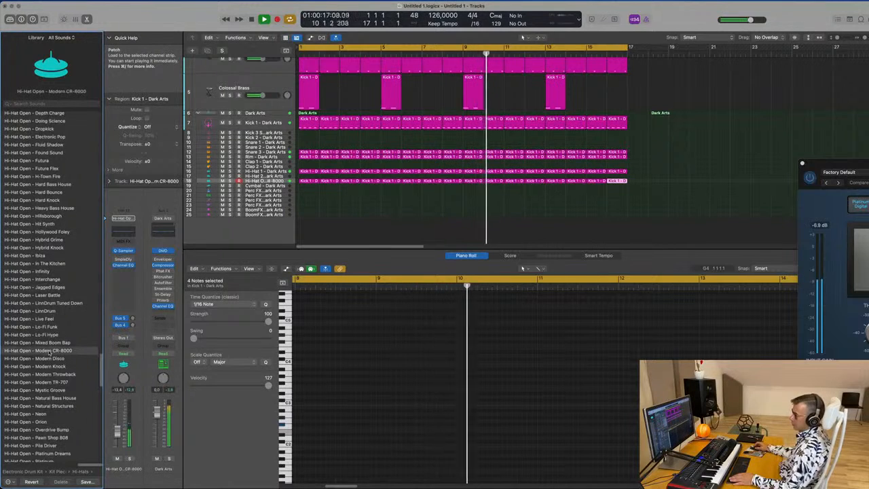
Step: Audition the Platinum patch, load Hi-Hat Open - Roland TR-909, and restart playback from the beginning
{"action": "scroll", "coordinate": [47, 359], "scroll_direction": "down", "scroll_amount": 2}
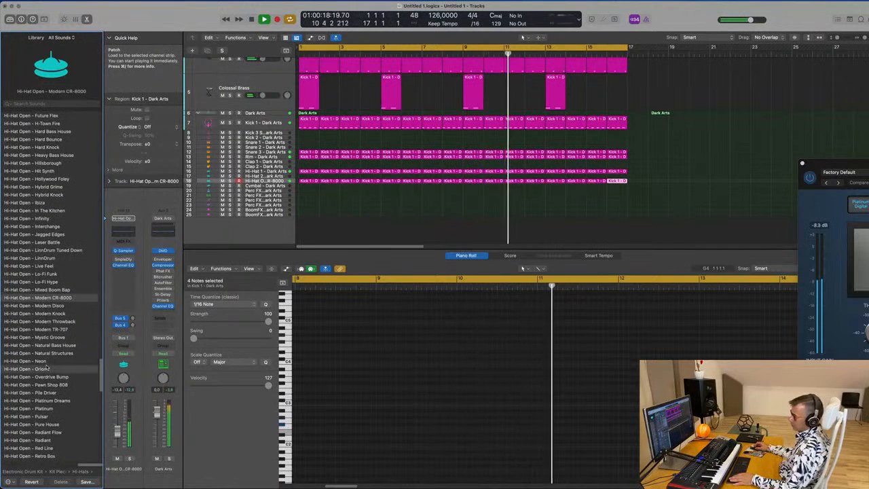
{"action": "scroll", "coordinate": [46, 368], "scroll_direction": "down", "scroll_amount": 2}
{"action": "left_click", "coordinate": [47, 377]}
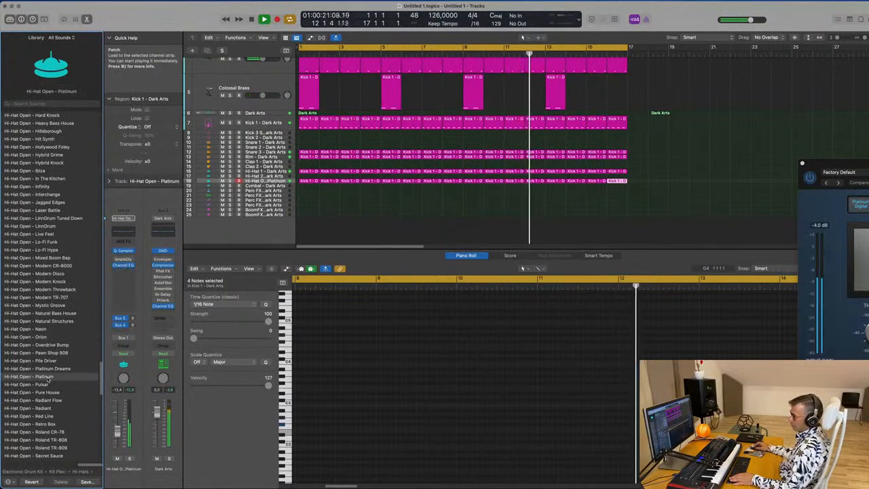
{"action": "scroll", "coordinate": [48, 381], "scroll_direction": "down", "scroll_amount": 3}
{"action": "left_click", "coordinate": [54, 384]}
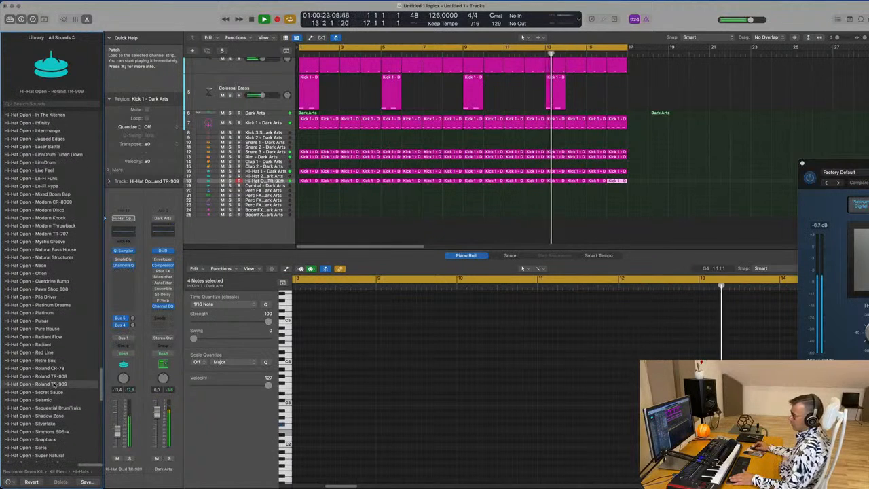
{"action": "key", "text": "space"}
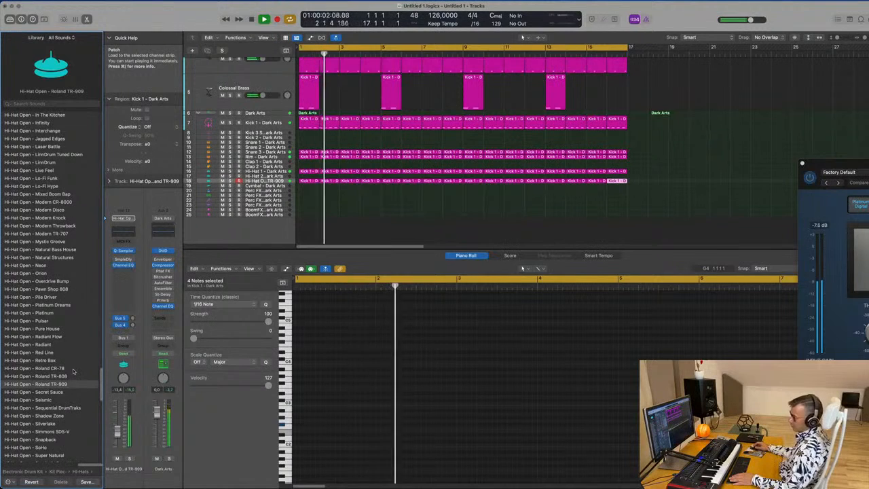
Step: Select all regions on the Hi-Hat Open track and transpose their notes up one octave, playing from the start
{"action": "key", "text": "Return"}
{"action": "left_click", "coordinate": [263, 180]}
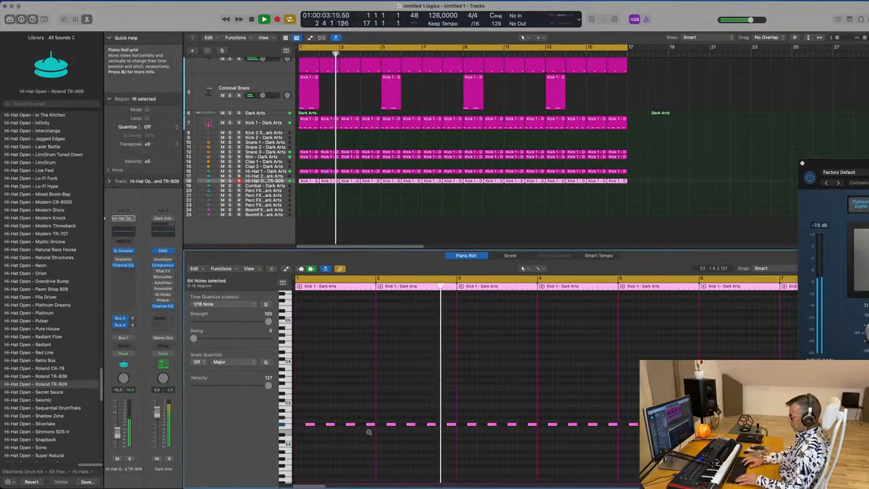
{"action": "key", "text": "alt+shift+Up"}
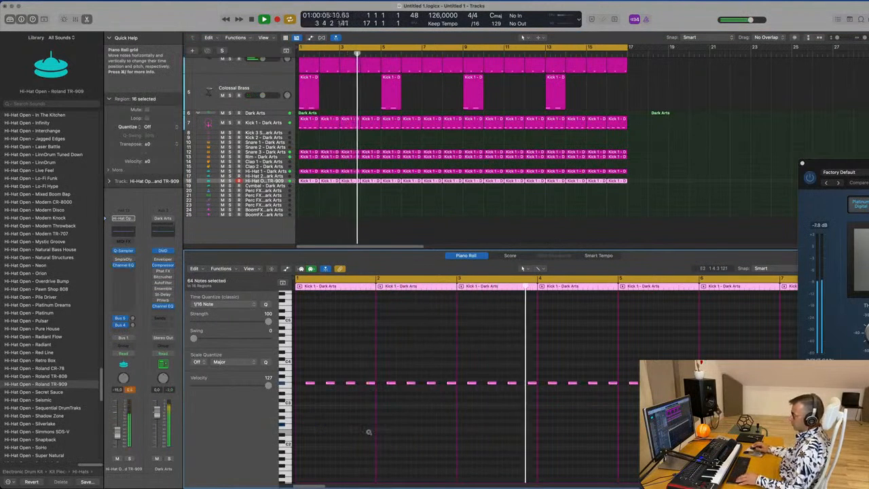
{"action": "key", "text": "Return"}
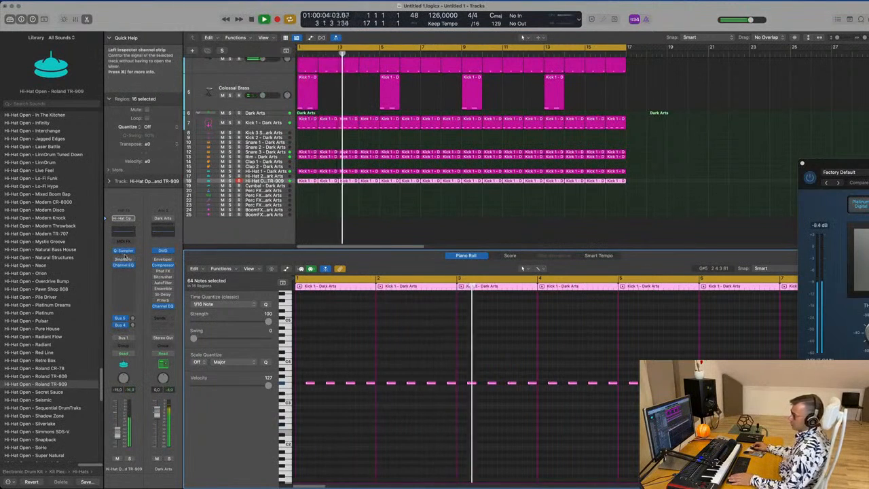
Step: Raise the Hi-Hat Open track's Bus 4 delay send and set its Bus 5 reverb send to about -5.8 dB
{"action": "left_click", "coordinate": [132, 320]}
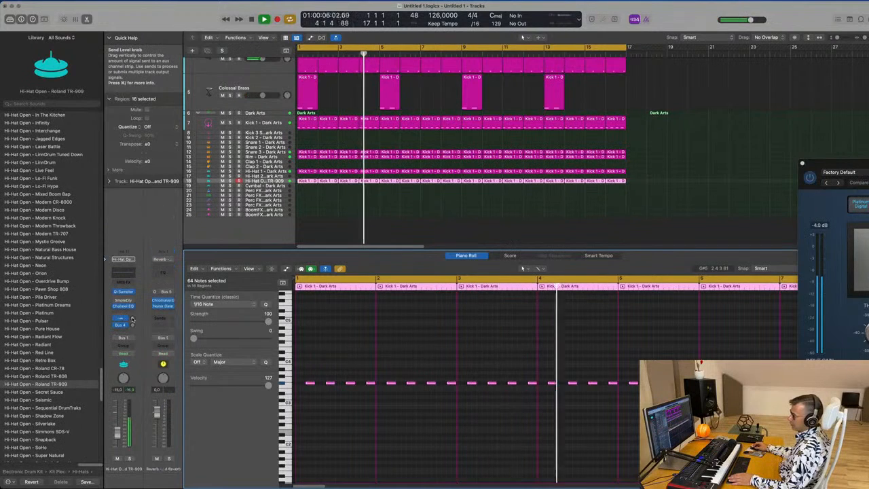
{"action": "left_click", "coordinate": [132, 318]}
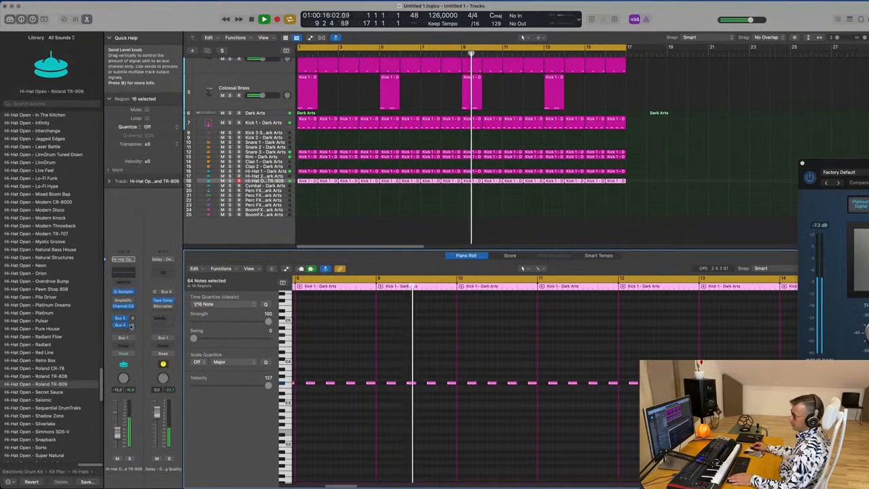
{"action": "left_click", "coordinate": [131, 319]}
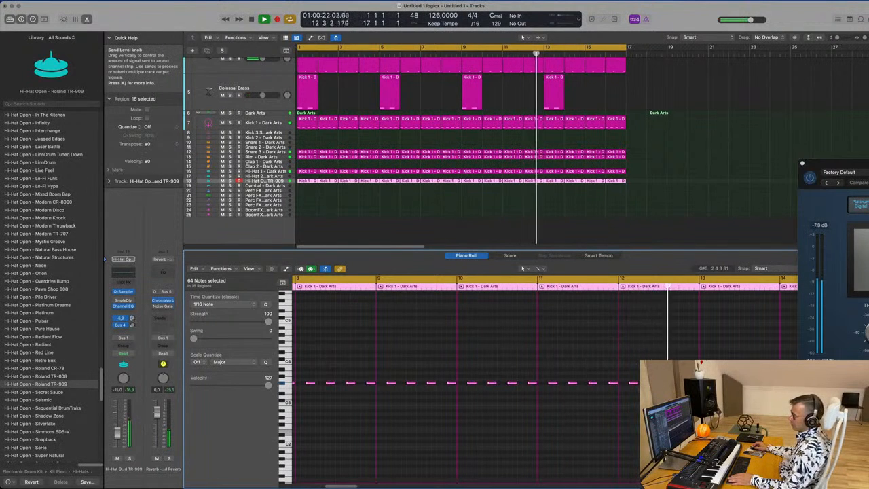
Step: Deselect the hi-hat regions and hide the Piano Roll to give the track arrangement the full height
{"action": "scroll", "coordinate": [672, 136], "scroll_direction": "up", "scroll_amount": 4}
{"action": "left_click", "coordinate": [672, 136]}
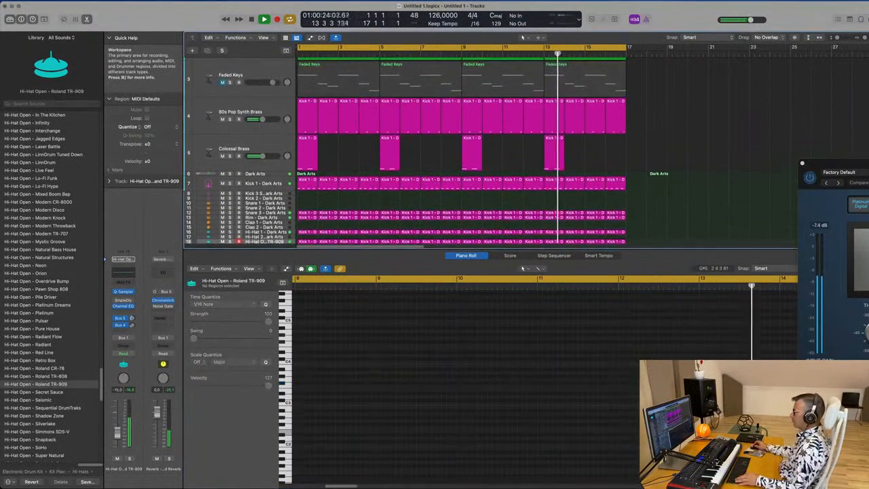
{"action": "scroll", "coordinate": [671, 134], "scroll_direction": "up", "scroll_amount": 4}
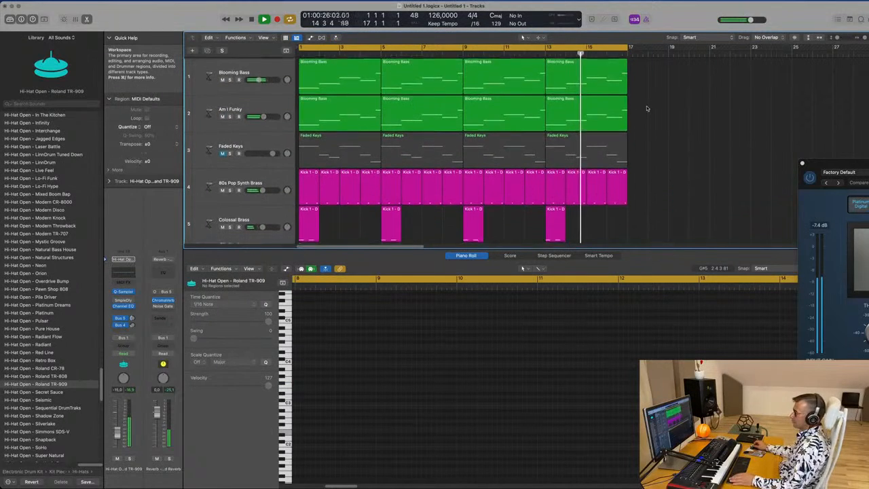
{"action": "key", "text": "e"}
{"action": "key", "text": "x"}
{"action": "key", "text": "x"}
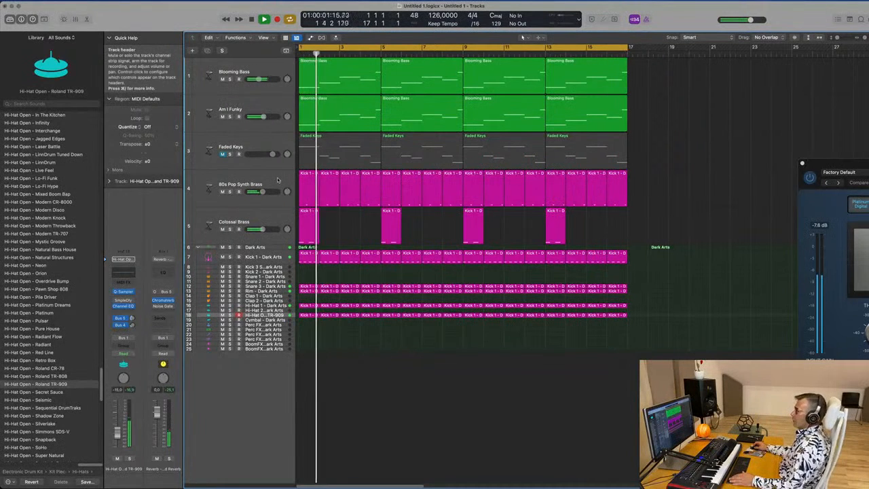
Step: Duplicate the Faded Keys track and copy its first region to bar 1 of the new track
{"action": "left_click", "coordinate": [268, 150]}
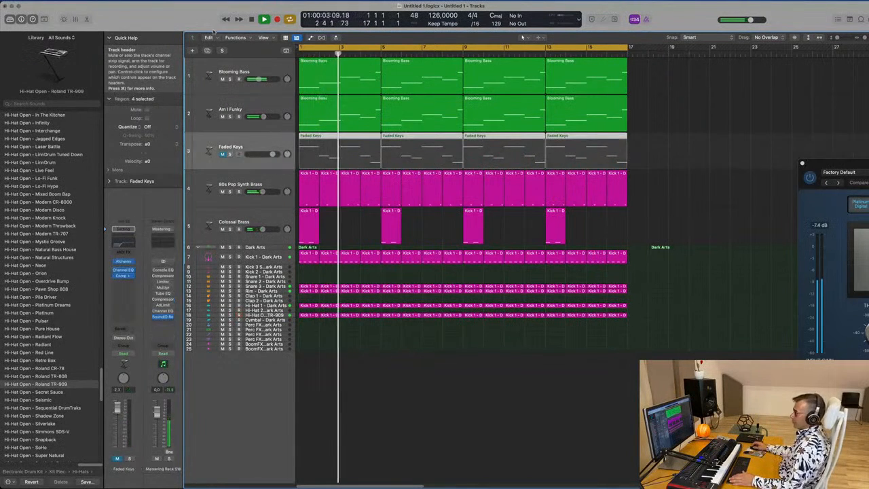
{"action": "key", "text": "super+d"}
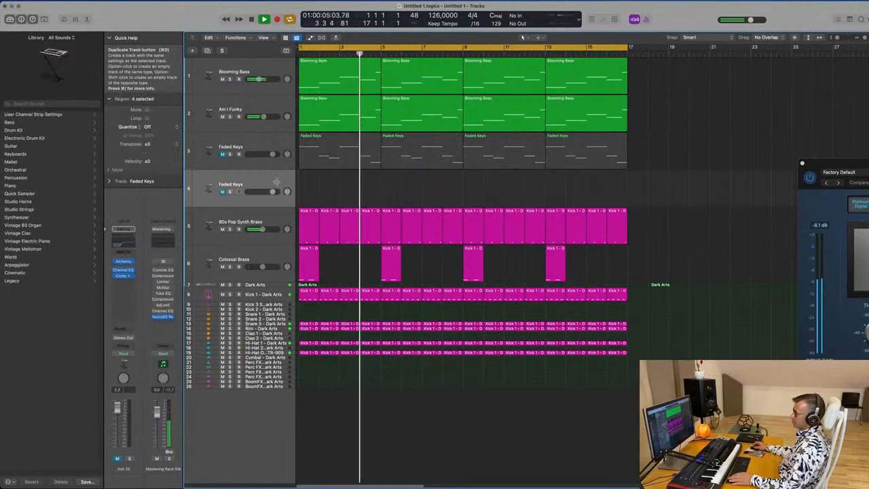
{"action": "left_click_drag", "start_coordinate": [337, 147], "coordinate": [337, 190]}
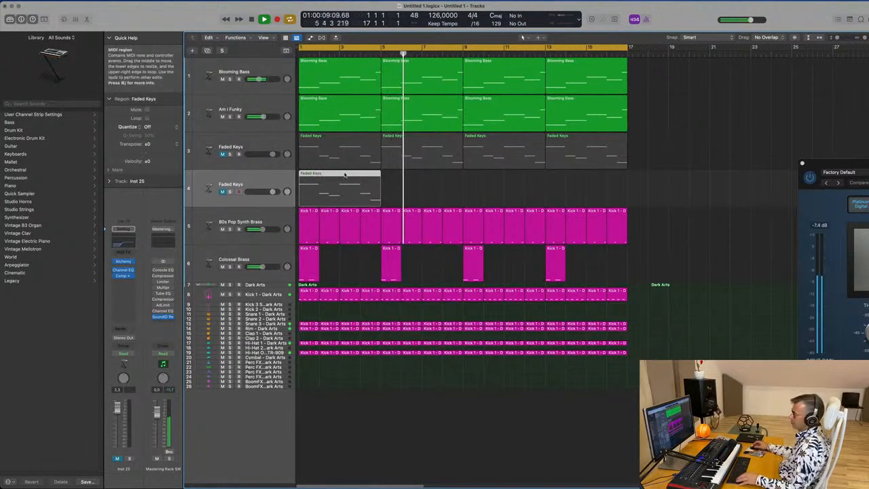
Step: Delete all but the first note in the copied Faded Keys region and stretch that note across all four bars
{"action": "double_click", "coordinate": [344, 175]}
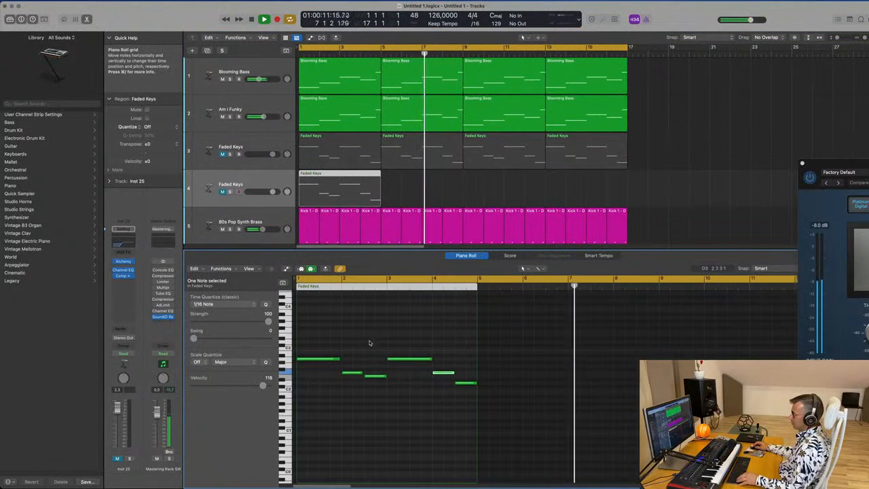
{"action": "left_click_drag", "start_coordinate": [349, 345], "coordinate": [466, 417]}
{"action": "key", "text": "Delete"}
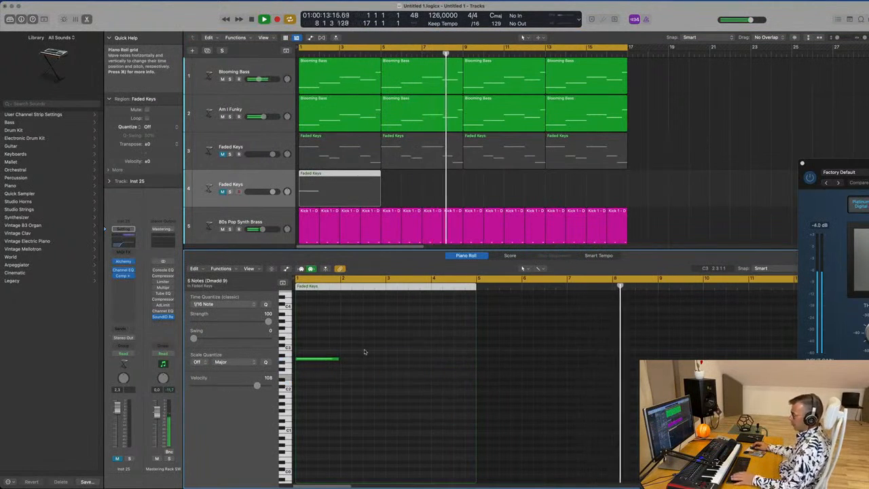
{"action": "left_click_drag", "start_coordinate": [337, 358], "coordinate": [475, 368]}
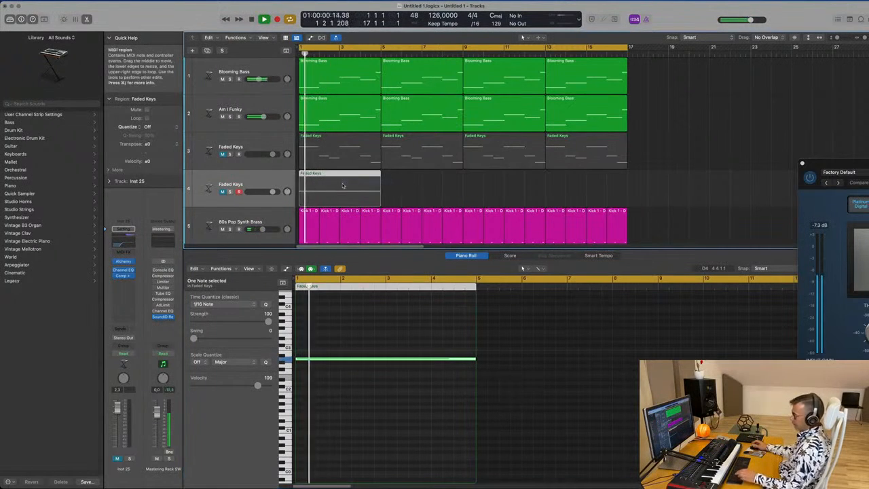
Step: Repeat the one-note region three times through bar 16 and unmute the duplicated Faded Keys track
{"action": "key", "text": "super+r"}
{"action": "key", "text": "super+r"}
{"action": "key", "text": "super+r"}
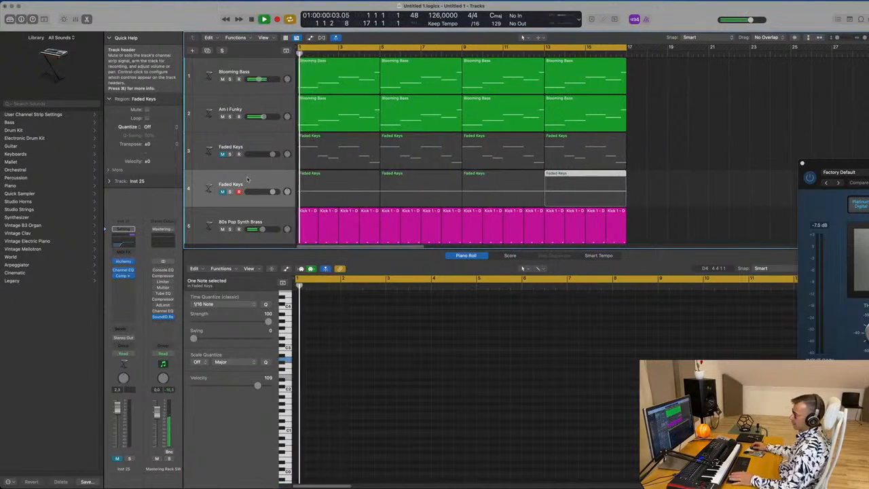
{"action": "left_click", "coordinate": [222, 191]}
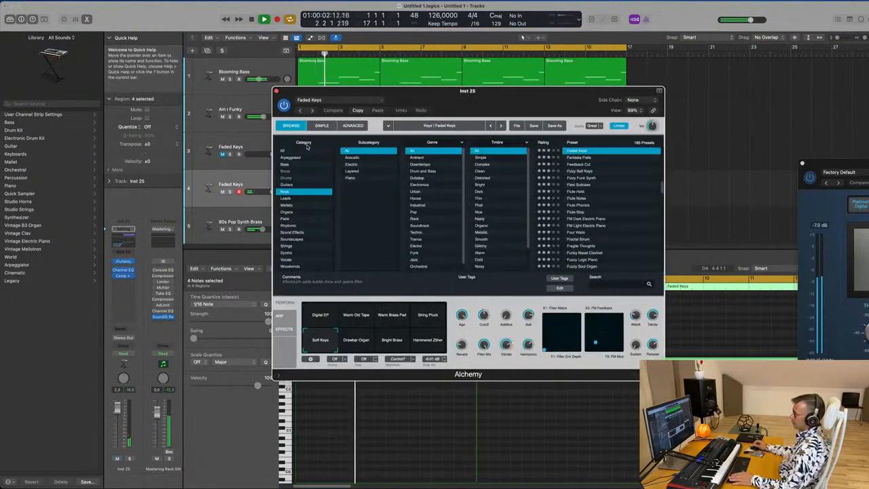
Step: Load the Beneath The Waves preset from Alchemy's Soundscapes category on the duplicated track and reposition the plug-in window
{"action": "left_click", "coordinate": [293, 239]}
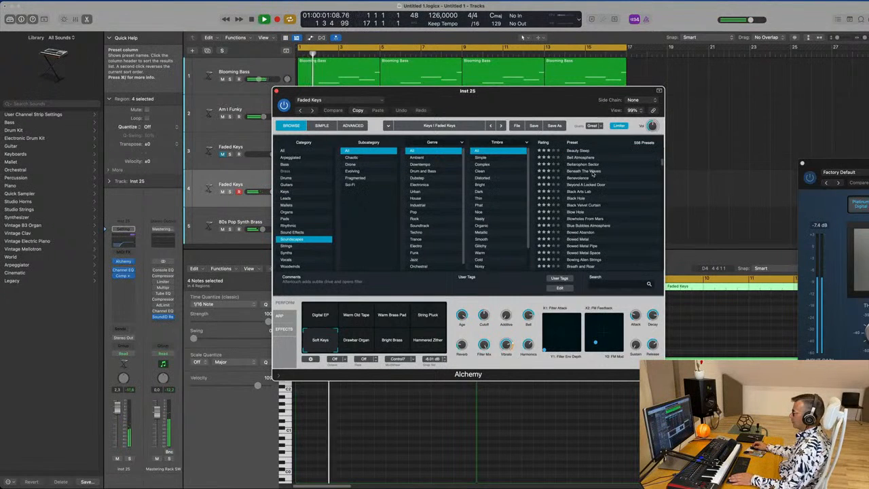
{"action": "left_click_drag", "start_coordinate": [520, 103], "coordinate": [568, 124]}
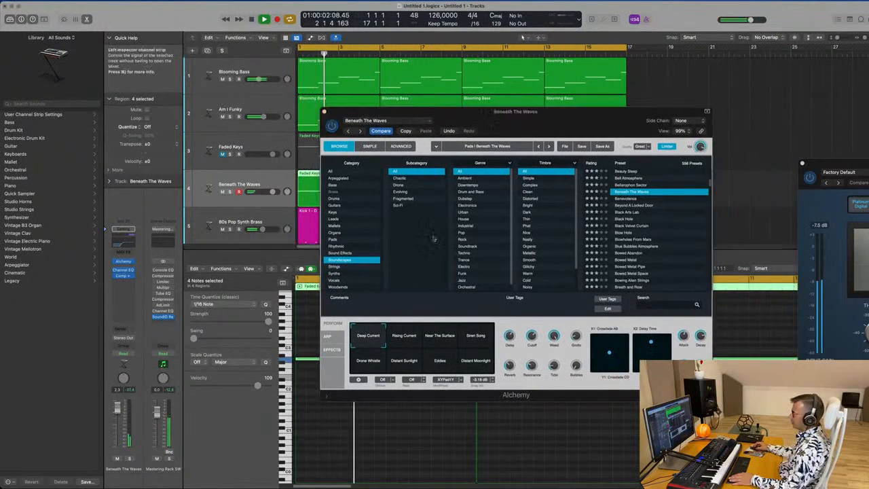
{"action": "left_click_drag", "start_coordinate": [381, 112], "coordinate": [628, 89]}
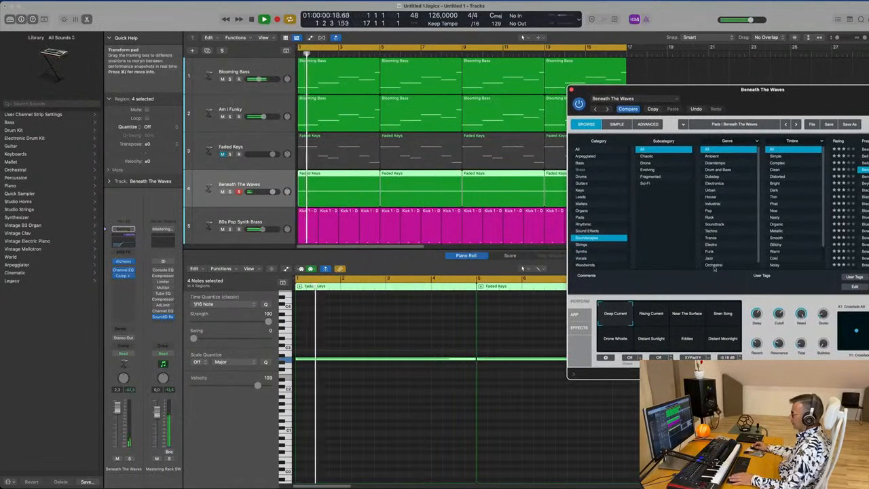
{"action": "left_click_drag", "start_coordinate": [689, 89], "coordinate": [382, 113]}
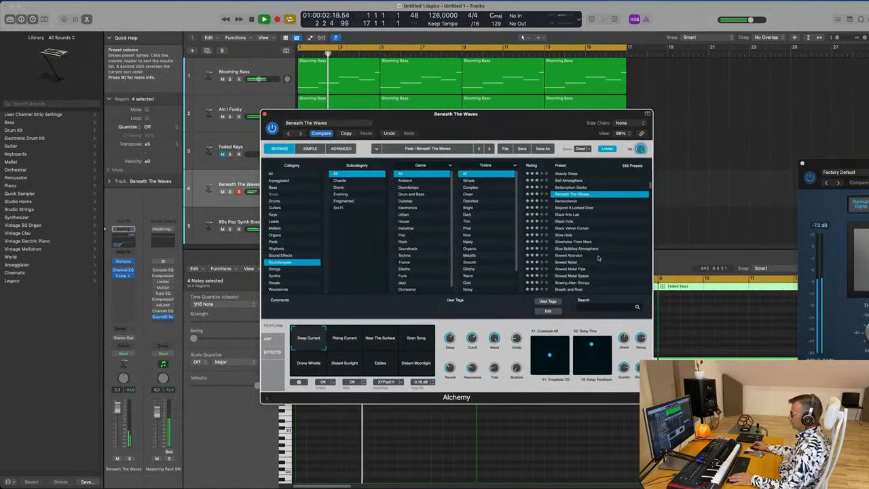
Step: Try Alchemy's Black Velvet Curtain preset on the soundscape track, repositioning the plug-in window and lowering the track's volume
{"action": "scroll", "coordinate": [598, 258], "scroll_direction": "down", "scroll_amount": 2}
{"action": "left_click", "coordinate": [573, 210]}
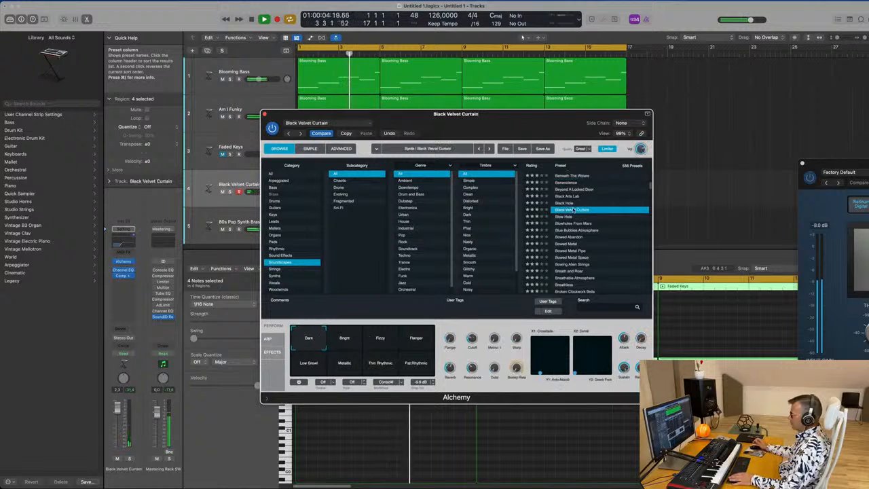
{"action": "left_click_drag", "start_coordinate": [520, 109], "coordinate": [592, 97]}
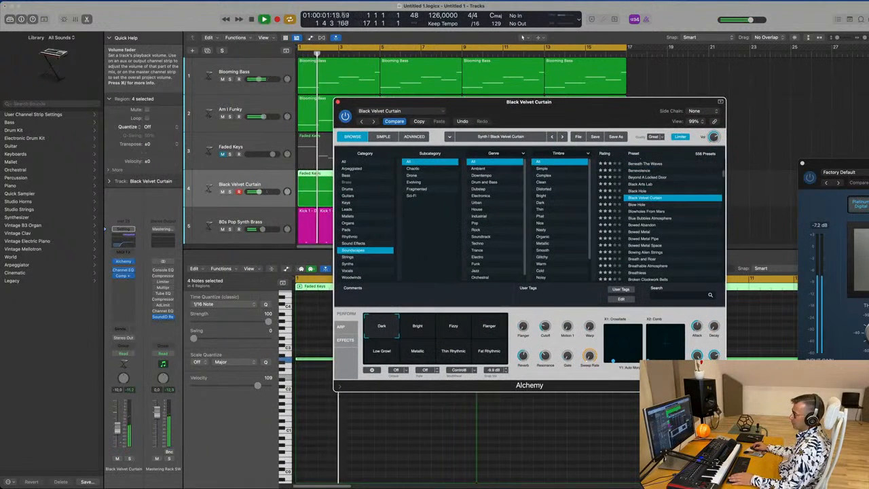
{"action": "left_click", "coordinate": [117, 429]}
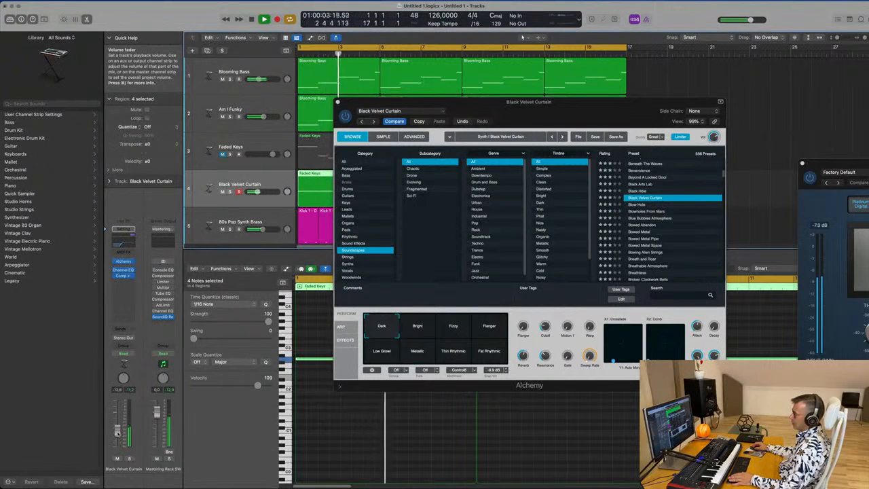
Step: Audition Black Velvet Curtain's other performance snapshots, from Bright and Fizzy to Fat Rhythmic, raising the track's volume between them
{"action": "left_click", "coordinate": [422, 331]}
{"action": "left_click", "coordinate": [464, 331]}
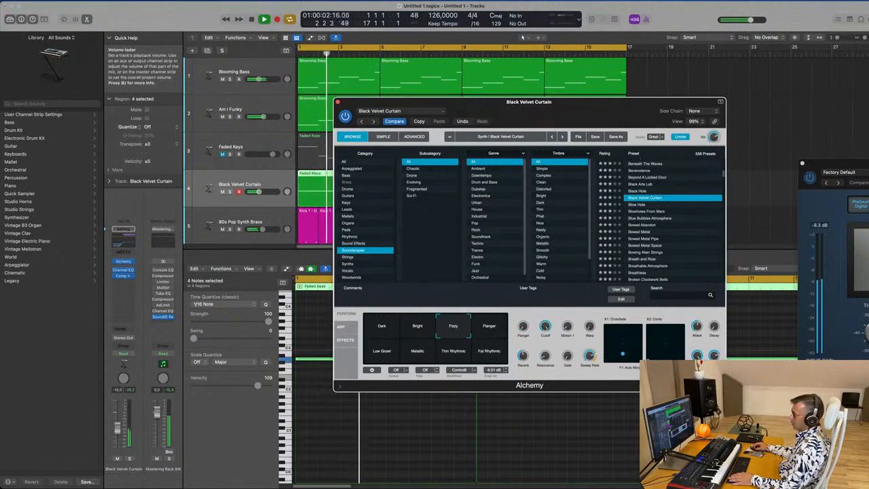
{"action": "left_click", "coordinate": [131, 424]}
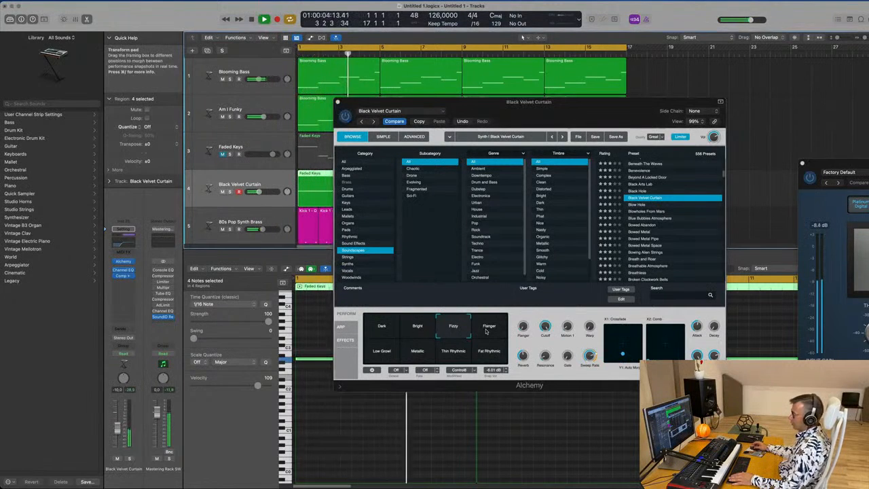
{"action": "left_click", "coordinate": [486, 332]}
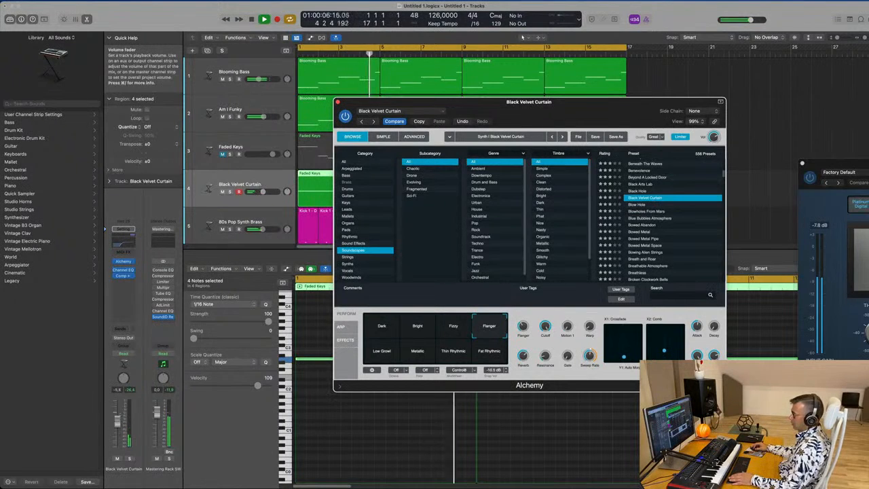
{"action": "left_click", "coordinate": [117, 419]}
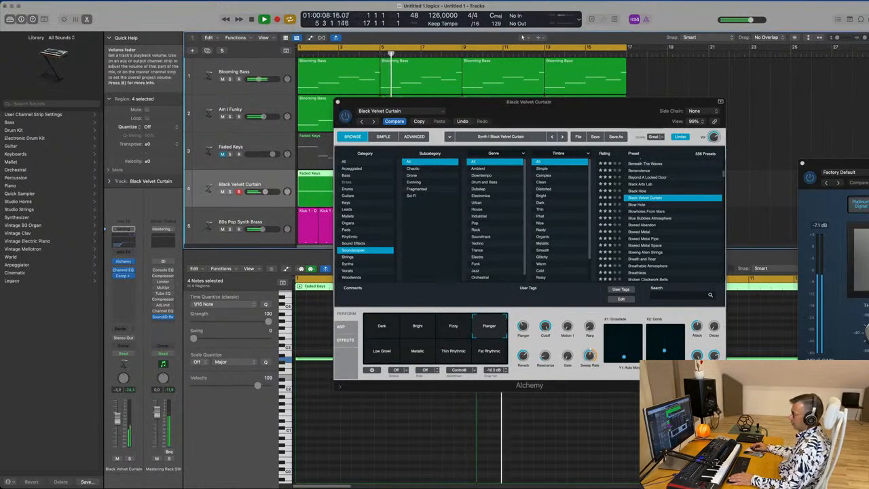
{"action": "left_click", "coordinate": [387, 361]}
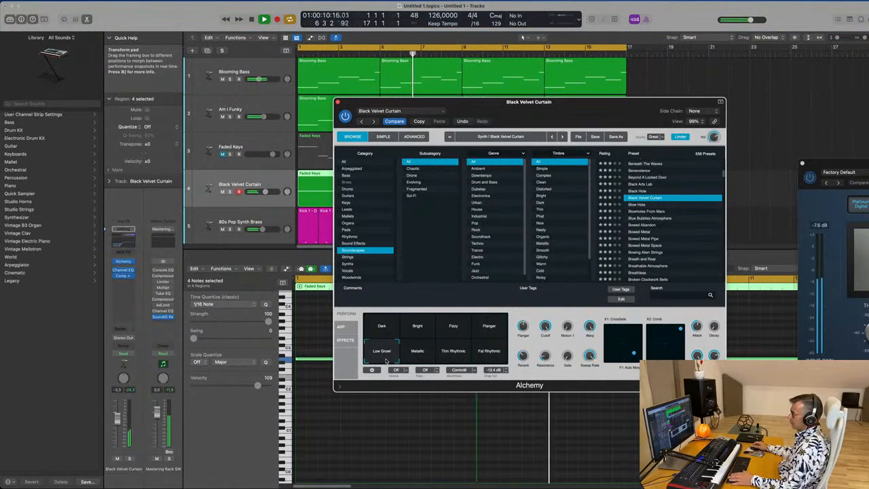
{"action": "left_click", "coordinate": [425, 352]}
{"action": "left_click", "coordinate": [450, 351]}
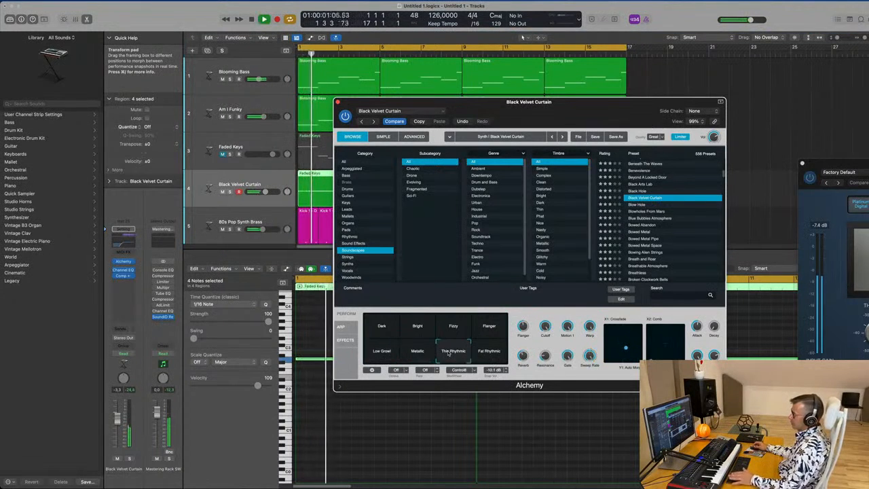
{"action": "left_click", "coordinate": [491, 349]}
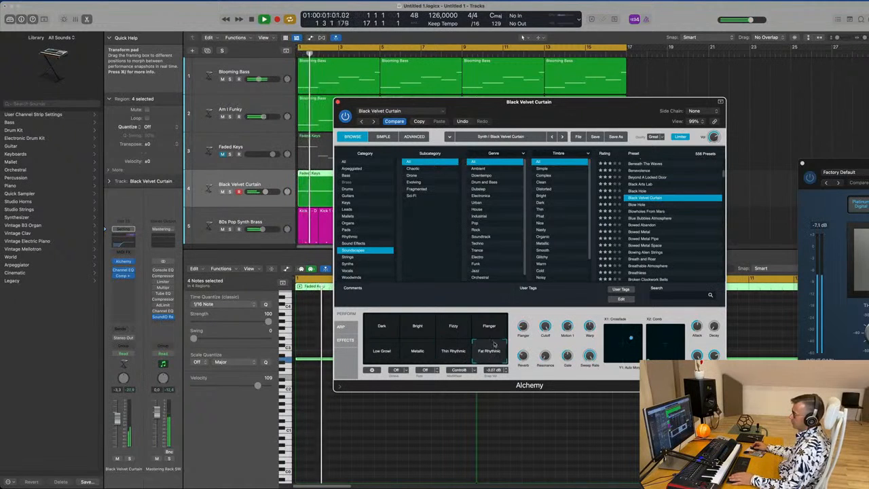
Step: Return Black Velvet Curtain to its Dark snapshot and lower the track's volume to about -16 dB during playback
{"action": "left_click", "coordinate": [381, 328]}
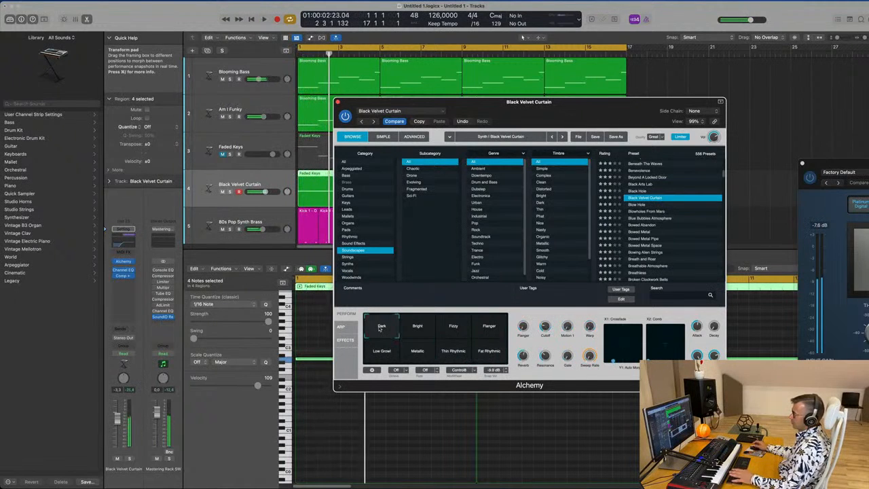
{"action": "key", "text": "space"}
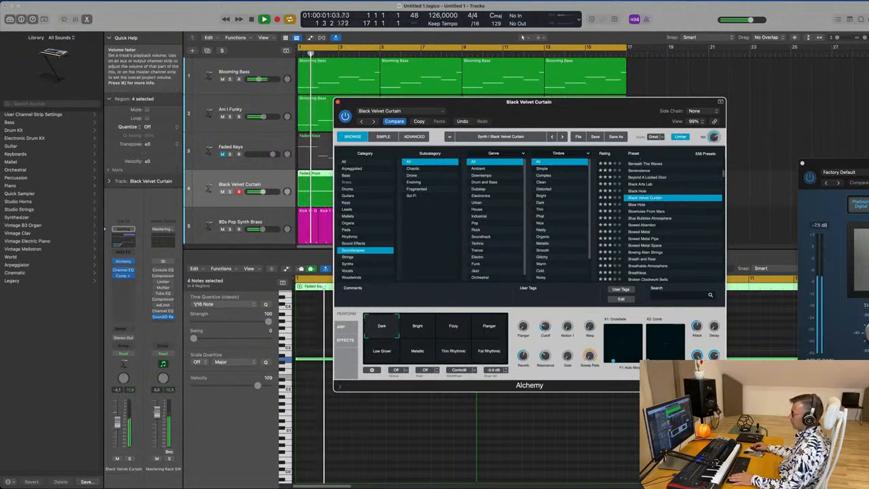
{"action": "left_click", "coordinate": [118, 432]}
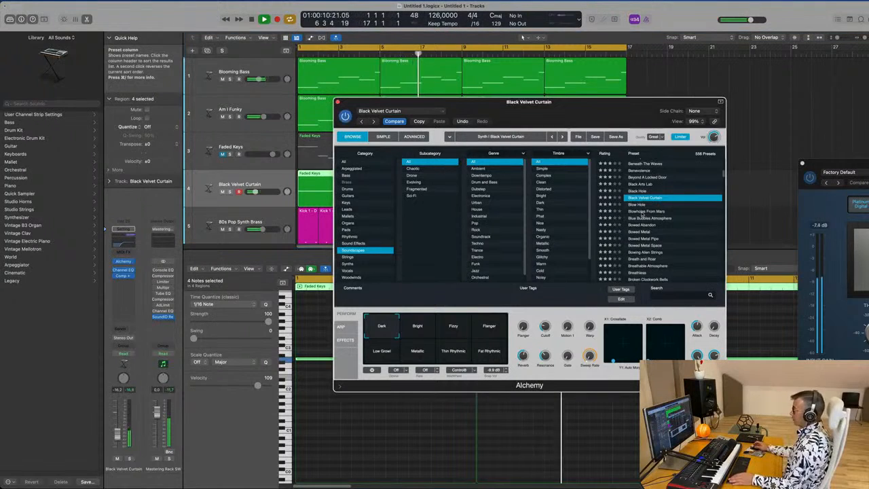
Step: Load Alchemy's Blowholes From Mars soundscape preset and raise the track's volume to about -8.2 dB, moving the plug-in window as needed
{"action": "left_click", "coordinate": [644, 211]}
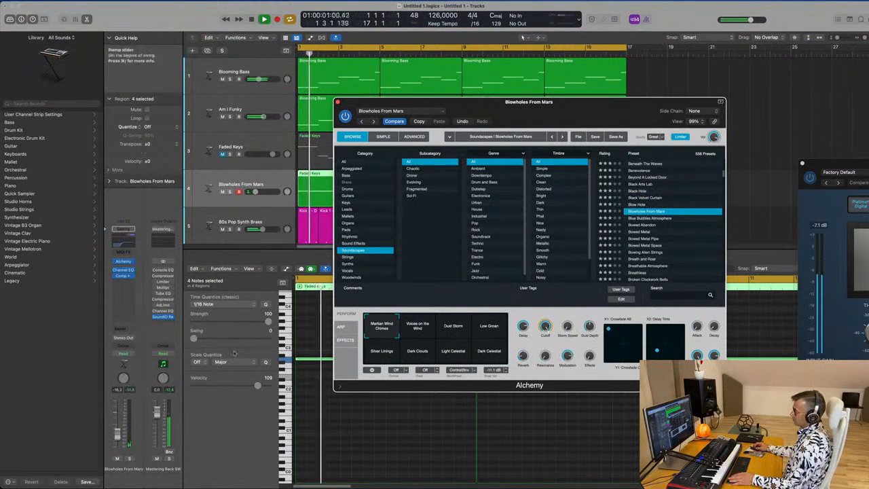
{"action": "left_click", "coordinate": [522, 37]}
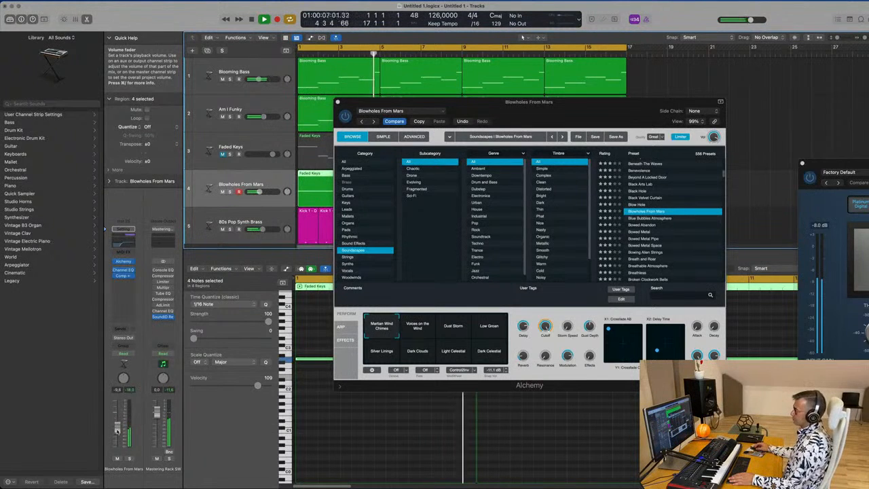
{"action": "left_click_drag", "start_coordinate": [552, 107], "coordinate": [536, 202]}
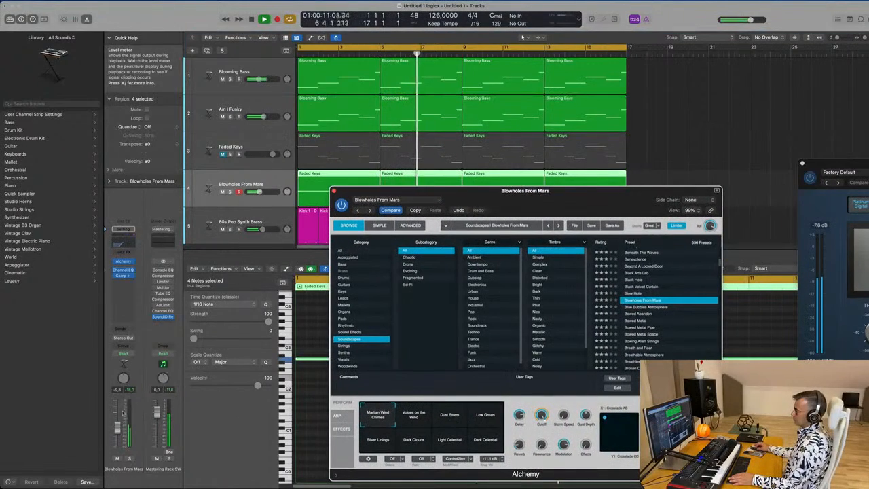
{"action": "left_click", "coordinate": [361, 167]}
{"action": "left_click_drag", "start_coordinate": [409, 192], "coordinate": [403, 262]}
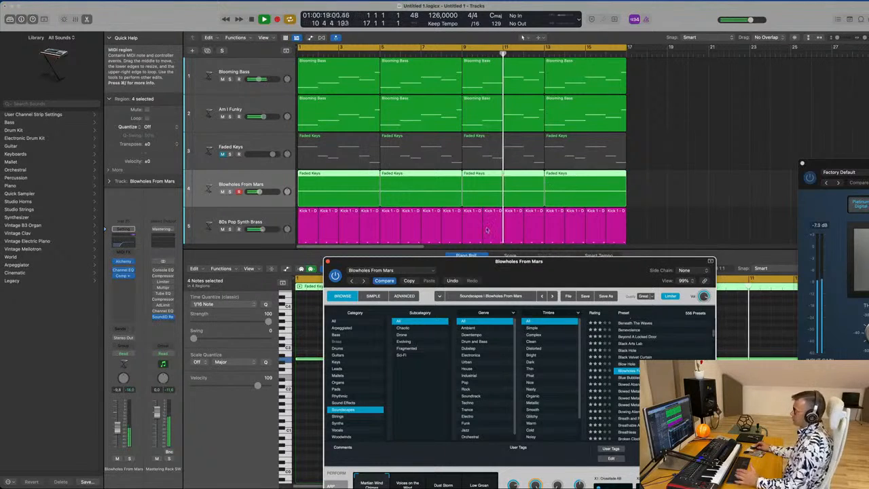
{"action": "left_click_drag", "start_coordinate": [514, 265], "coordinate": [449, 170]}
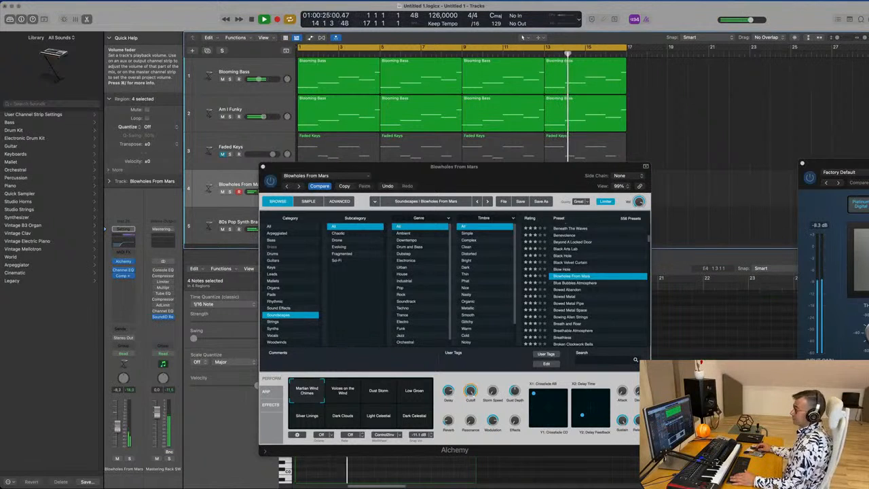
Step: Set the Blowholes From Mars track's volume to about -7.8 dB and close the Alchemy window and lower editors to show all tracks
{"action": "left_click", "coordinate": [262, 167]}
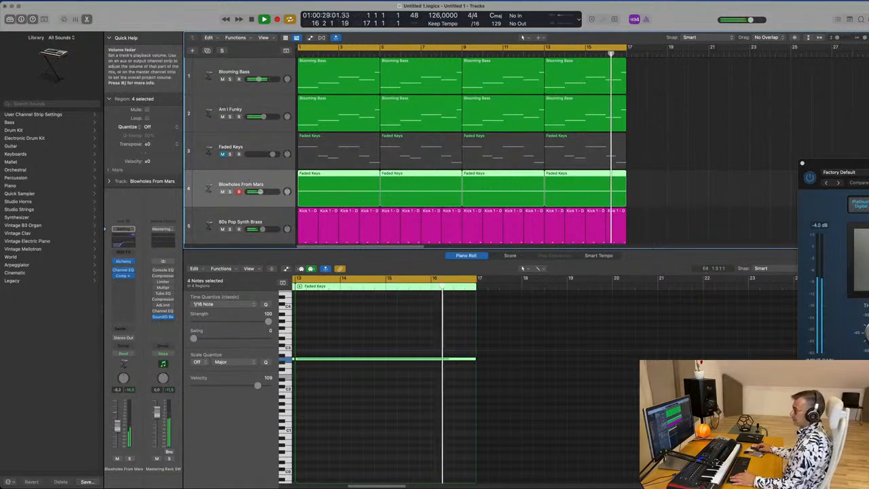
{"action": "key", "text": "x"}
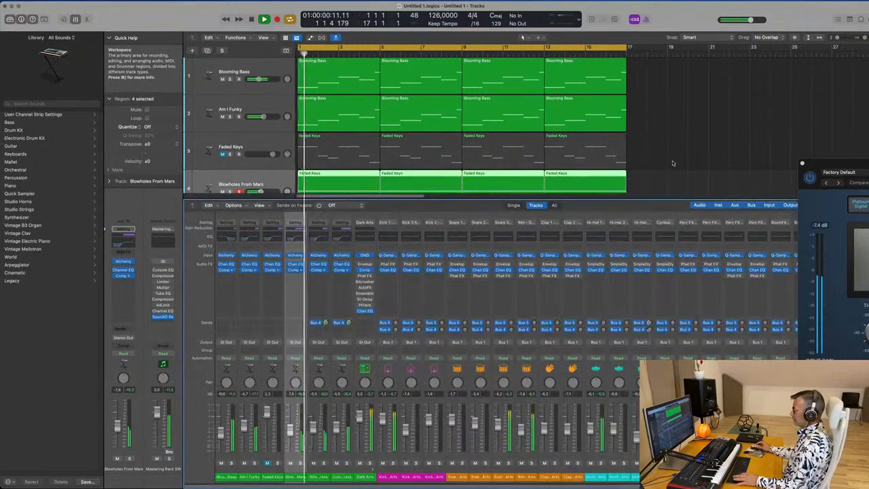
{"action": "key", "text": "x"}
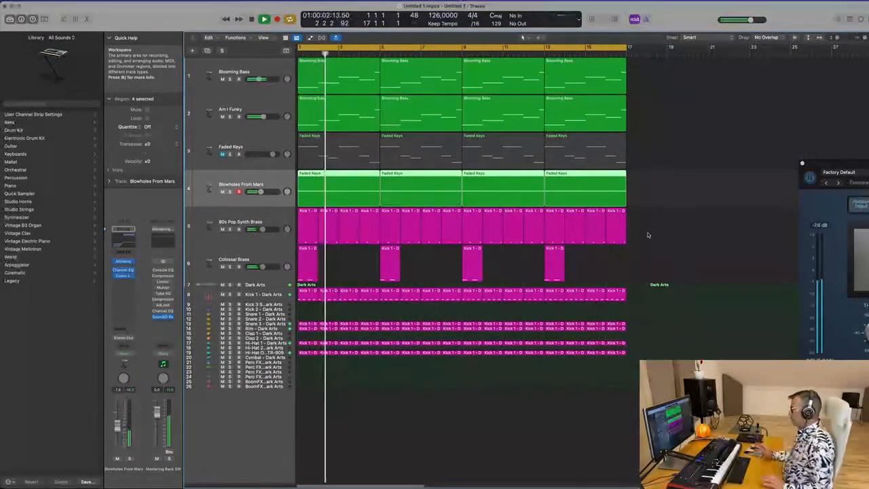